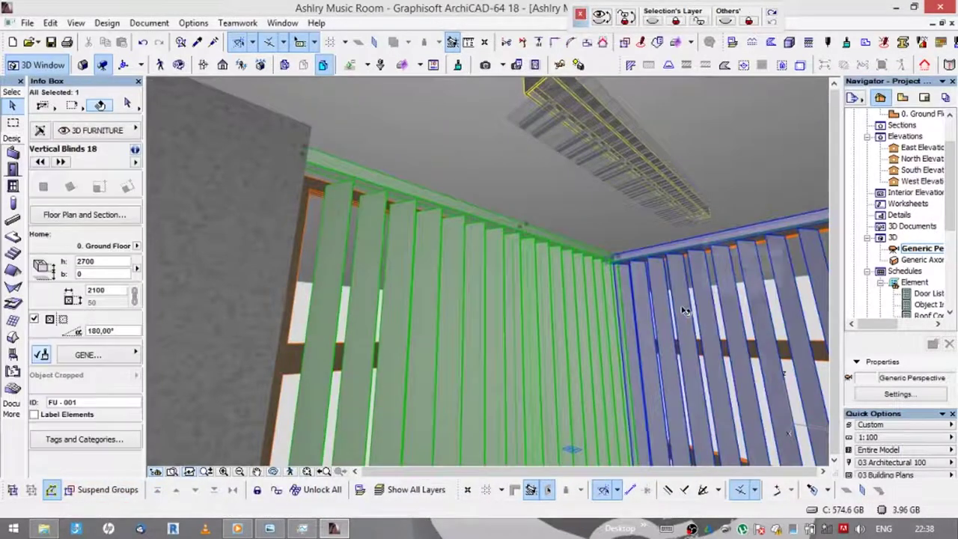
- Create a new surface named Textile - 03 based on Textile - 01 for the selected vertical blinds
key("ctrl+t")
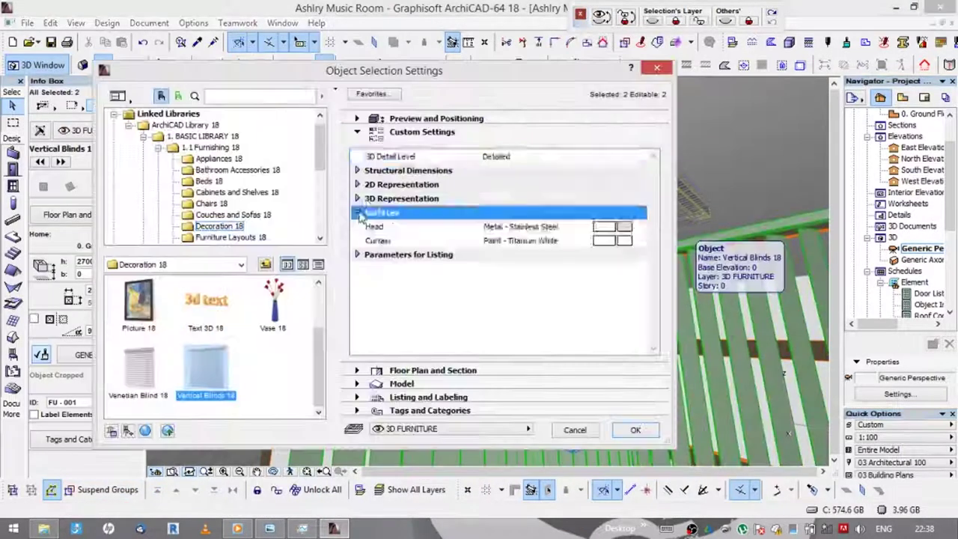
left_click(547, 232)
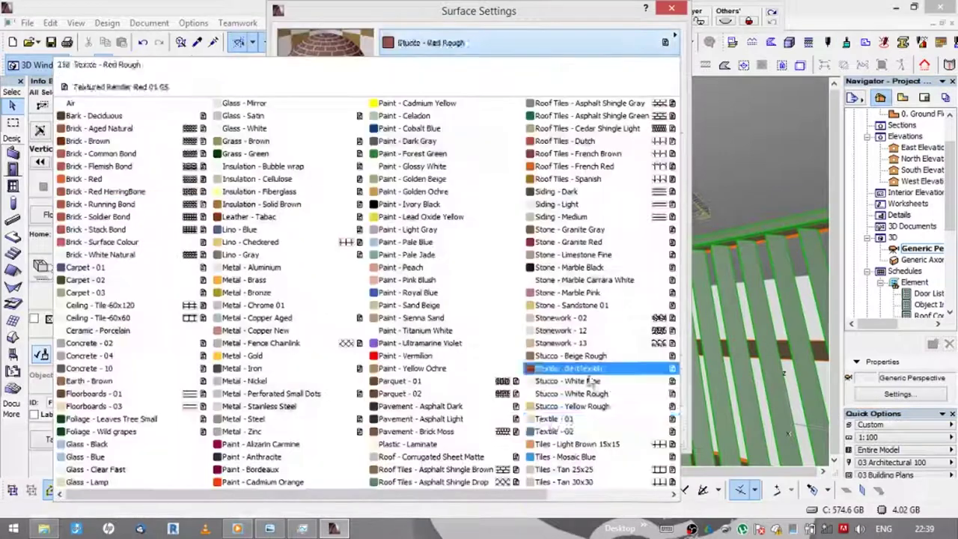
left_click(555, 418)
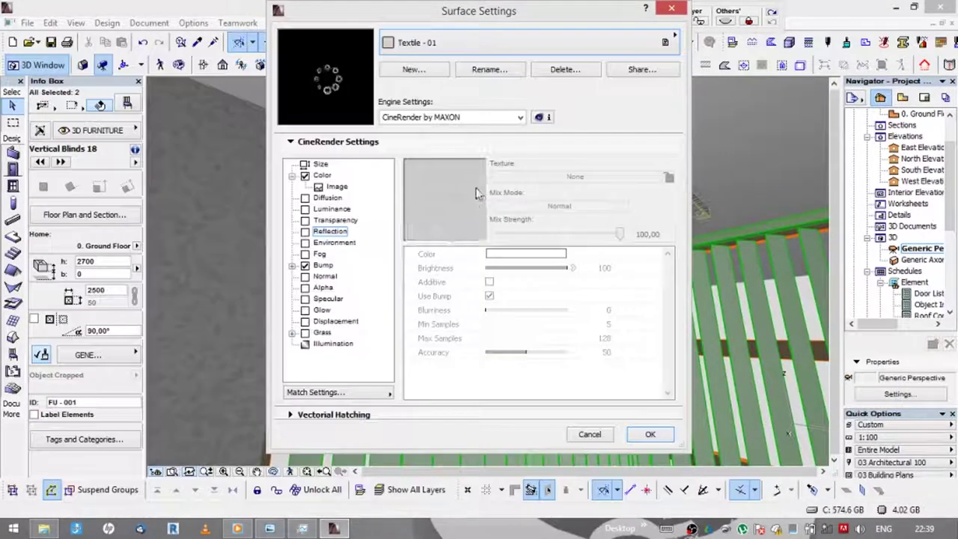
left_click(414, 69)
key("Return")
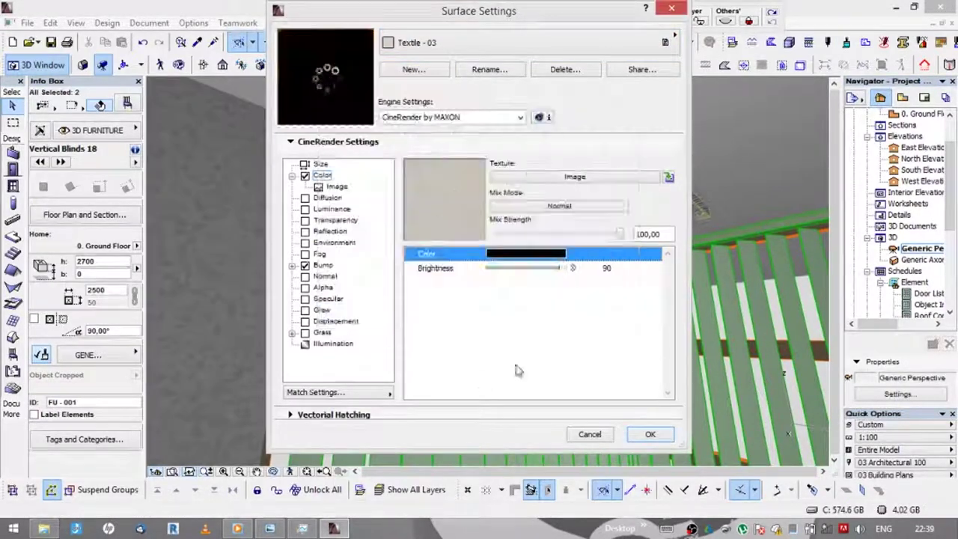
- Edit the texture and colour in the Color channel of the Textile - 03 surface
left_click(596, 177)
left_click(526, 253)
left_click(348, 311)
left_click(668, 177)
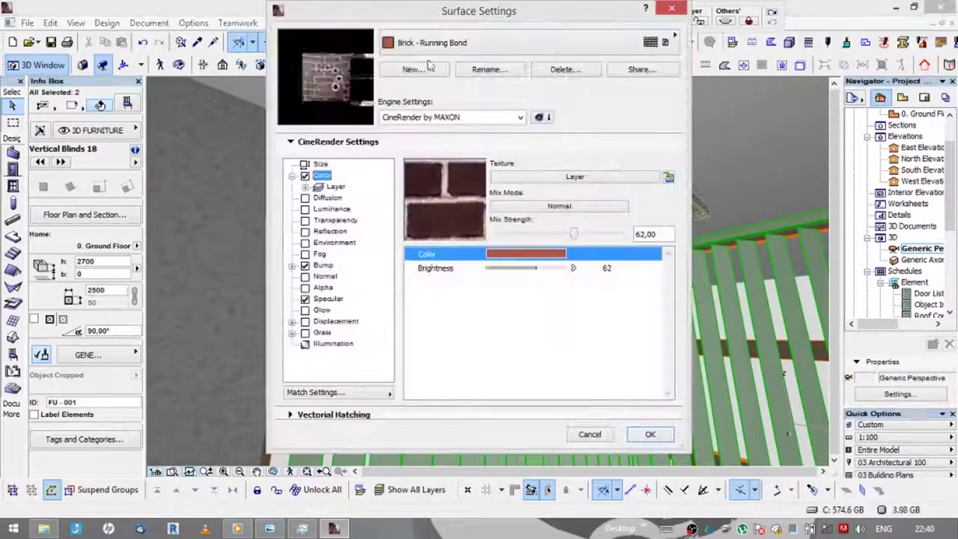
- Browse the surface list in the surface settings for an alternative to Brick - Running Bond
left_click(428, 43)
left_click(345, 212)
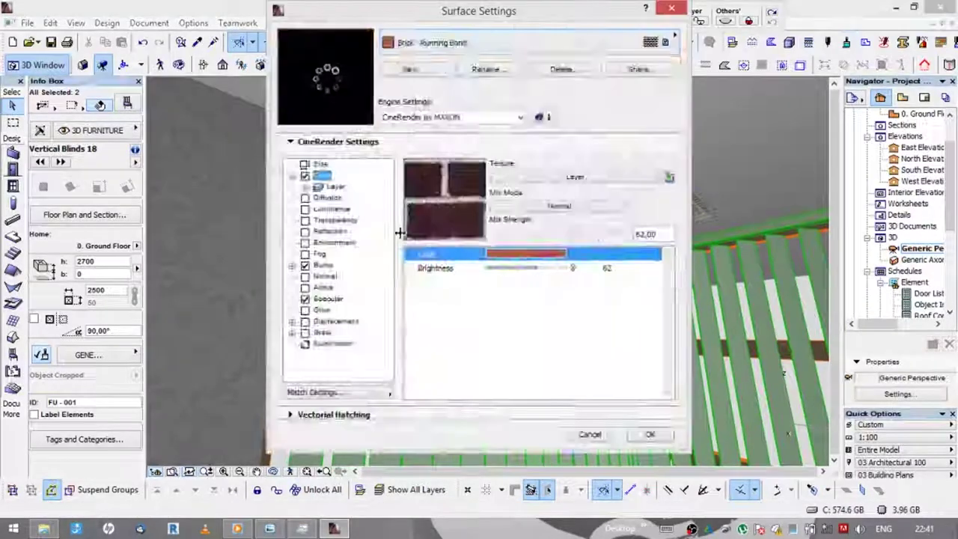
left_click(428, 43)
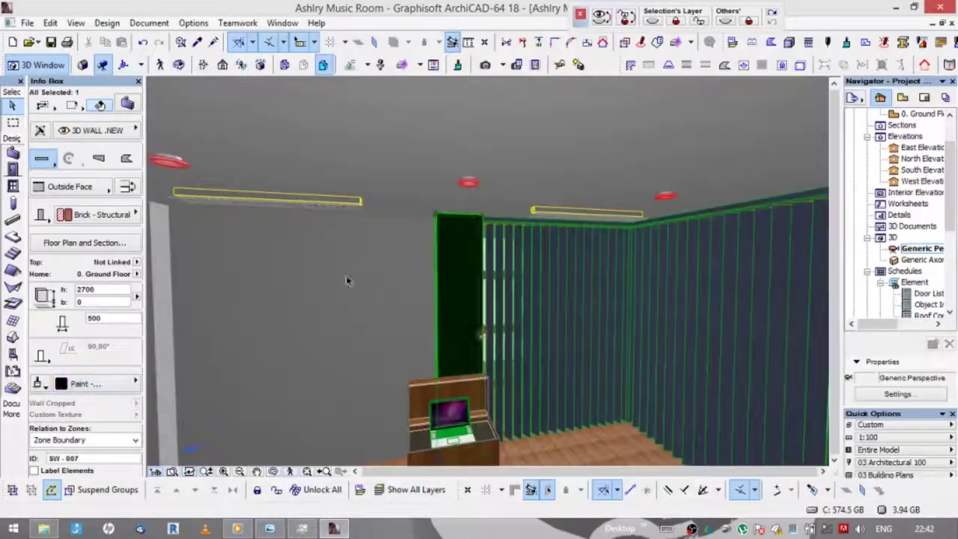
- Override all surfaces of the wall pier beside the vertical blinds with Paint - Ivory Black
left_click(159, 65)
left_click(579, 451)
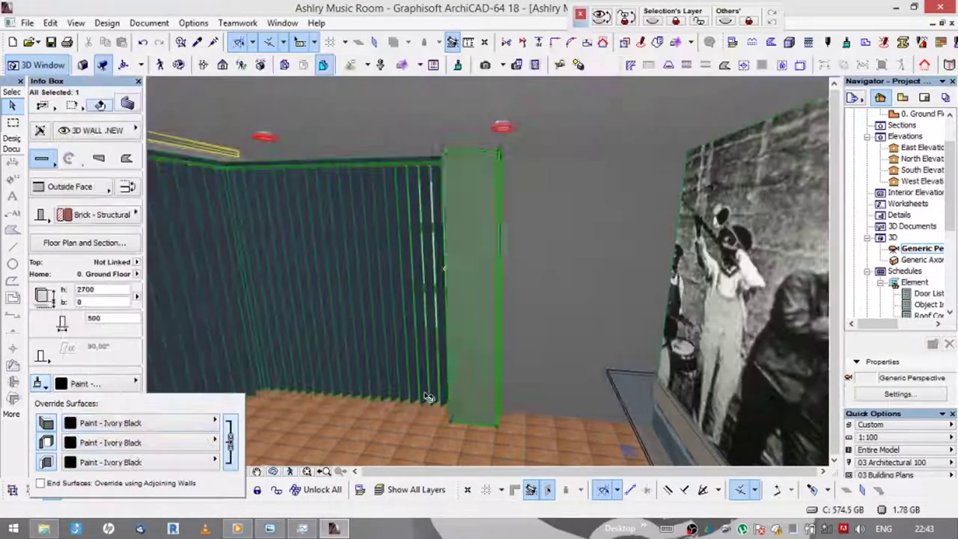
key("Escape")
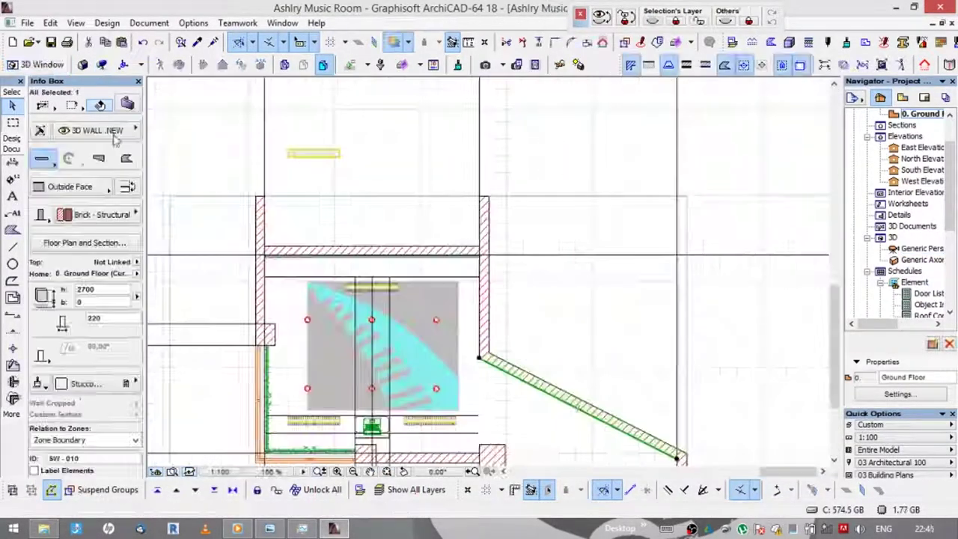
- Override the surfaces of the angled wall and its adjoining wall, giving the angled wall a stone finish
left_click(85, 383)
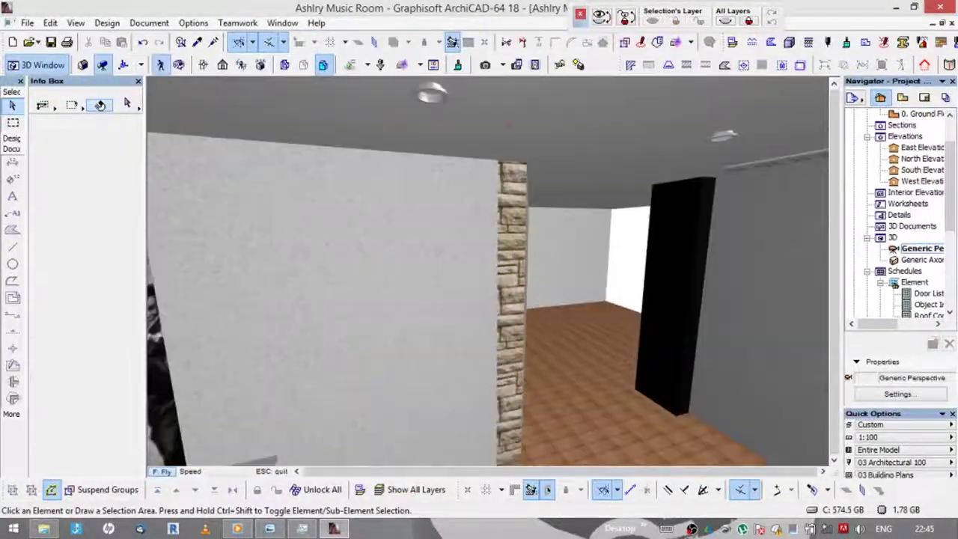
double_click(421, 301)
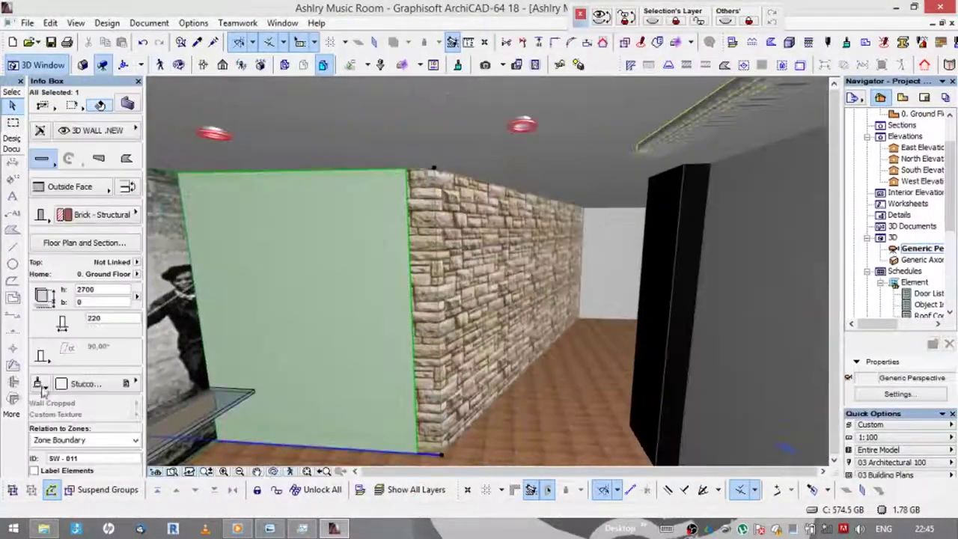
left_click(375, 315)
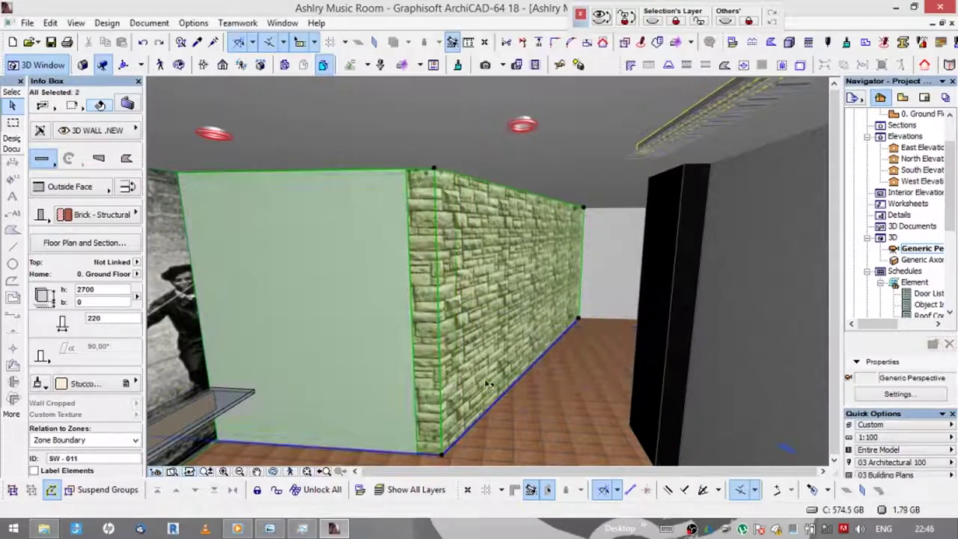
left_click(85, 383)
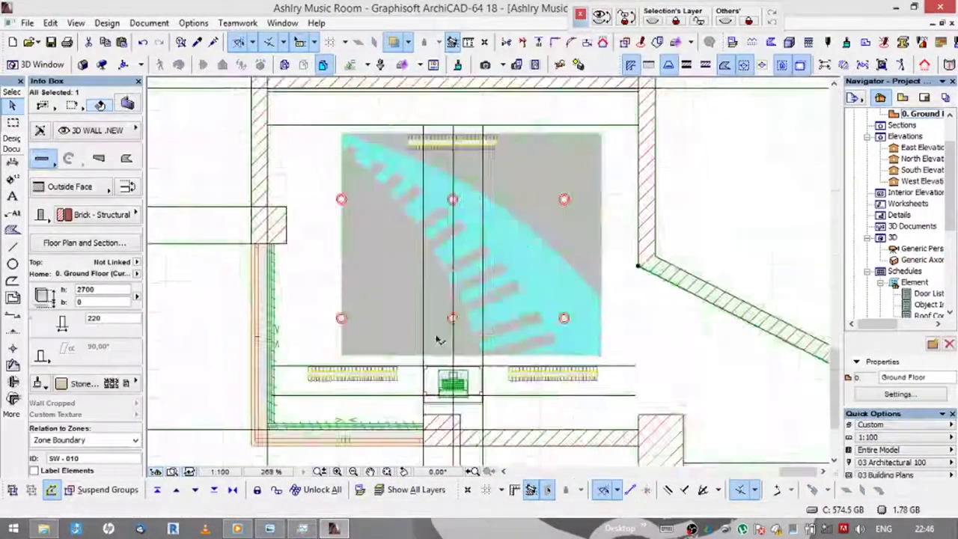
- Place a Hi-fi Set 18 on the 3D FURNITURE layer against the mural wall in the floor plan and adjust its size
scroll(326, 338, "down", 2)
scroll(327, 338, "up", 3)
scroll(326, 338, "down", 2)
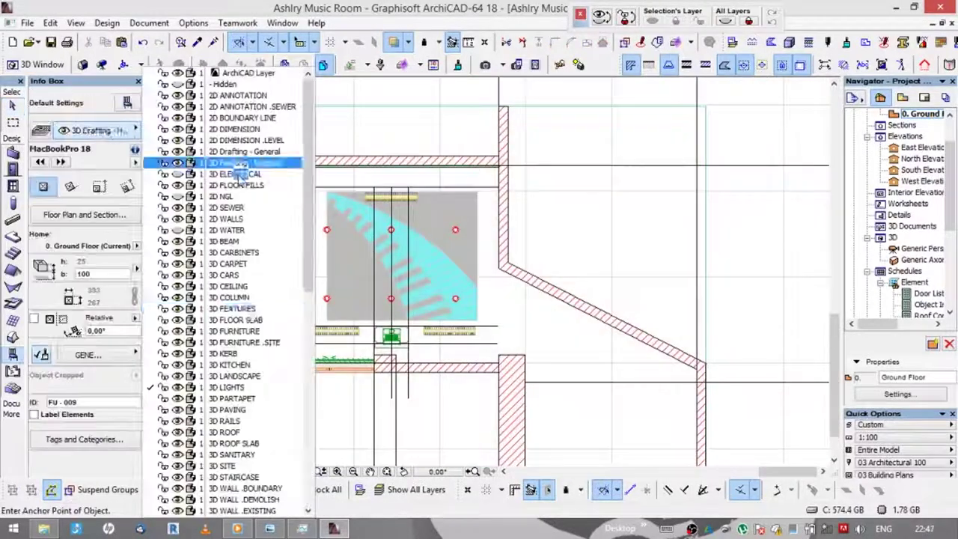
key("ctrl+t")
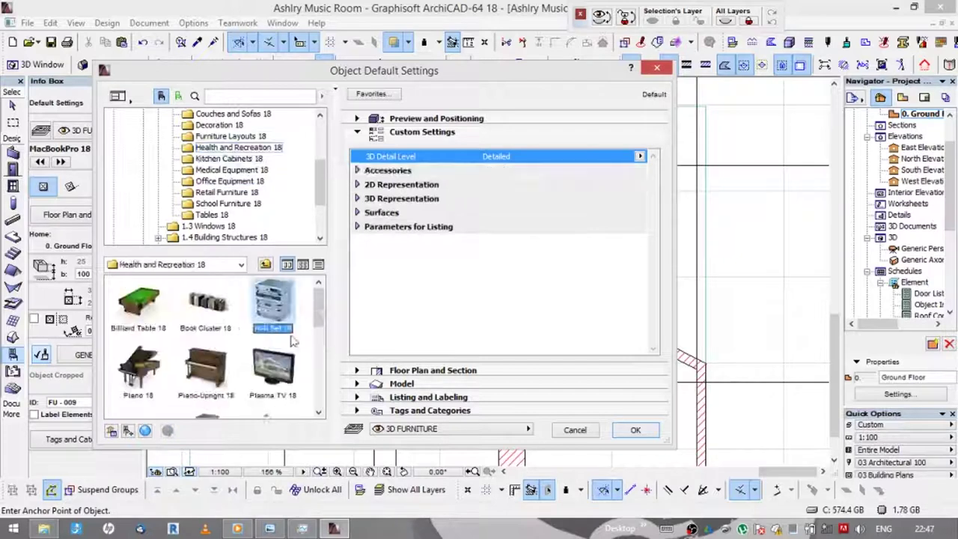
left_click(648, 429)
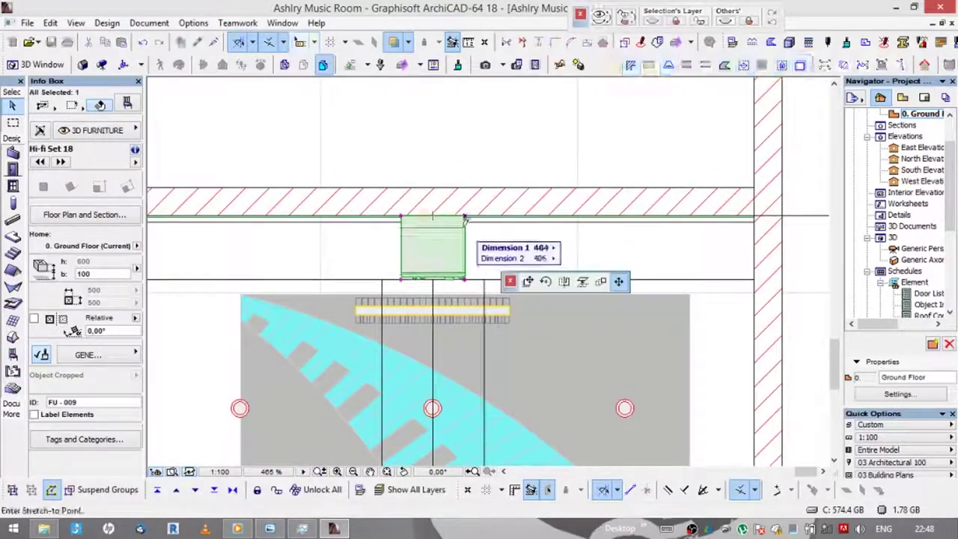
key("Escape")
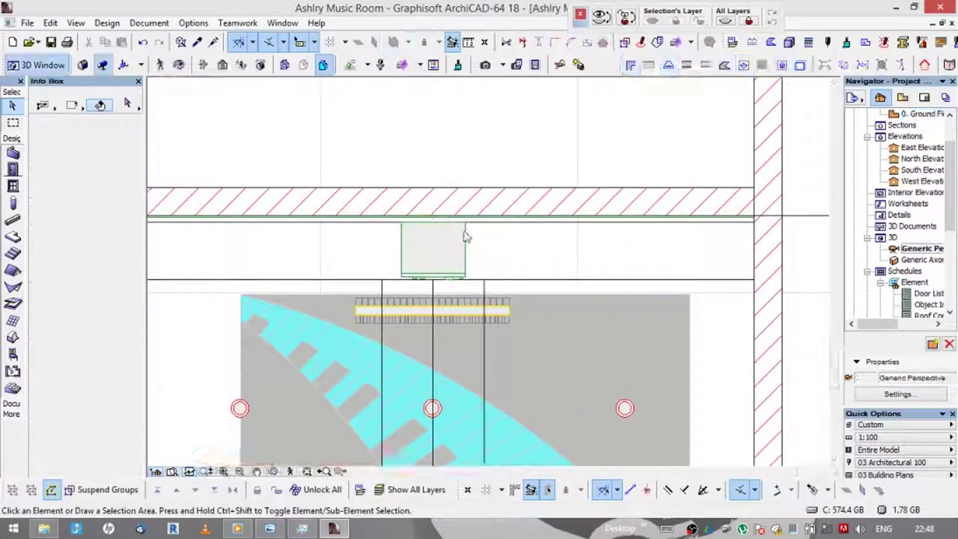
- Raise the hi-fi set in 3D onto the shelf along the mural wall, to a base elevation of 600
key("F3")
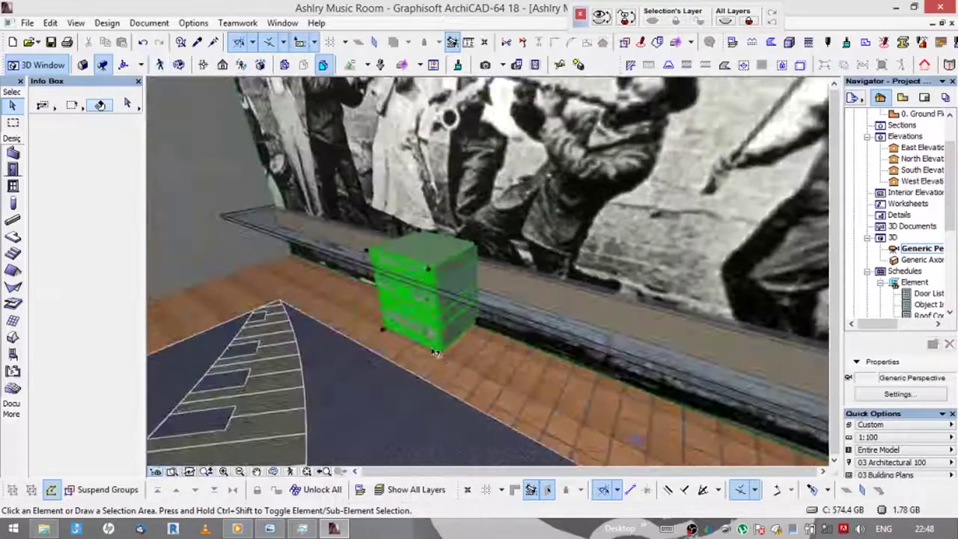
left_click(437, 356)
left_click(480, 442)
left_click(436, 291)
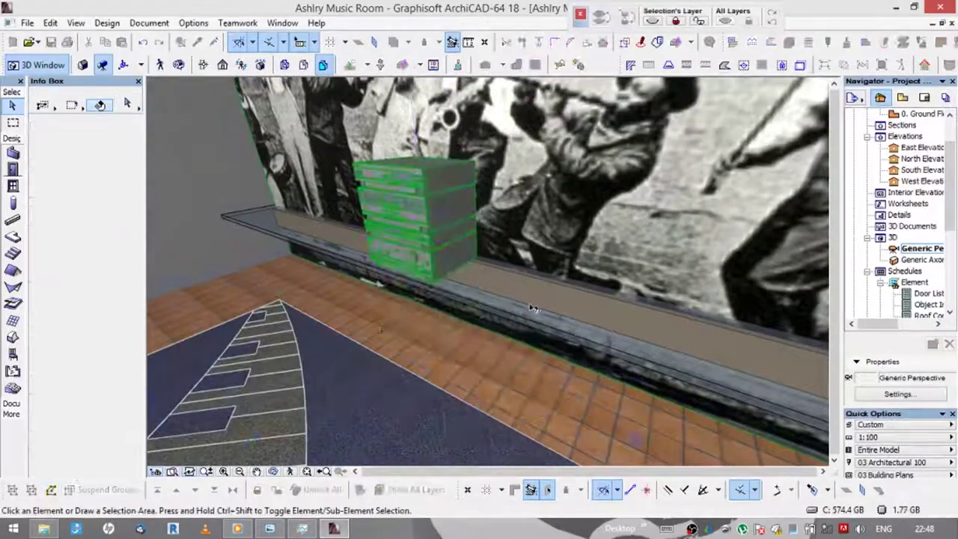
- Assign darker surfaces to the hi-fi set's components and start adjusting its depth in the floor plan
key("ctrl+t")
left_click(613, 226)
key("Escape")
left_click(614, 255)
key("Escape")
left_click(614, 268)
key("Escape")
left_click(649, 426)
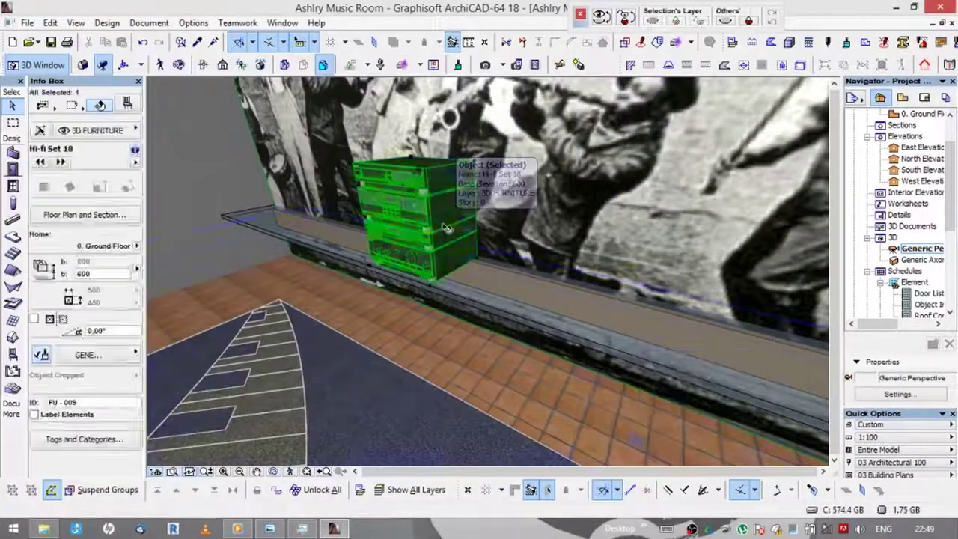
key("F2")
left_click(464, 223)
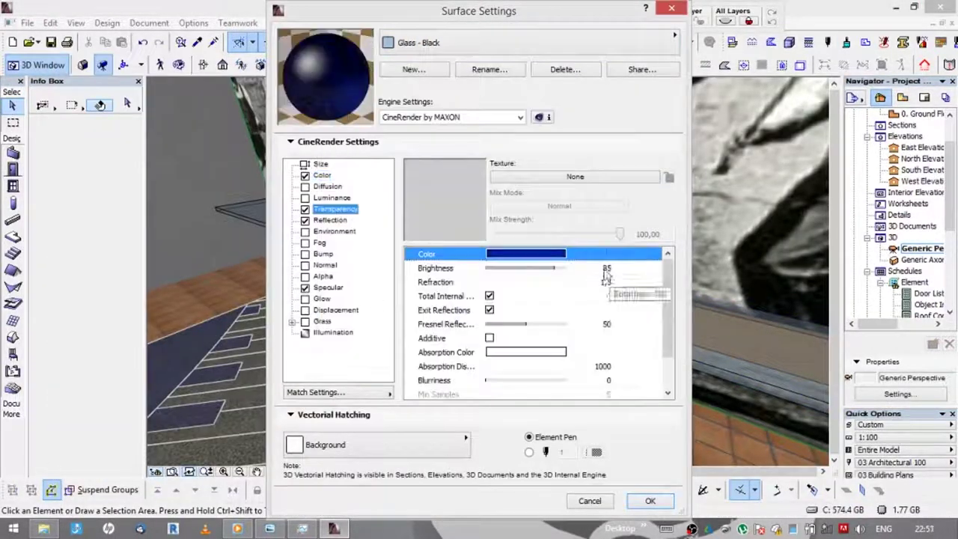
- Set the transparency colour of the Glass - Black surface to dark blue
left_click(649, 500)
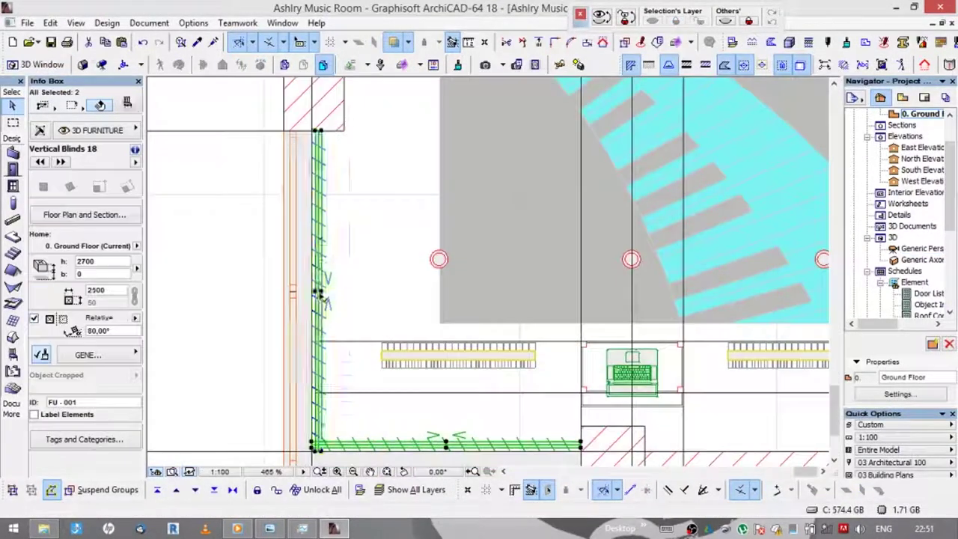
- Set the head and curtain surfaces of both vertical blinds to Paint - Anthracite
left_click(356, 185)
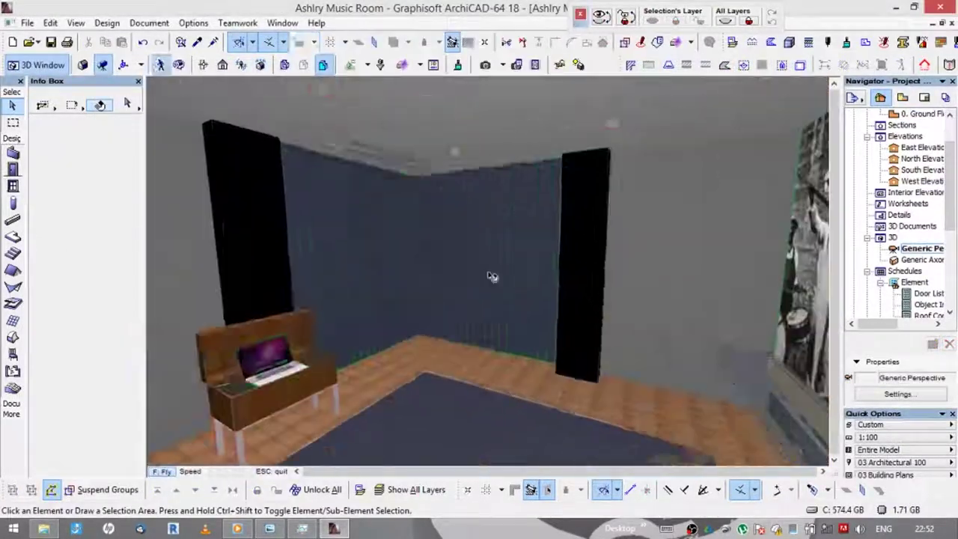
left_click(491, 274)
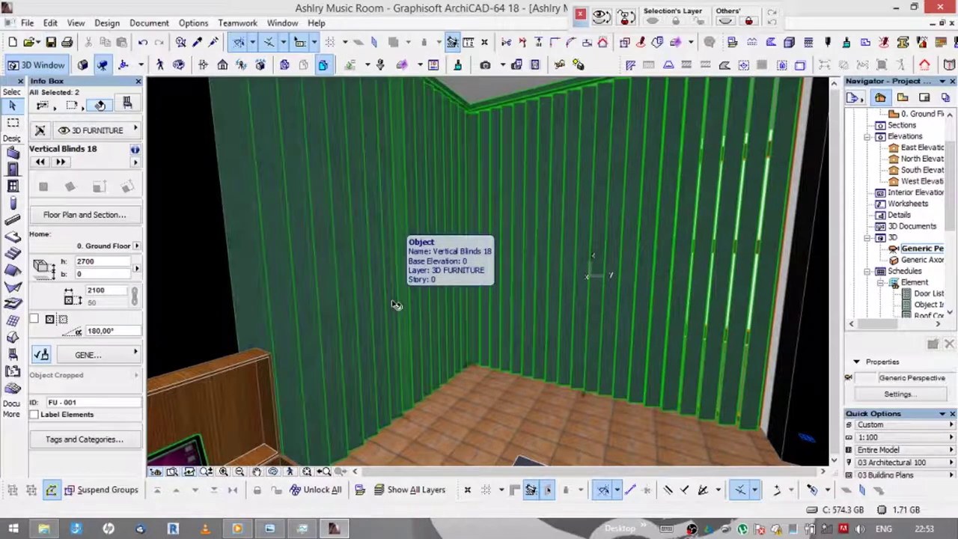
key("ctrl+t")
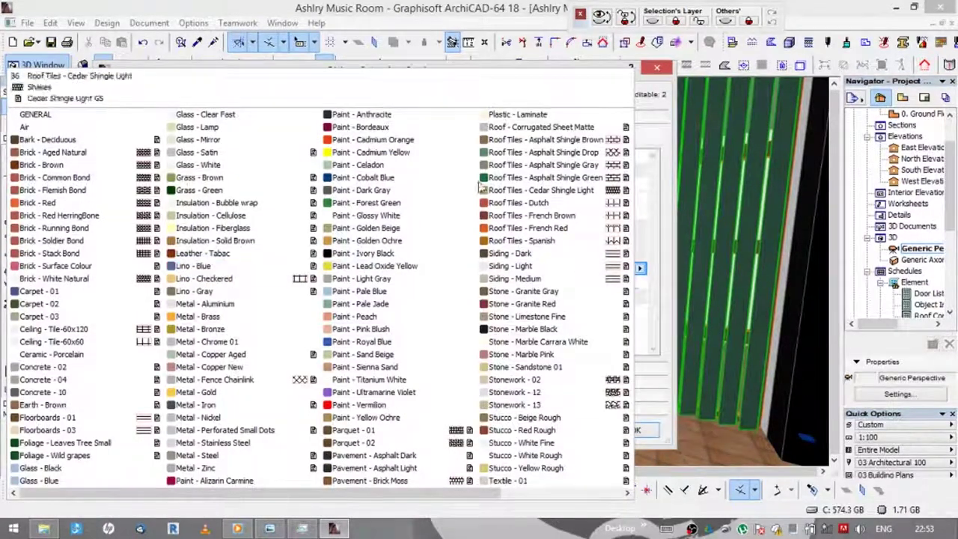
left_click(480, 189)
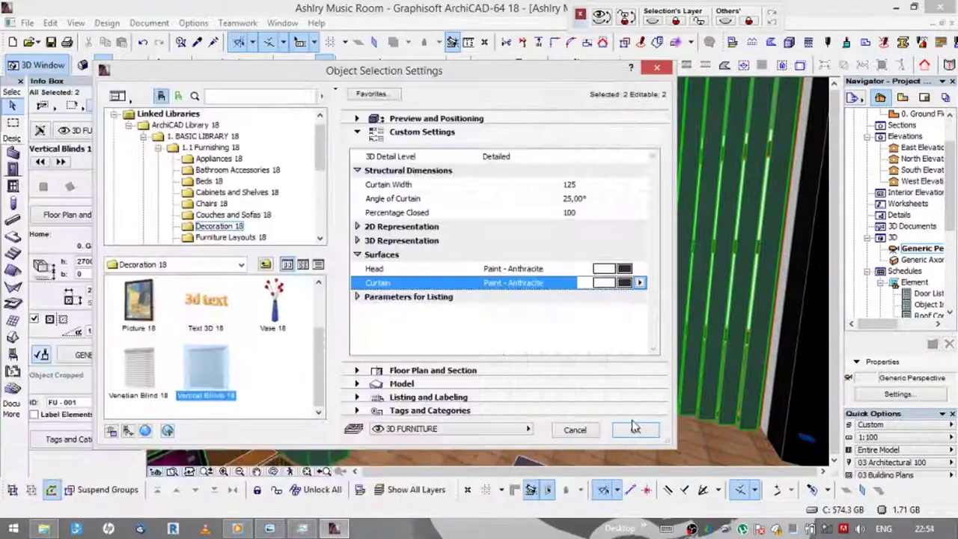
left_click(633, 428)
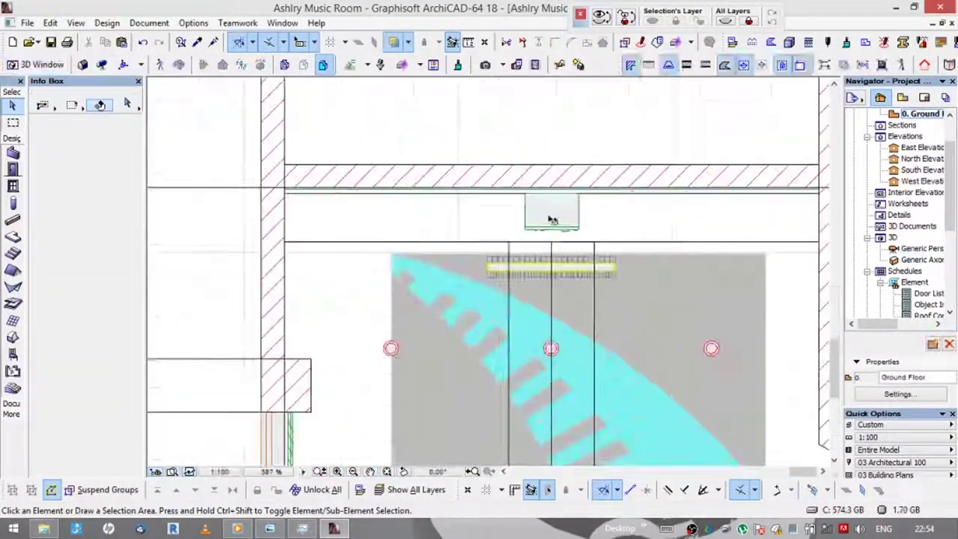
- Place two Speaker 18 objects on the shelf, one on each side of the hi-fi set
key("ctrl+t")
key("Escape")
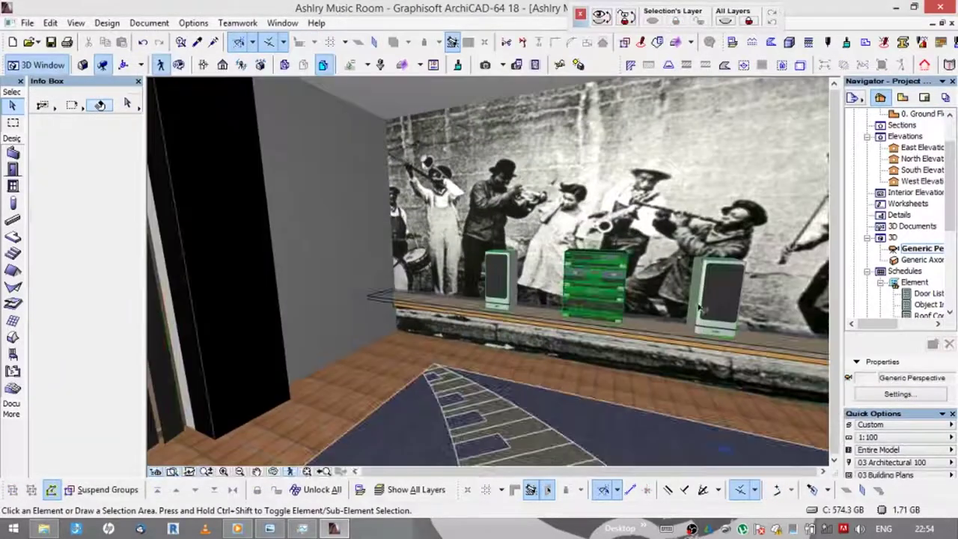
- Set the speakers' fabric surface to Paint - Anthracite and their other surfaces to Metal - Iron
key("ctrl+t")
left_click(624, 239)
left_click(419, 426)
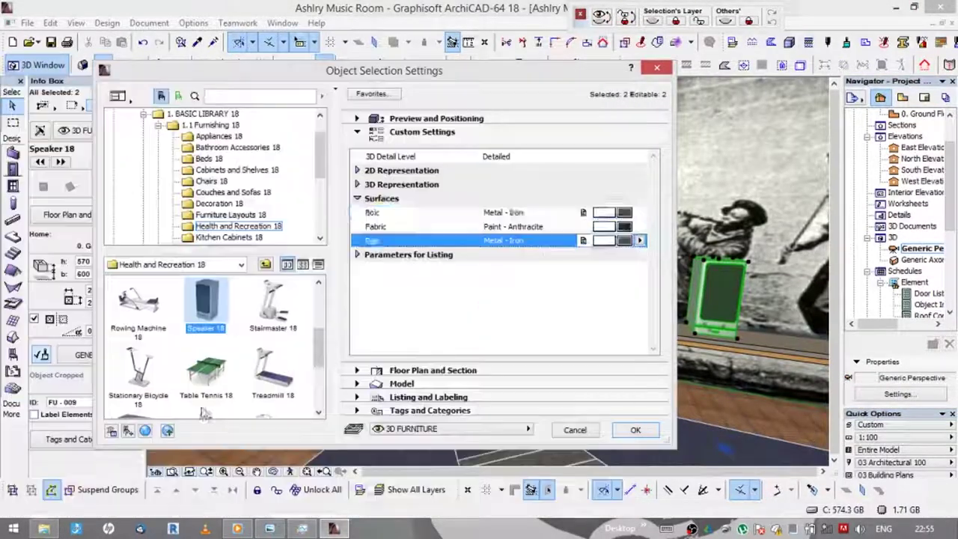
left_click(635, 430)
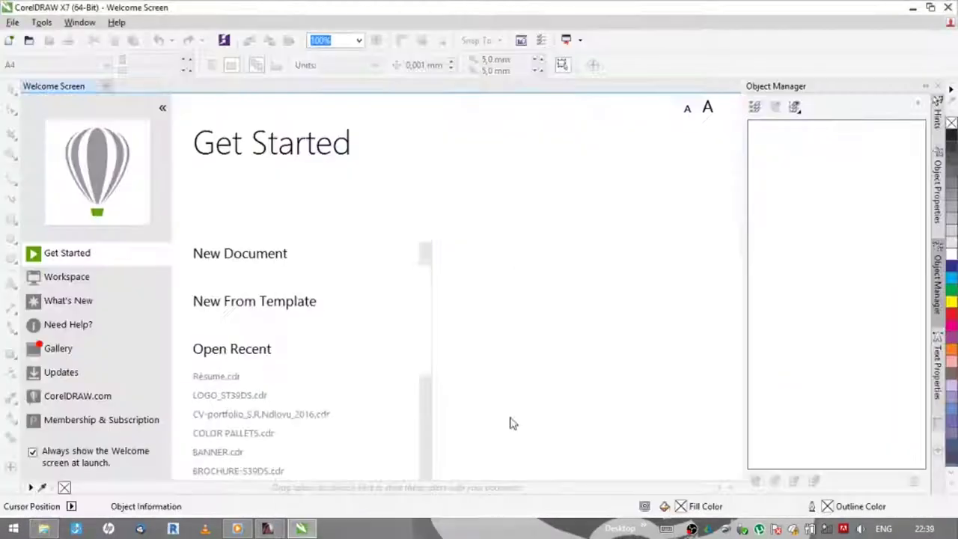
- Try to open a music icon image in CorelDRAW from the icons folder inside 07 SITE PHOTOs
key("ctrl+o")
double_click(532, 352)
left_click(524, 348)
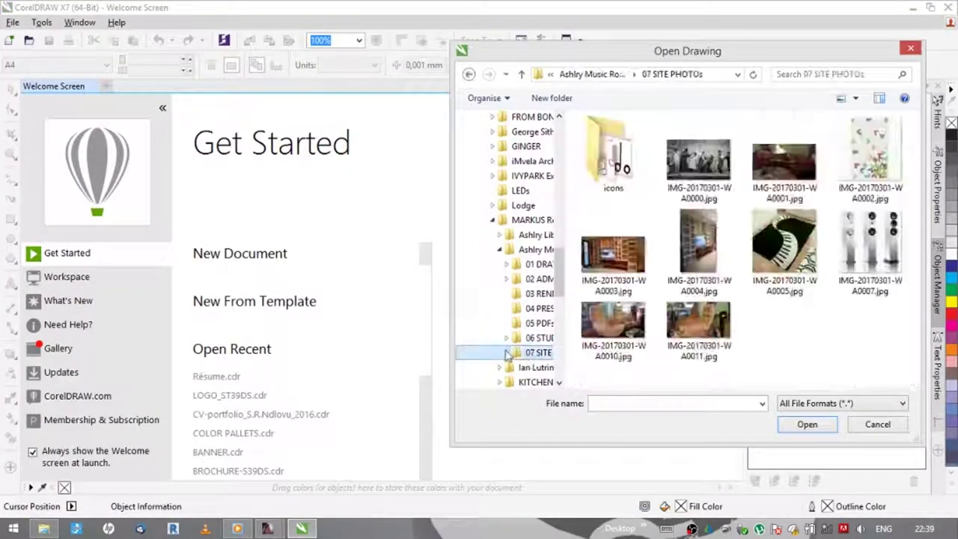
left_click(541, 352)
left_click(613, 157)
left_click(806, 424)
left_click(612, 296)
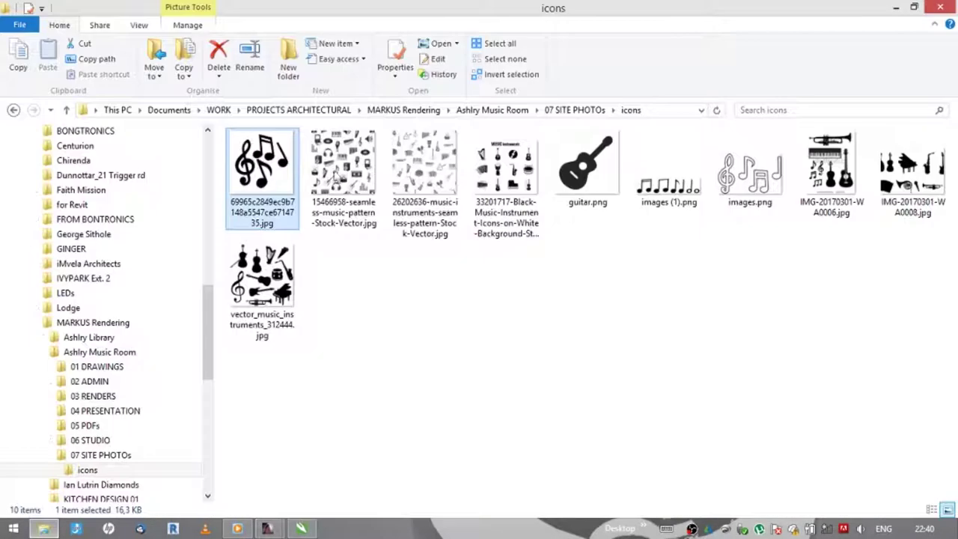
- Bring the music notes JPG from the icons folder in File Explorer into a new A4 CorelDRAW document
right_click(254, 159)
left_click(610, 315)
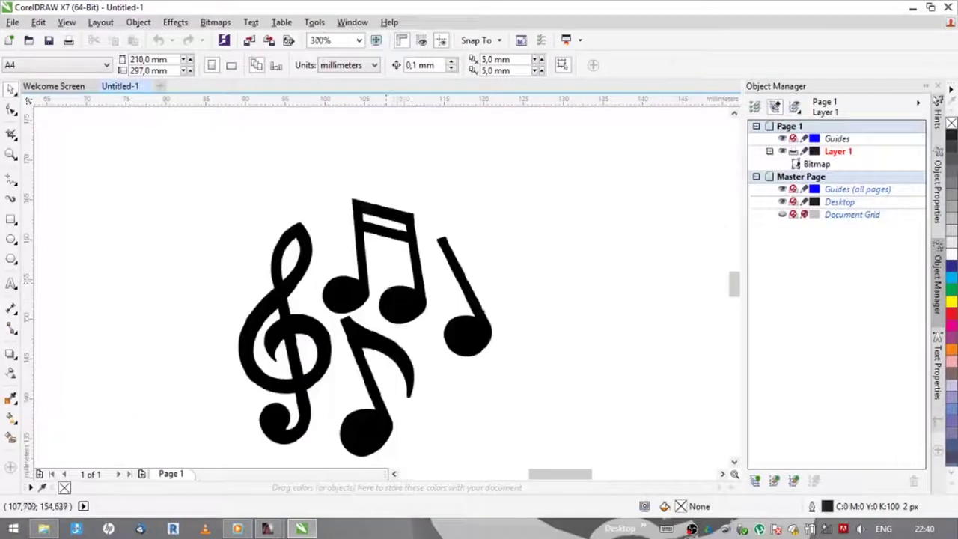
- Trace the music notes bitmap into vector objects
left_click(479, 65)
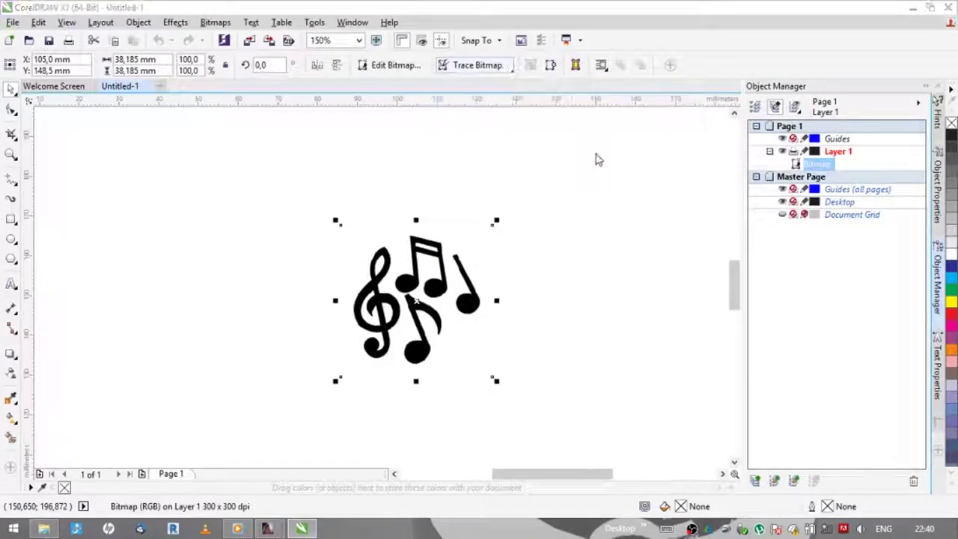
left_click(741, 492)
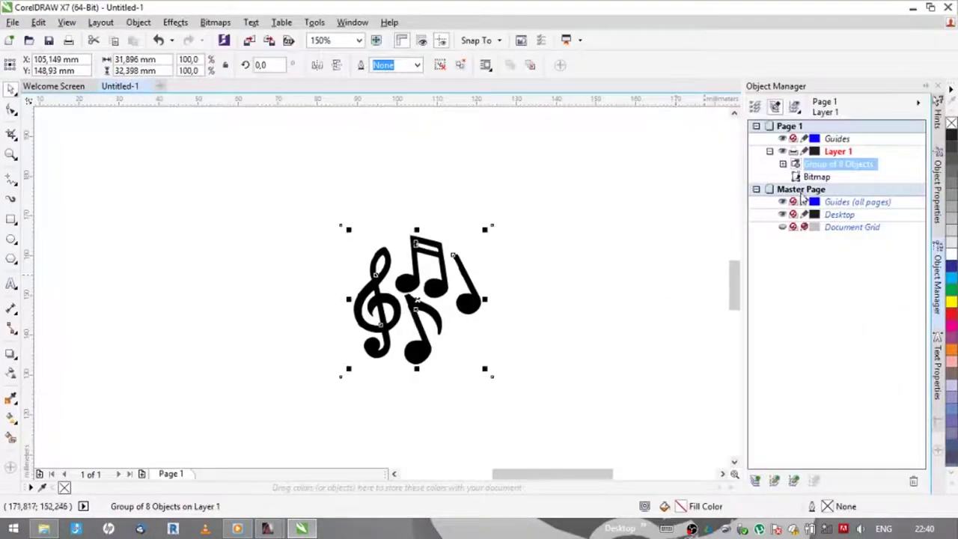
- Ungroup the traced notes, arrange them on the A4 page and save the drawing to 05 PDFs as a PDF named Music Notes
key("ctrl+u")
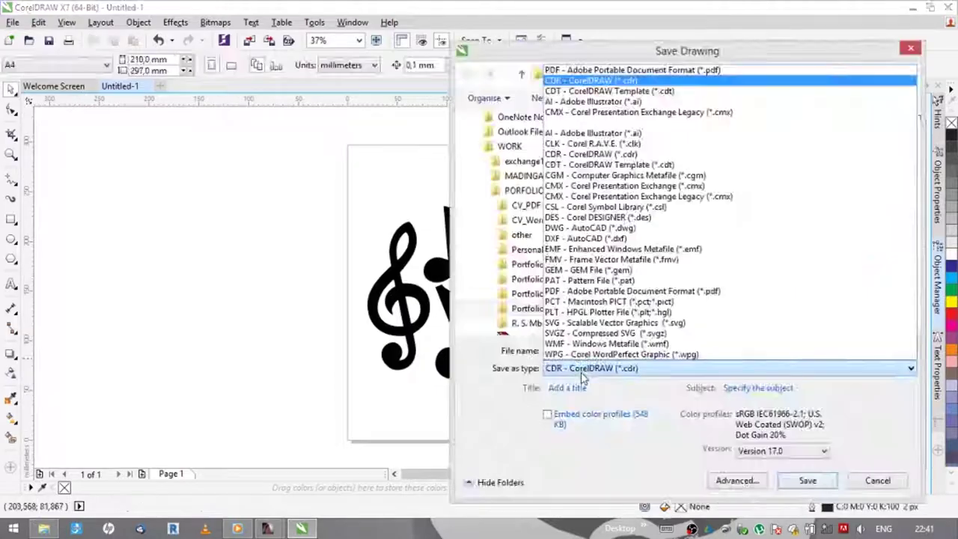
left_click(592, 71)
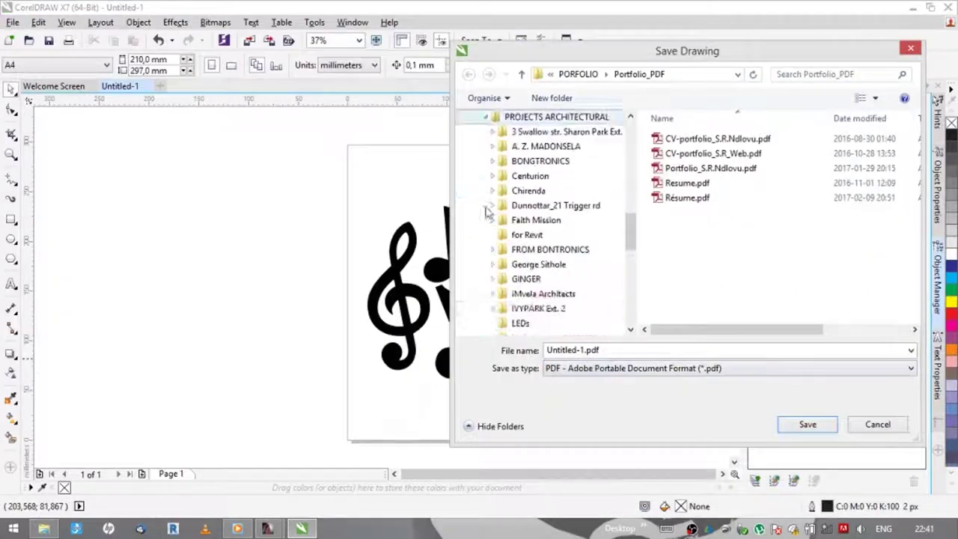
left_click(554, 278)
type("Music Notes")
key("Return")
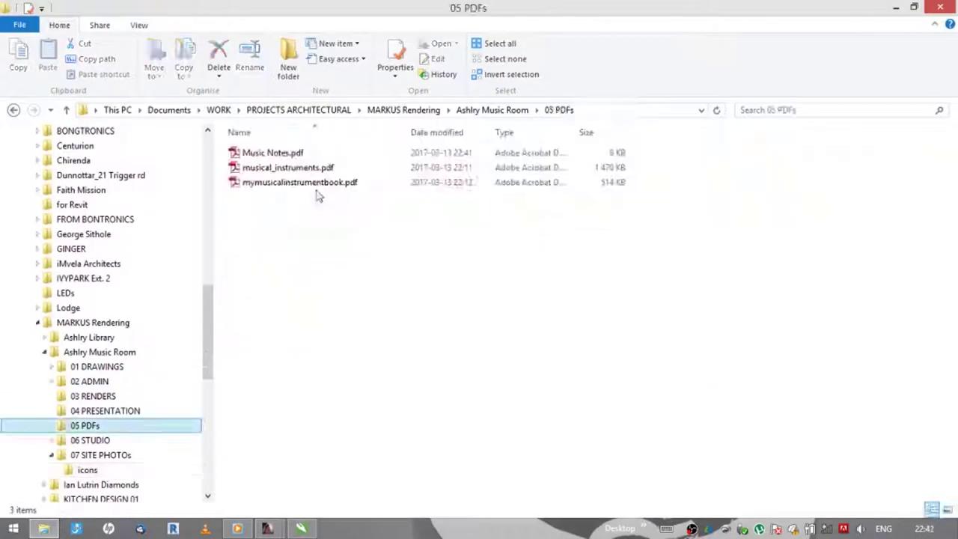
- Bring Music Notes.pdf from File Explorer into the ArchiCAD ground floor plan at a smaller size and break it into separate notes
left_click_drag(272, 153, 301, 389)
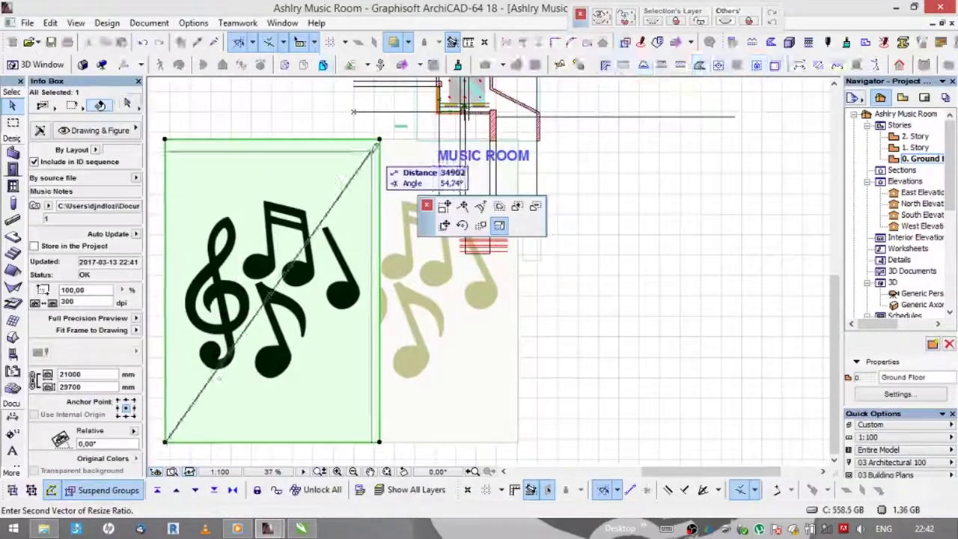
left_click(381, 224)
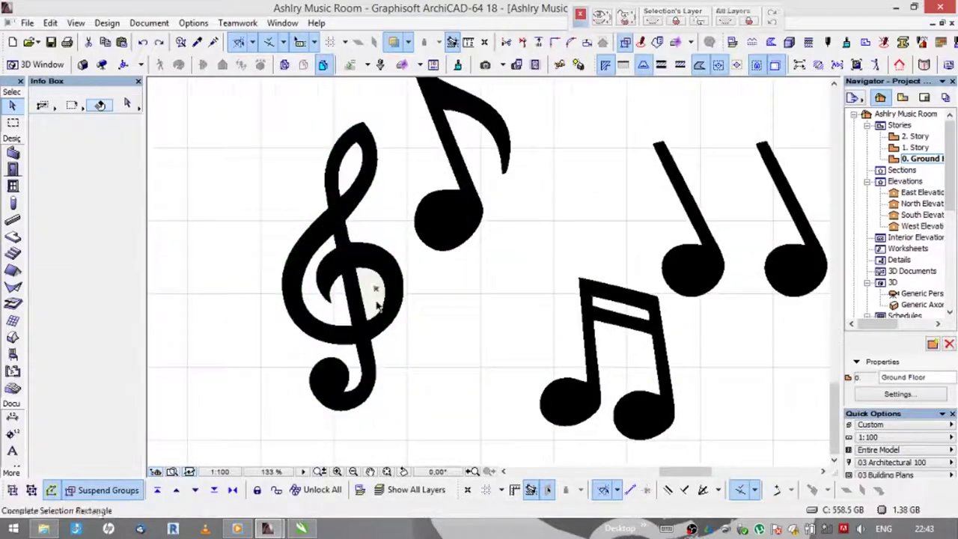
scroll(400, 362, "down", 3)
scroll(731, 333, "up", 4)
middle_click_drag(711, 165, 566, 231)
- Change the outlines of the two rectangular slabs below the MUSIC ROOM title to light grey
left_click(566, 232)
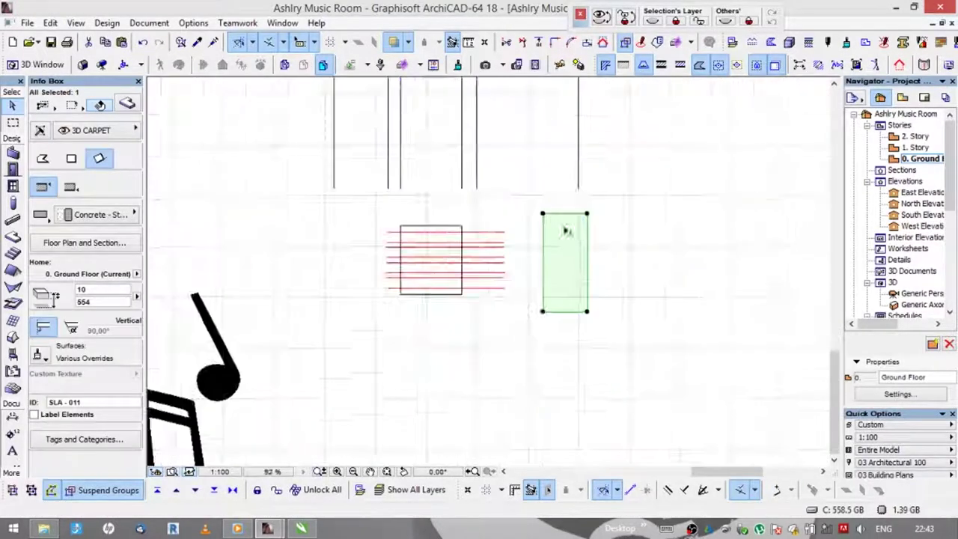
scroll(510, 412, "down", 3)
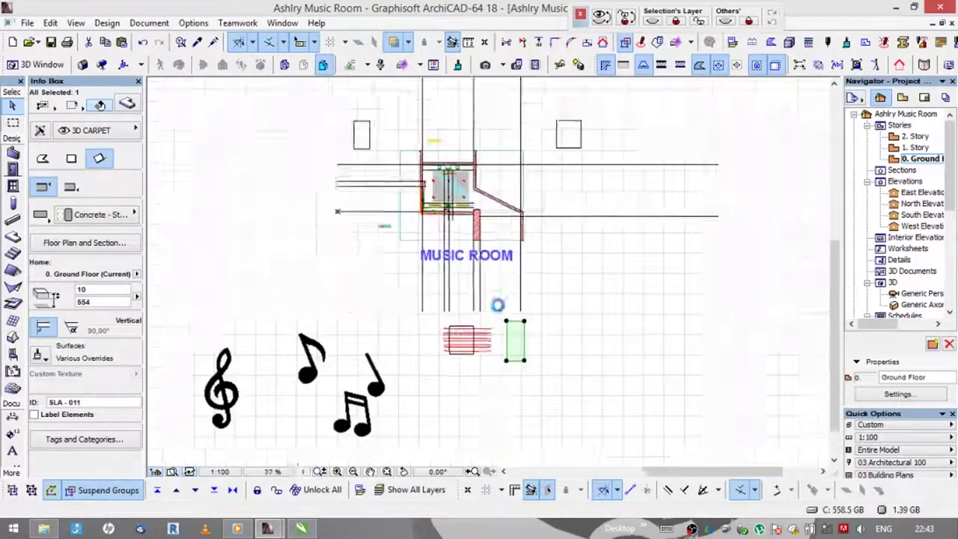
scroll(624, 336, "up", 5)
left_click(621, 354)
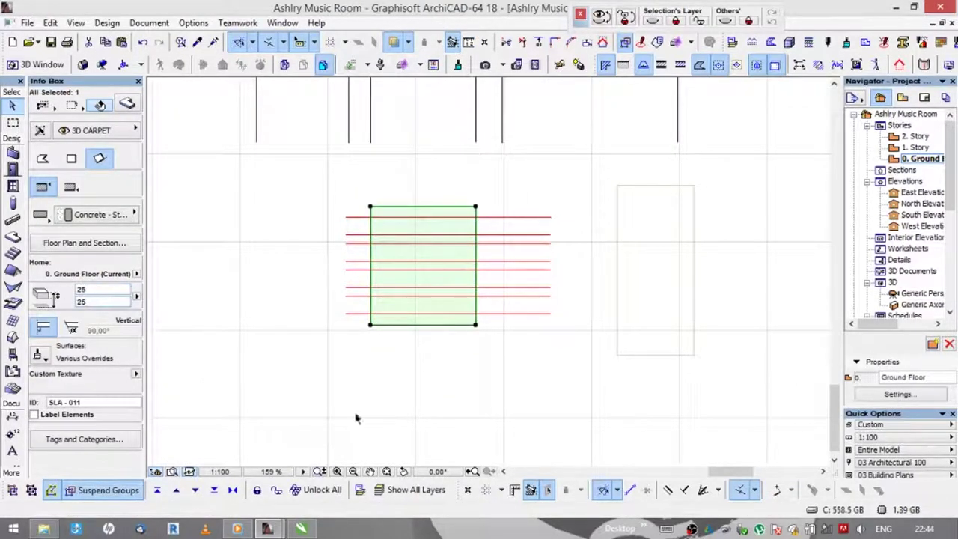
- Change the outlines of the two rectangular slabs above the room plan to light grey
scroll(355, 418, "down", 3)
scroll(641, 299, "up", 3)
scroll(246, 217, "up", 2)
left_click(253, 266)
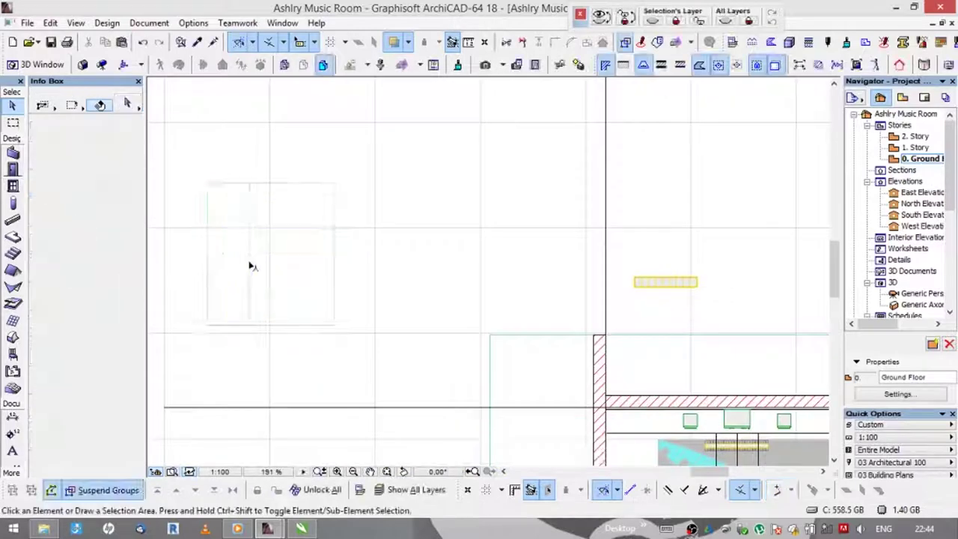
scroll(252, 267, "down", 3)
scroll(468, 331, "down", 2)
scroll(421, 344, "up", 4)
left_click(612, 267)
left_click(612, 268)
scroll(534, 394, "down", 3)
scroll(455, 392, "up", 1)
left_click(283, 331)
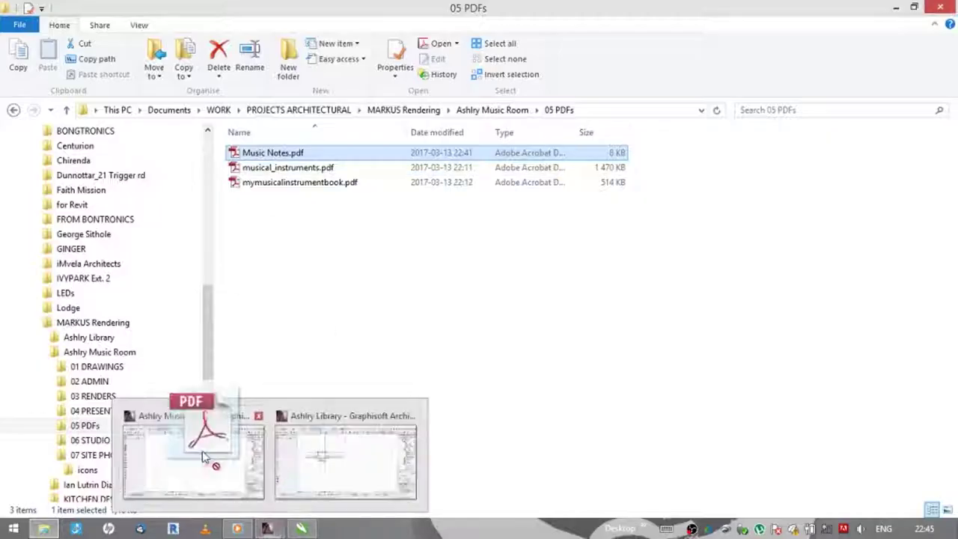
- Place Music Notes.pdf from the 05 PDFs folder on the ArchiCAD floor plan and scale it down to about 5,97 %
left_click_drag(203, 428, 555, 100)
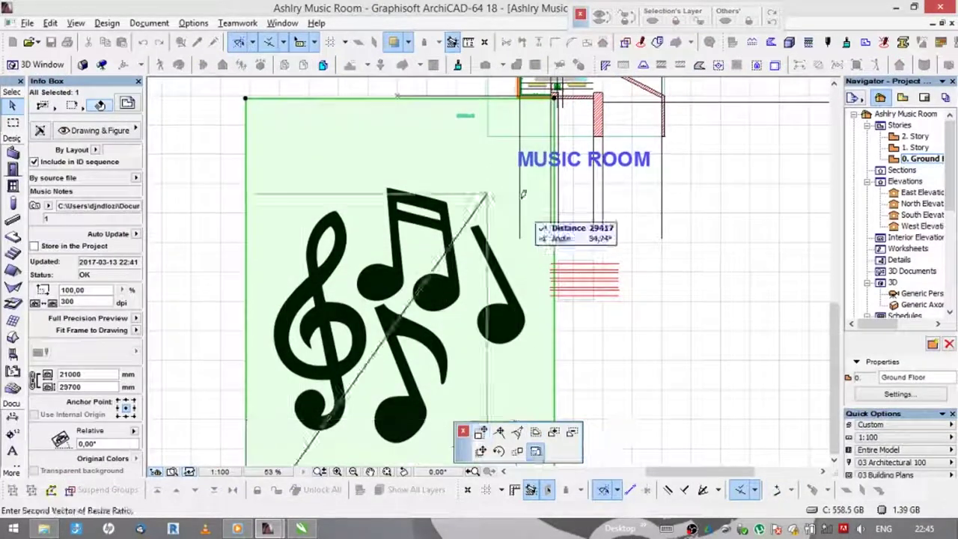
left_click(523, 194)
scroll(554, 180, "up", 2)
scroll(568, 246, "up", 6)
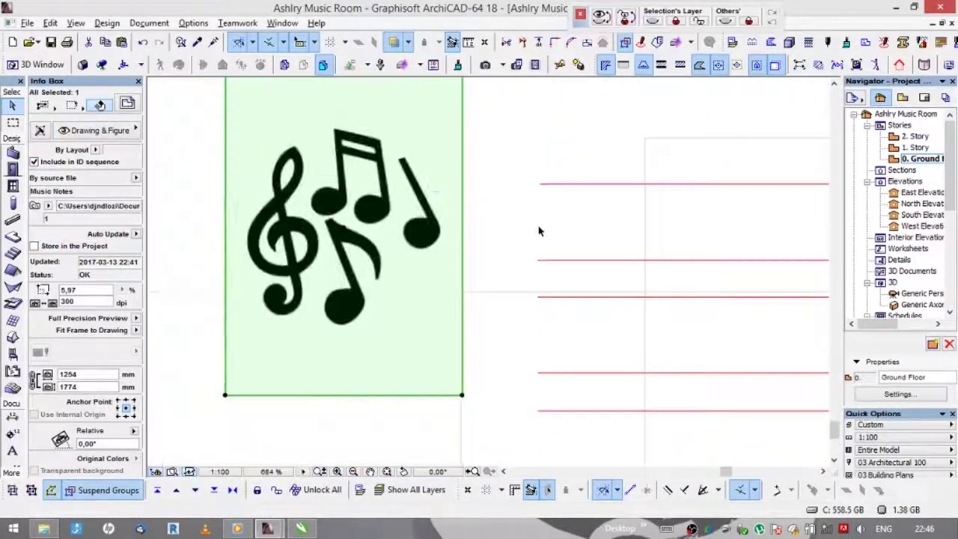
scroll(539, 231, "down", 3)
- Reduce the placed music notes drawing to about 5,43 % and break it into separate note fills
right_click(404, 284)
left_click(459, 257)
key("Return")
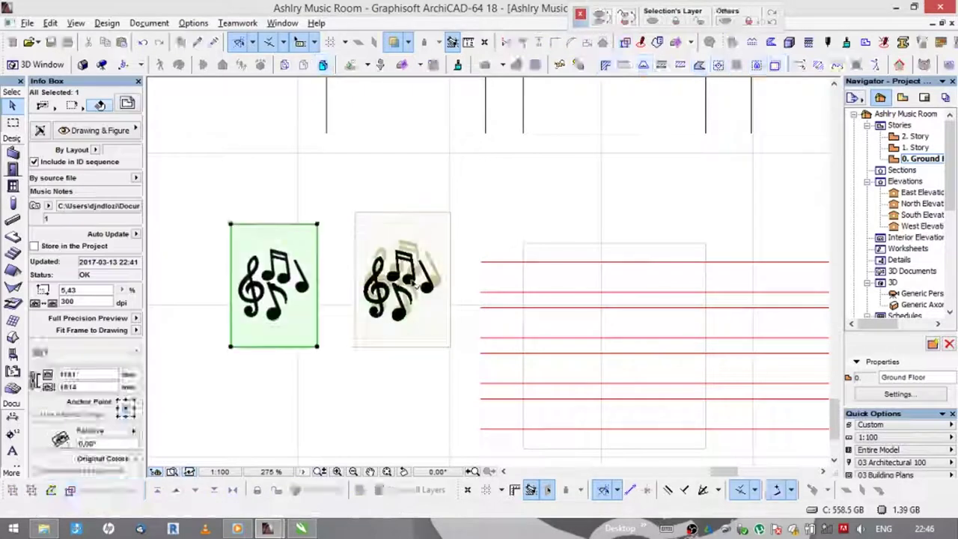
scroll(478, 284, "up", 3)
left_click_drag(505, 284, 535, 288)
left_click_drag(595, 262, 593, 260)
scroll(352, 300, "up", 4)
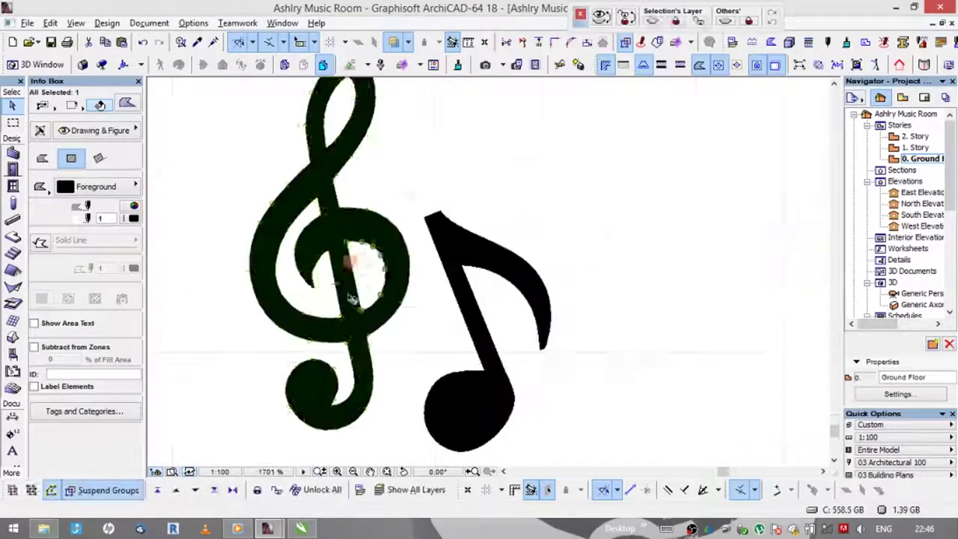
- Position the treble clef between the slab's upper pair of red guide lines and rotate it clockwise by about 40°
scroll(261, 310, "down", 5)
scroll(364, 262, "up", 3)
scroll(363, 261, "up", 2)
left_click(613, 151)
left_click(674, 215)
key("Escape")
left_click(594, 263)
key("ctrl+e")
left_click(599, 262)
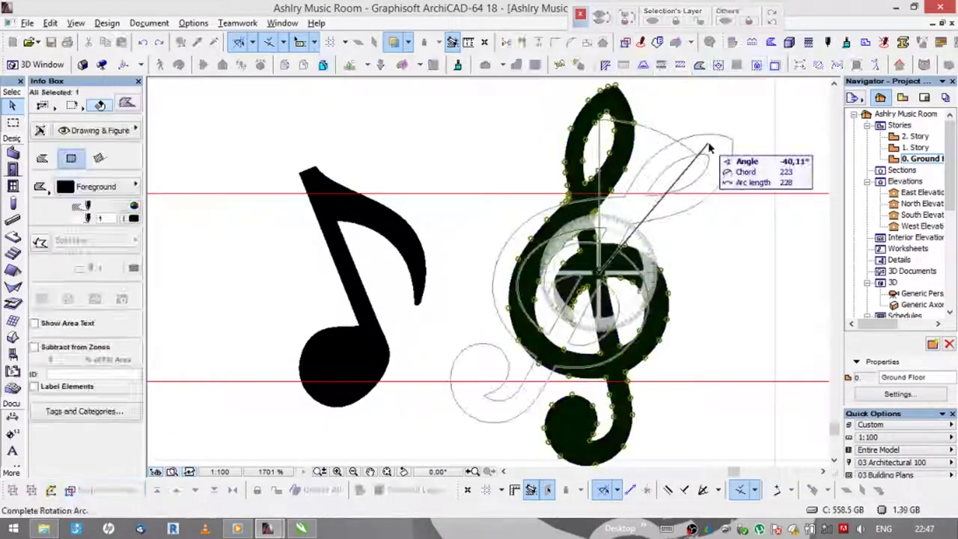
left_click(705, 145)
- Line up the four notes in the slab's first row and copy them into the rows between the lower guide lines
scroll(598, 262, "down", 3)
left_click(529, 234)
scroll(232, 261, "down", 1)
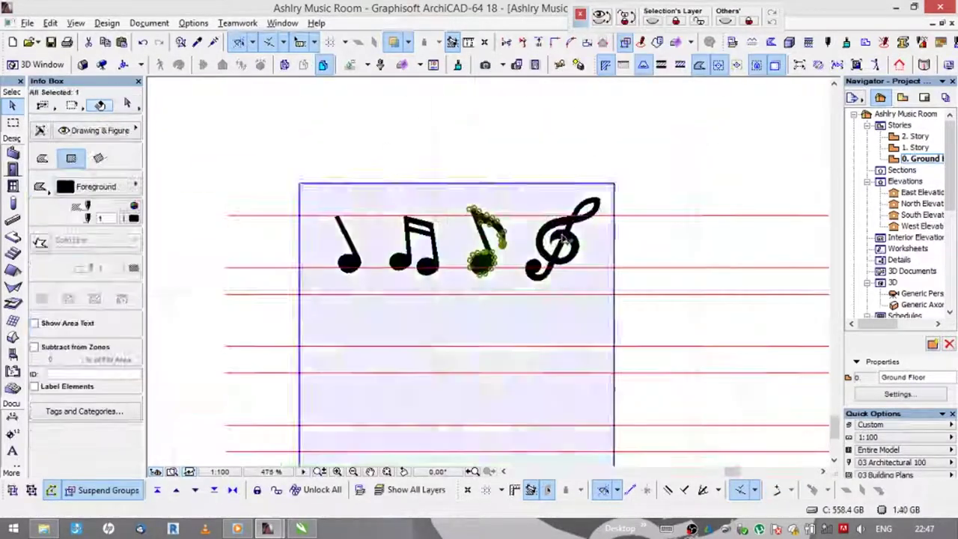
key("ctrl+a")
left_click(354, 314)
scroll(567, 192, "up", 3)
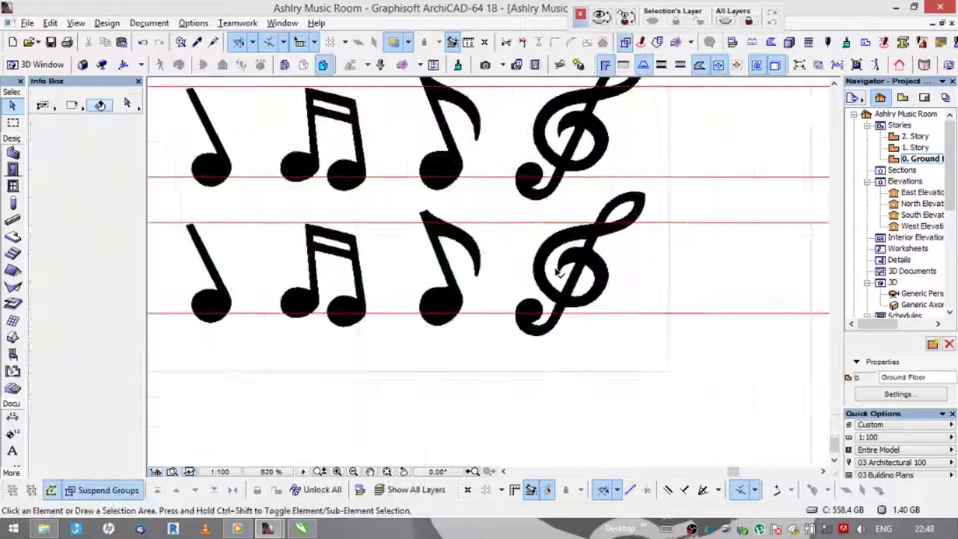
- Rotate the treble clef and the other notes in the slab's second row to varied angles
left_click(539, 269)
key("ctrl+e")
left_click(538, 269)
left_click(569, 202)
left_click(529, 327)
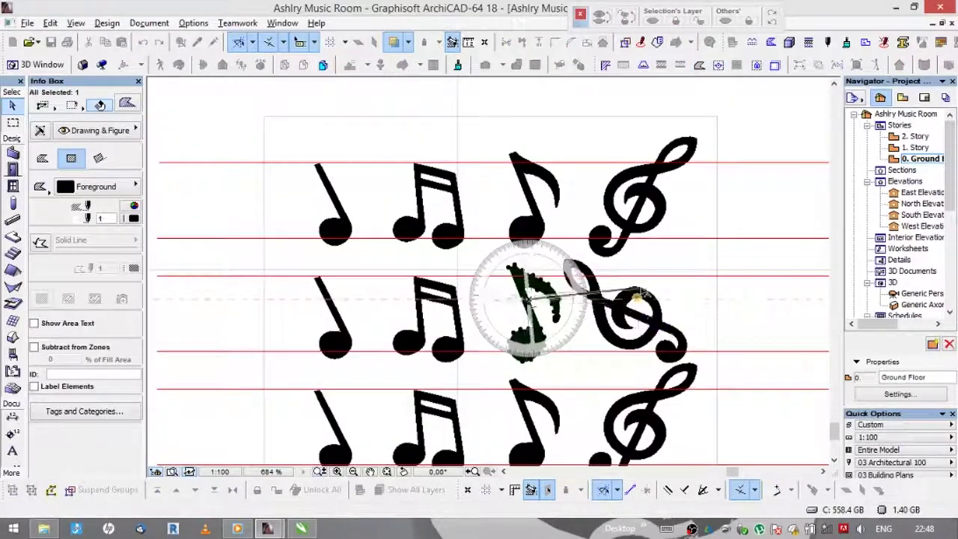
left_click(354, 239)
- Reorder the notes in the lower three rows and turn the third row's beamed double note upside down
left_click_drag(284, 262, 493, 320)
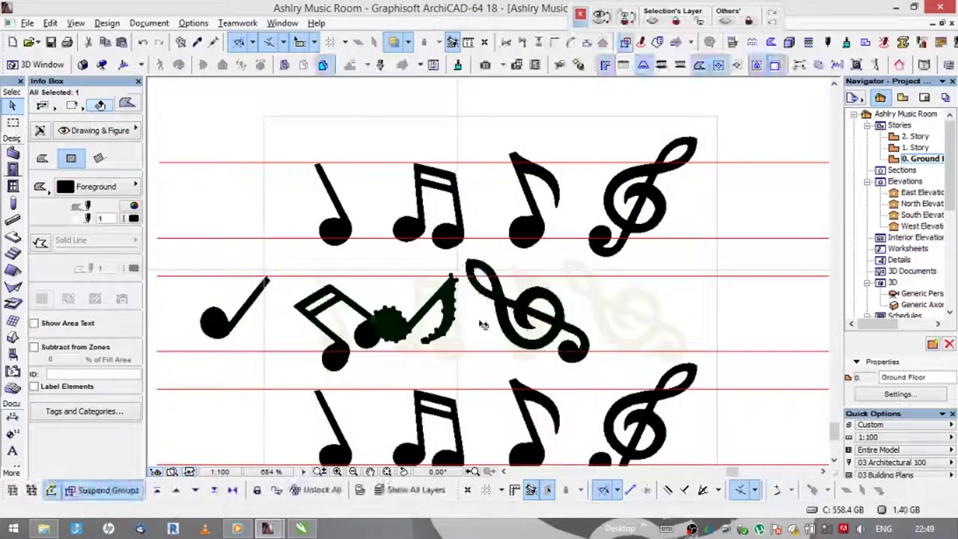
left_click(376, 272)
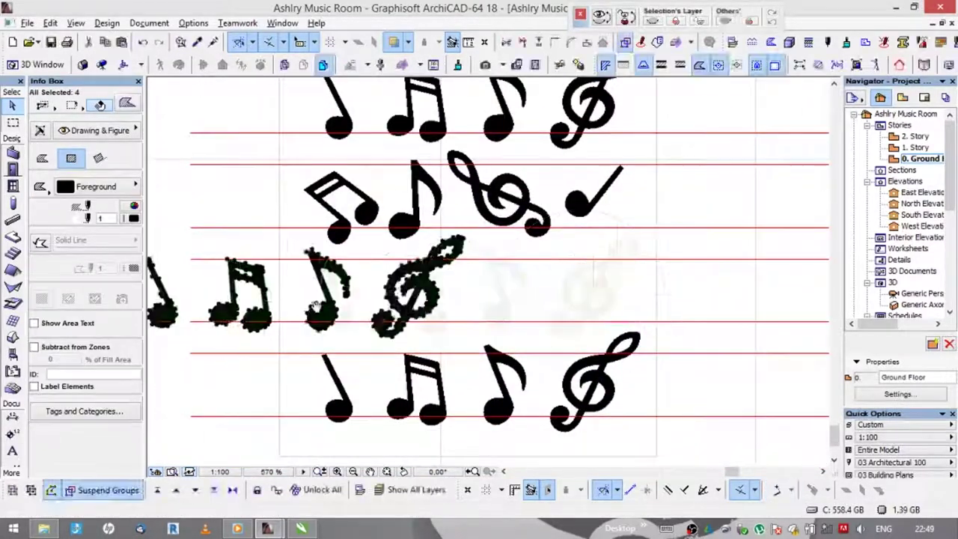
left_click(511, 283)
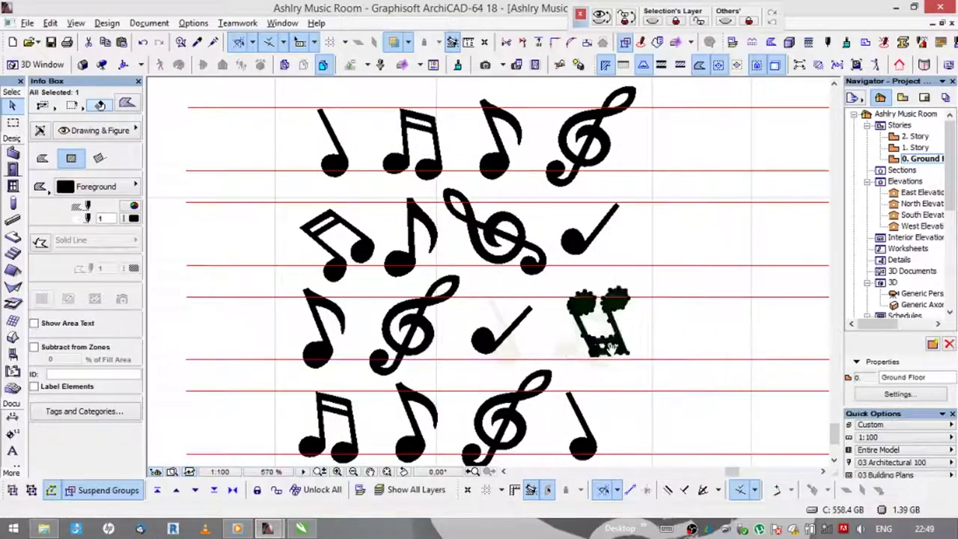
left_click(609, 348)
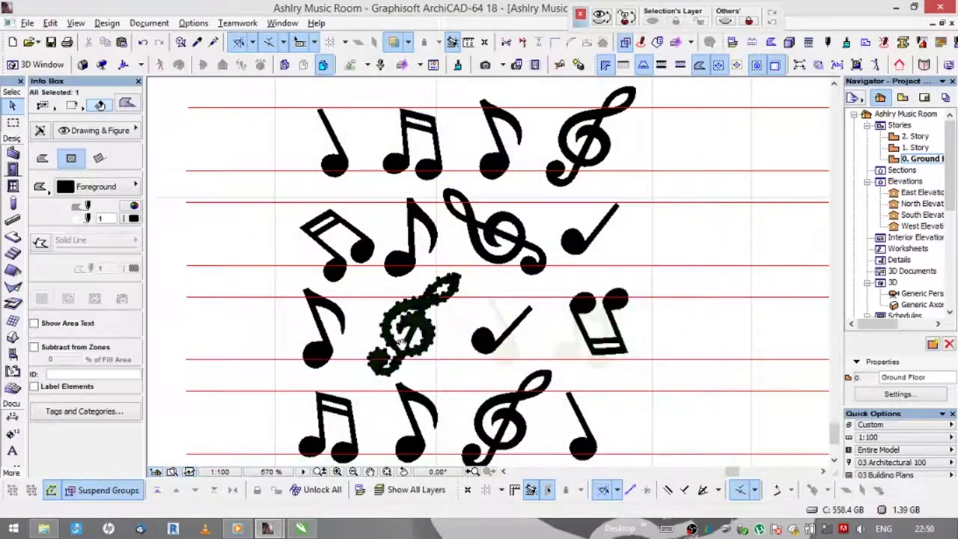
- Rotate the notes in the slab's bottom row to different angles
scroll(494, 344, "up", 3)
scroll(539, 318, "down", 4)
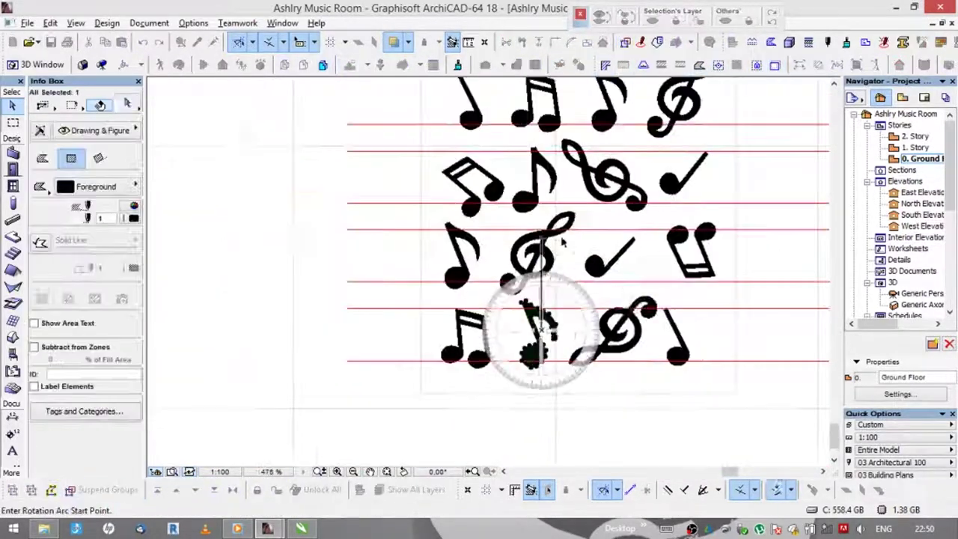
left_click(483, 322)
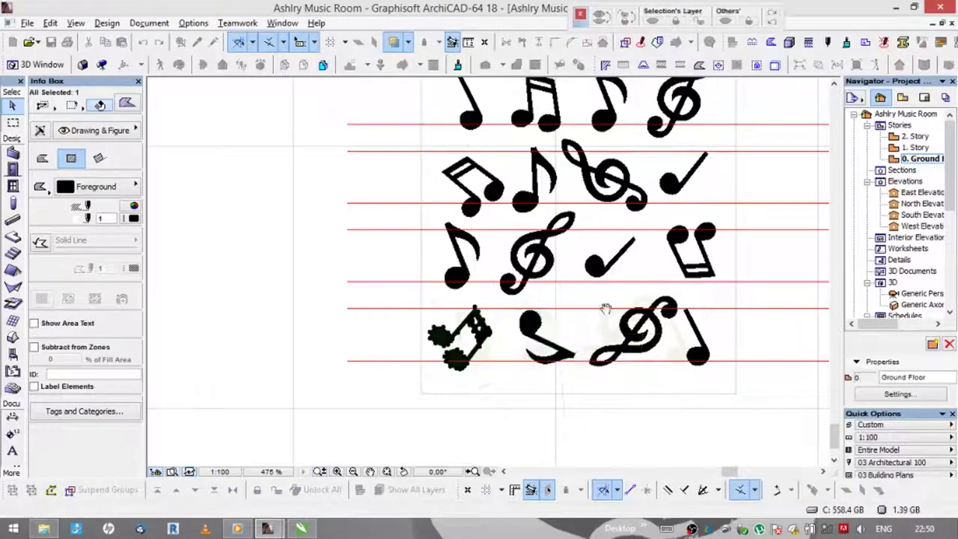
- Create a new layer for the panels and move the slab behind the notes onto the 3D PANEL layer
scroll(605, 309, "down", 5)
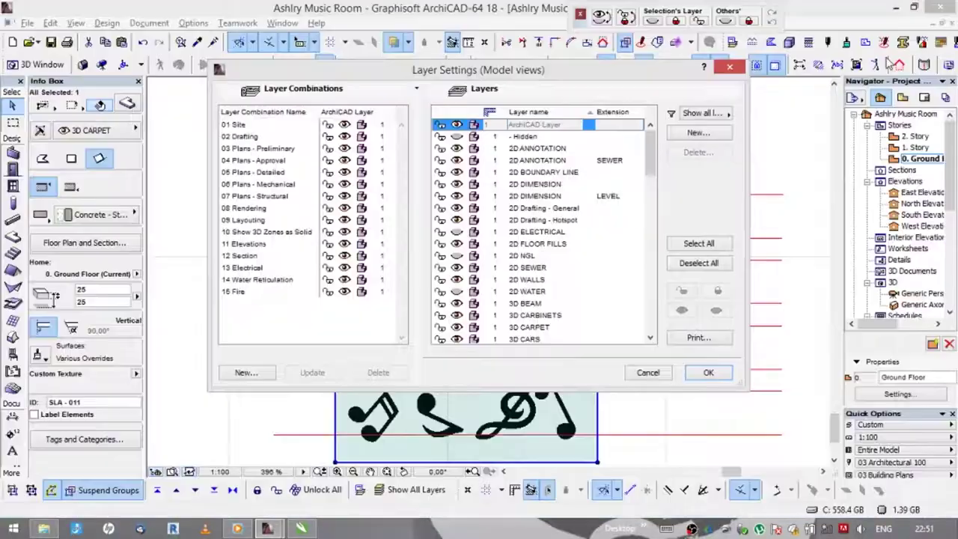
left_click(697, 132)
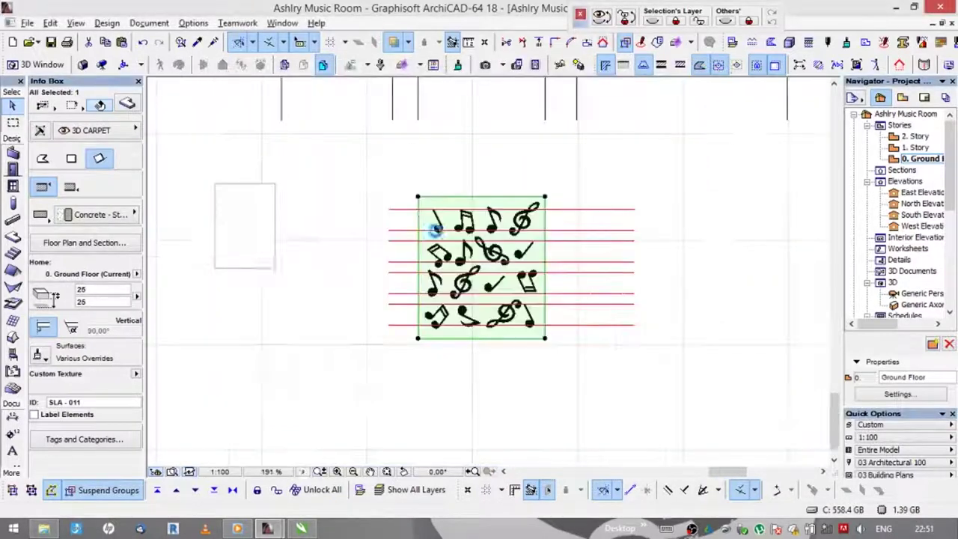
left_click(92, 131)
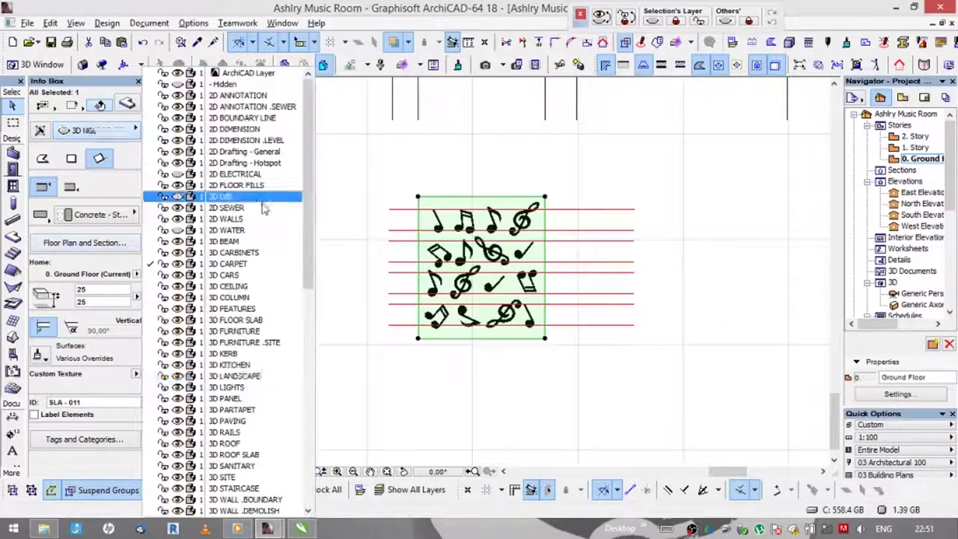
scroll(269, 374, "down", 5)
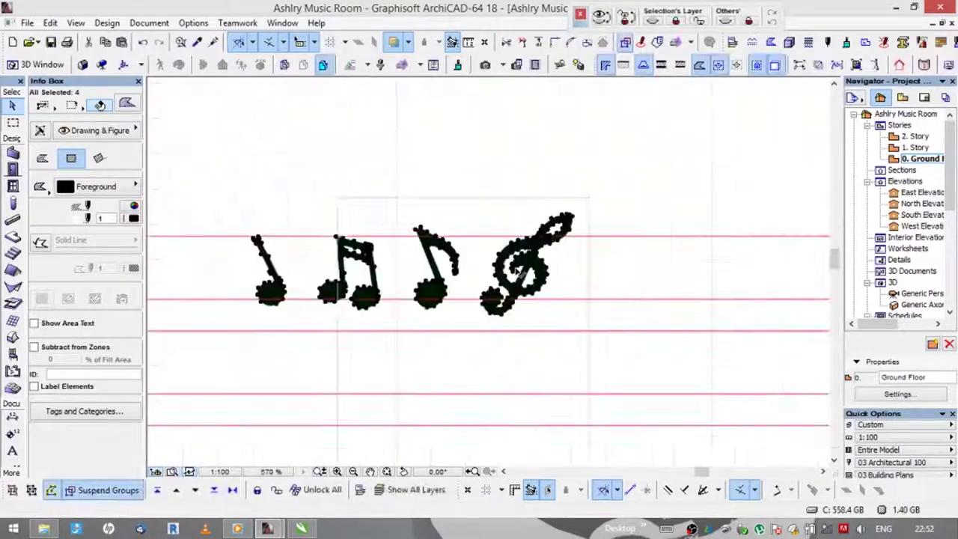
- Fill the narrower slab above the plan with rows of three copied notes, varying their order from row to row
left_click_drag(271, 274, 383, 367)
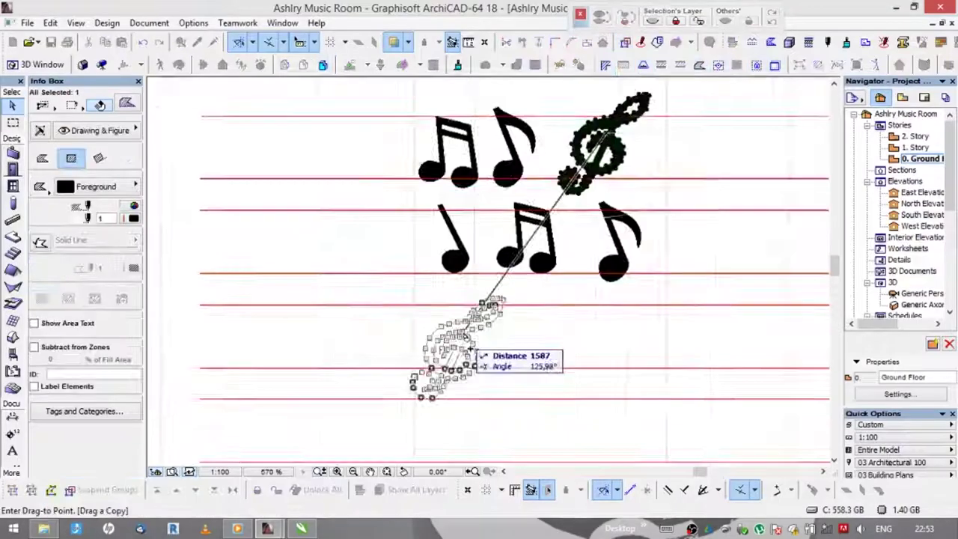
left_click(427, 383)
left_click(560, 300)
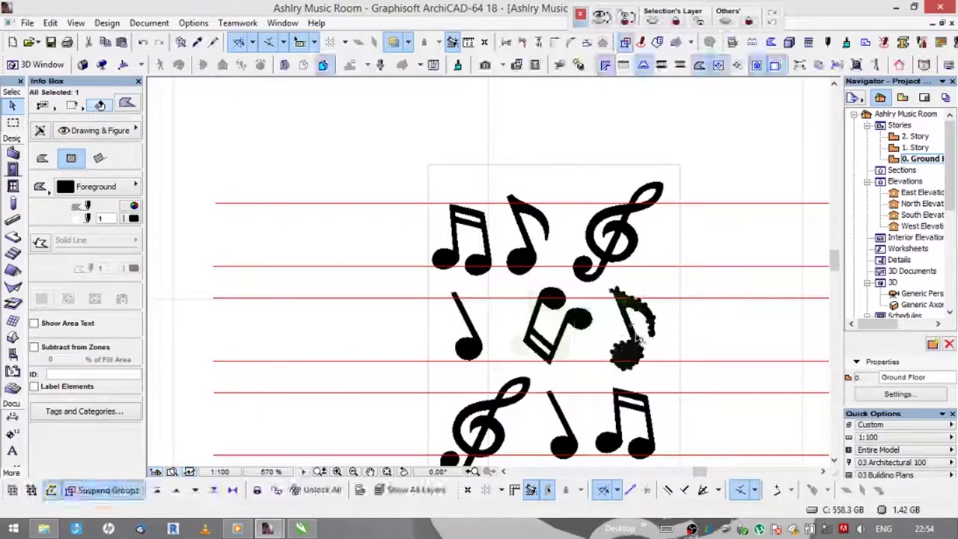
- Rotate the eighth note, treble clef, single note and double note in the narrower slab's middle rows to varied angles
left_click(647, 358)
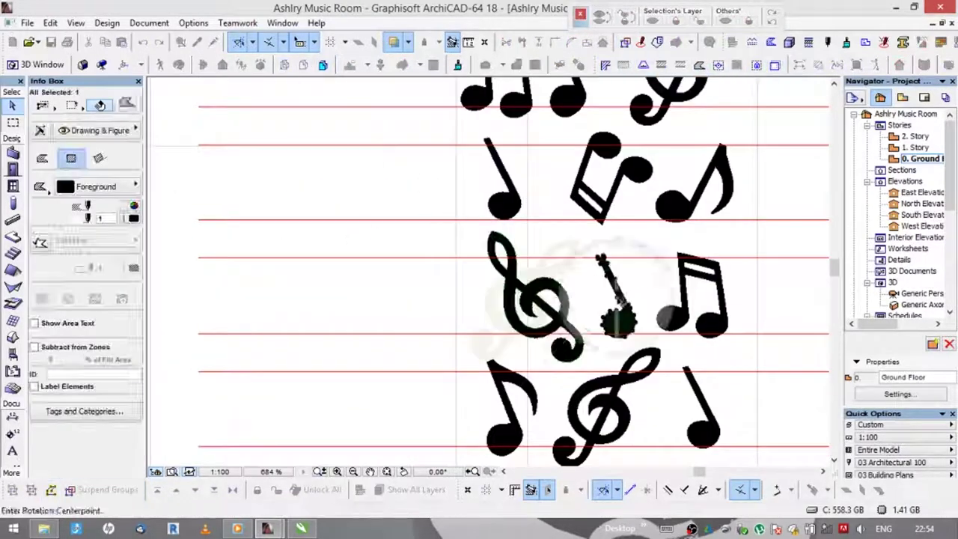
left_click(565, 302)
left_click(569, 321)
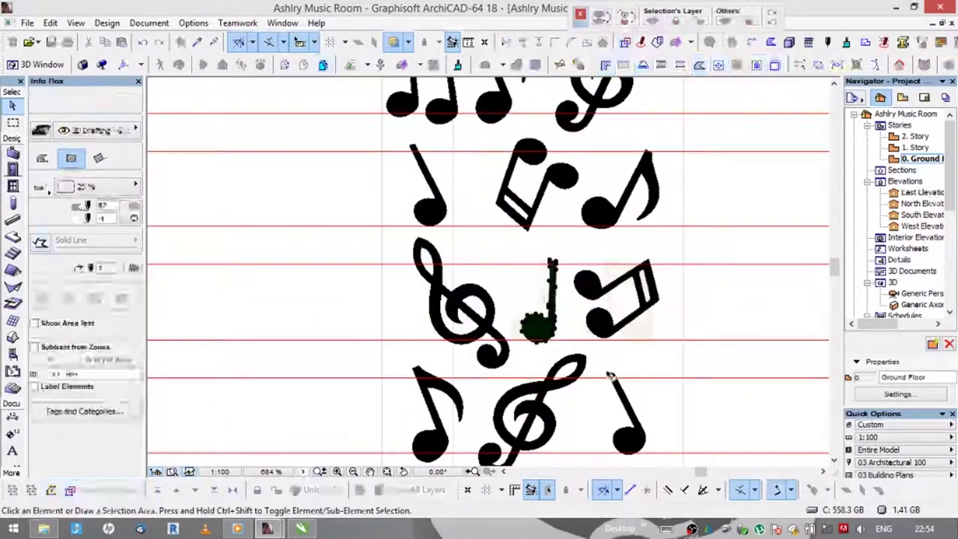
scroll(621, 352, "down", 7)
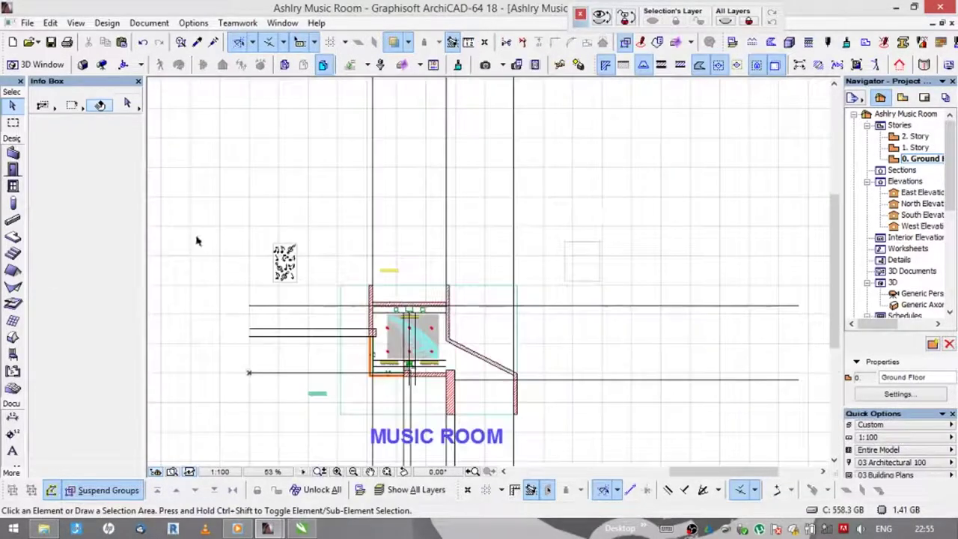
- Draw a rectangular beam frame around the edge of the four-column note panel with h set to 25 and b to 30
key("b")
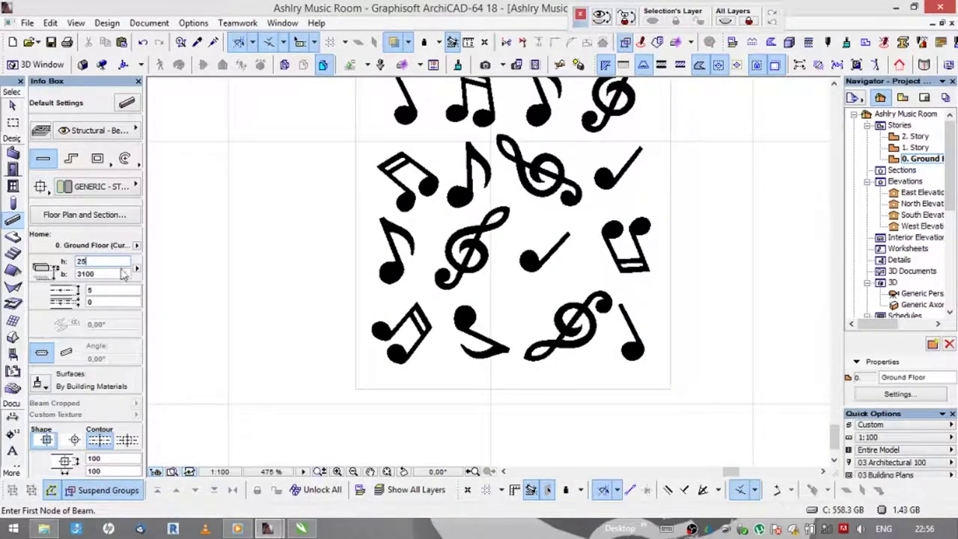
type("30")
left_click(356, 388)
key("Escape")
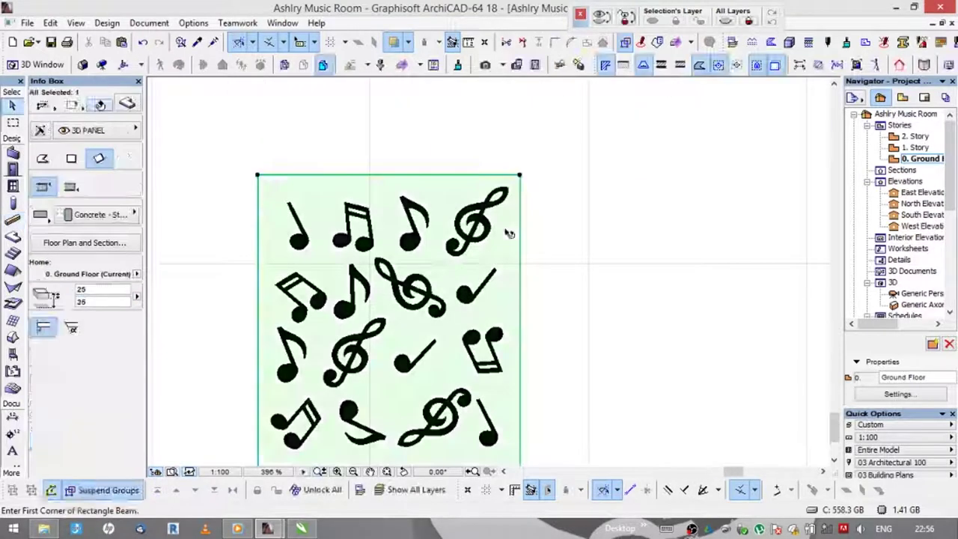
- Show the four-column panel in 3D and override its slab and frame surfaces, using Paint - Ivory Black for the frame beams
scroll(356, 215, "down", 5)
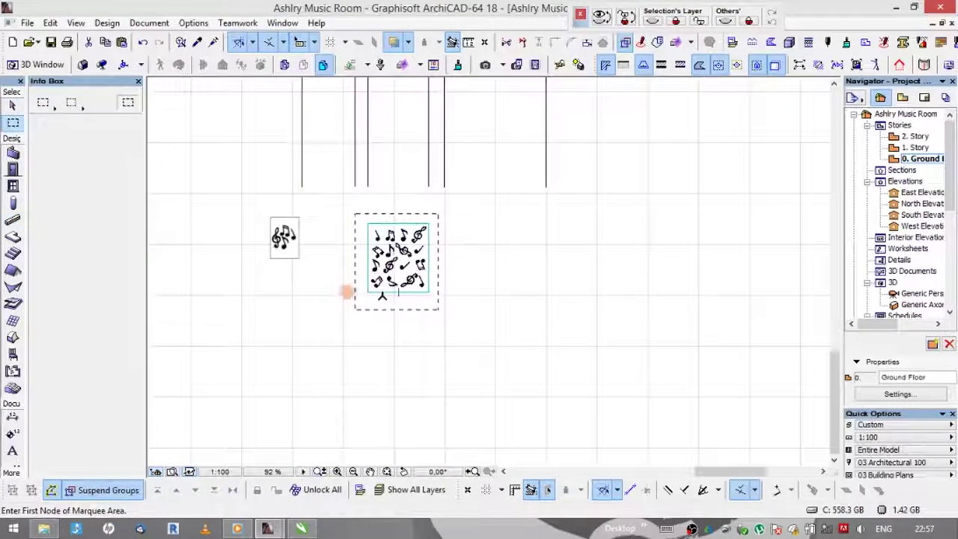
key("F3")
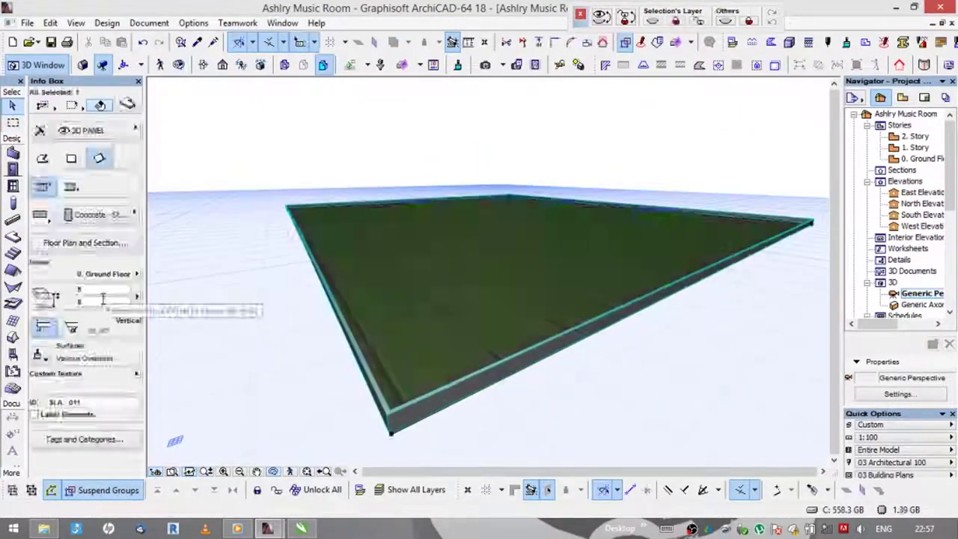
left_click(37, 383)
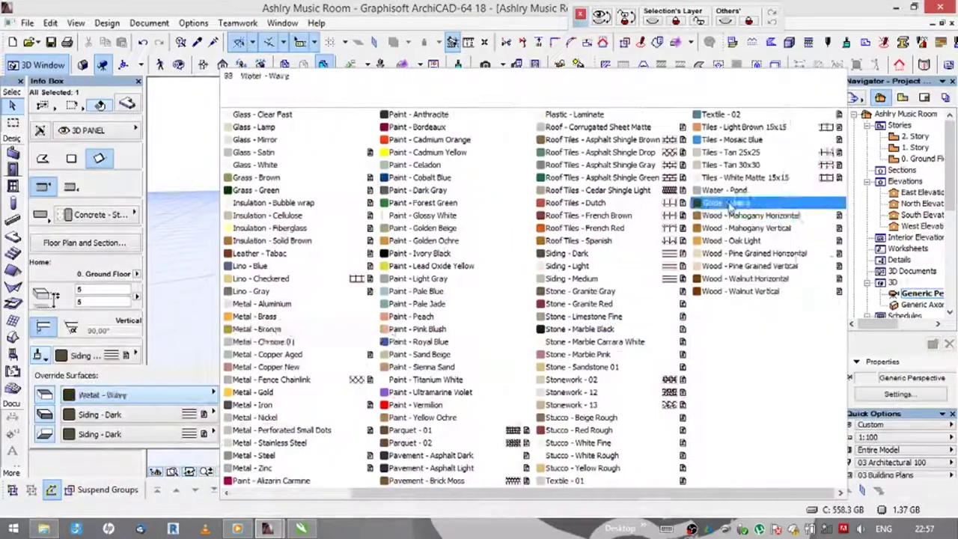
left_click(763, 184)
left_click(231, 461)
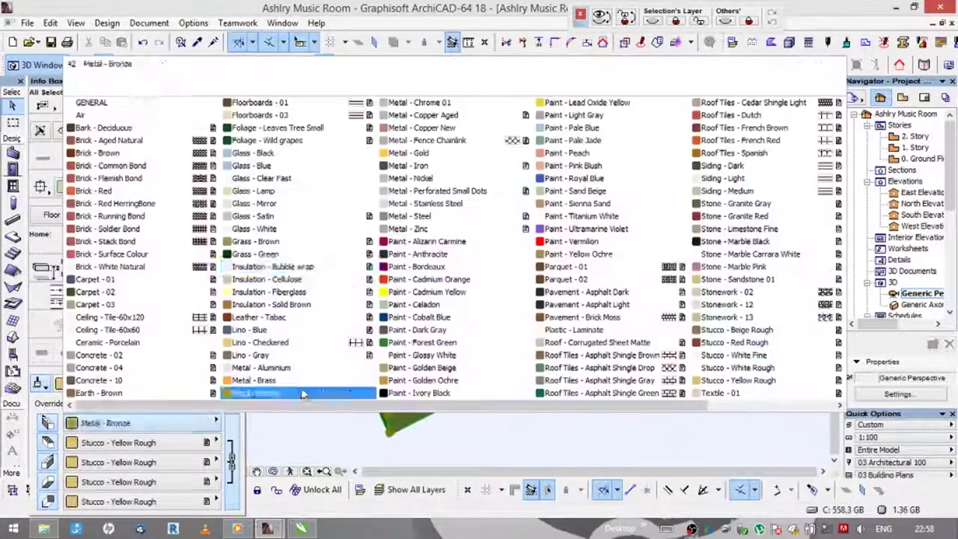
left_click(416, 392)
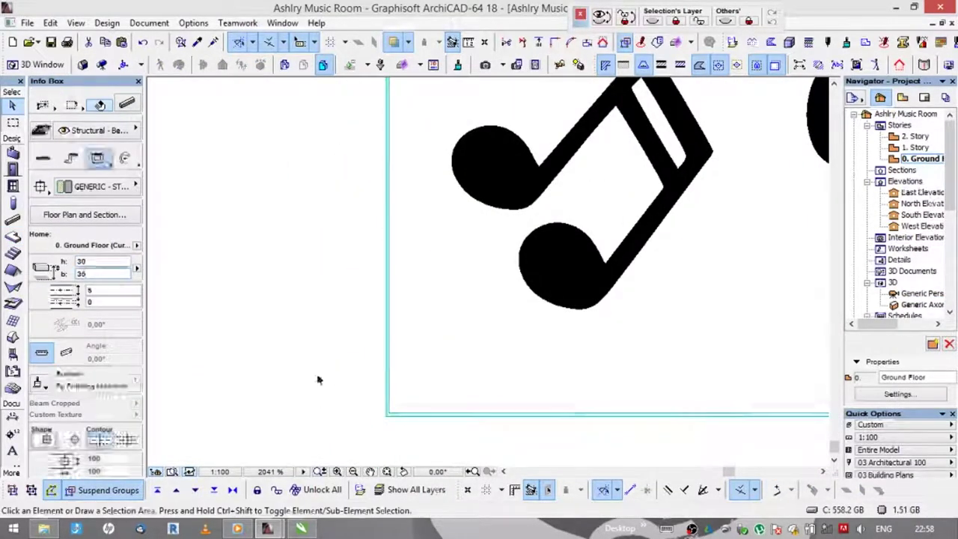
left_click(425, 422)
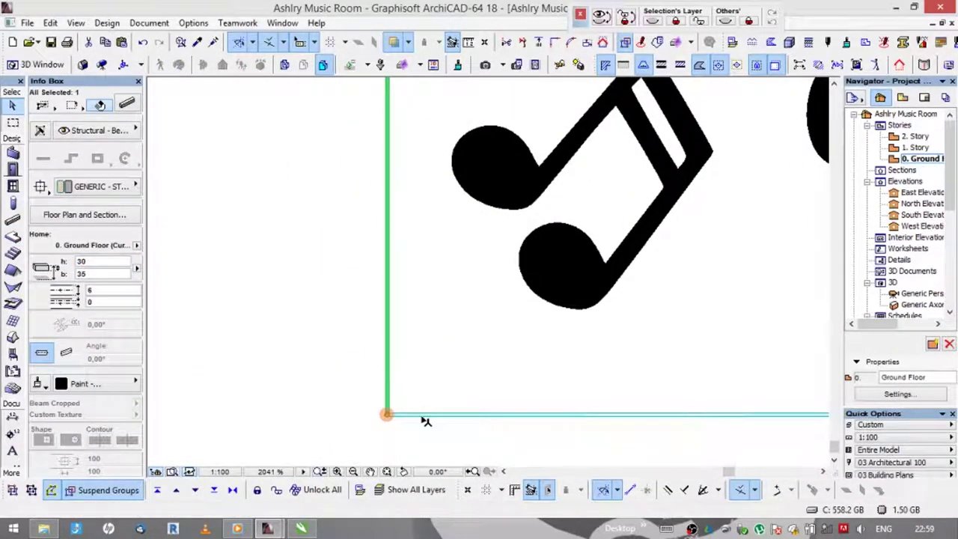
- Subtract the music-note shapes from the four-column panel slab and select the original note fills in its first row
left_click(285, 331)
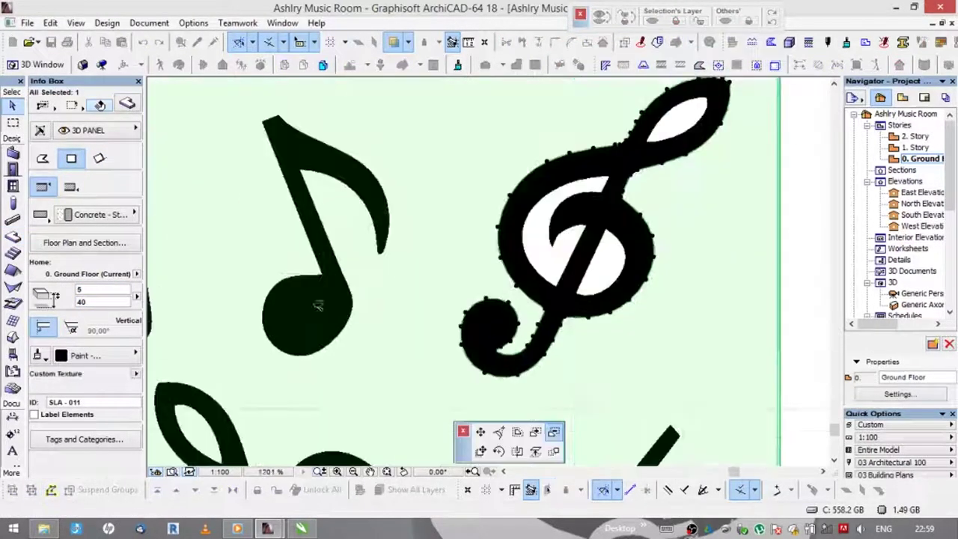
scroll(317, 305, "down", 5)
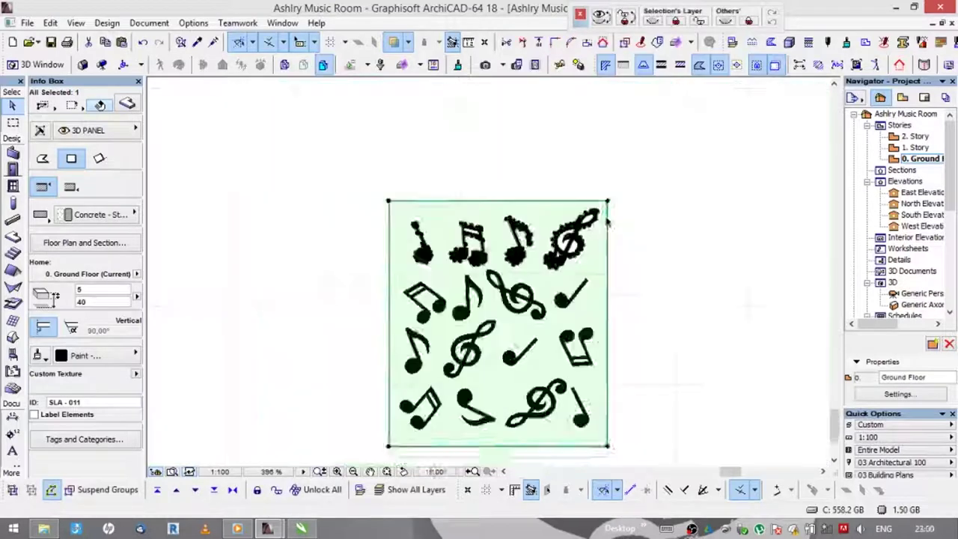
scroll(397, 339, "up", 6)
left_click(397, 339)
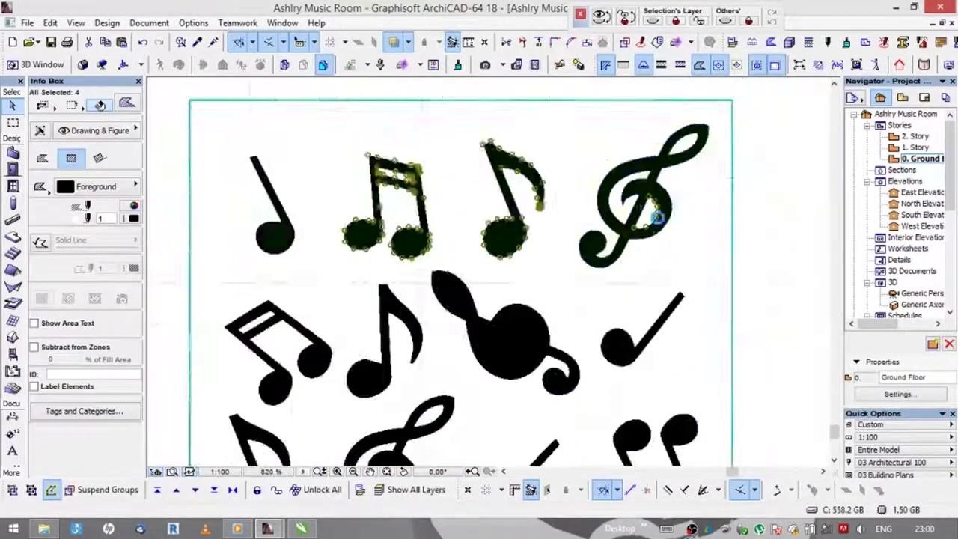
key("alt+g")
left_click(656, 217)
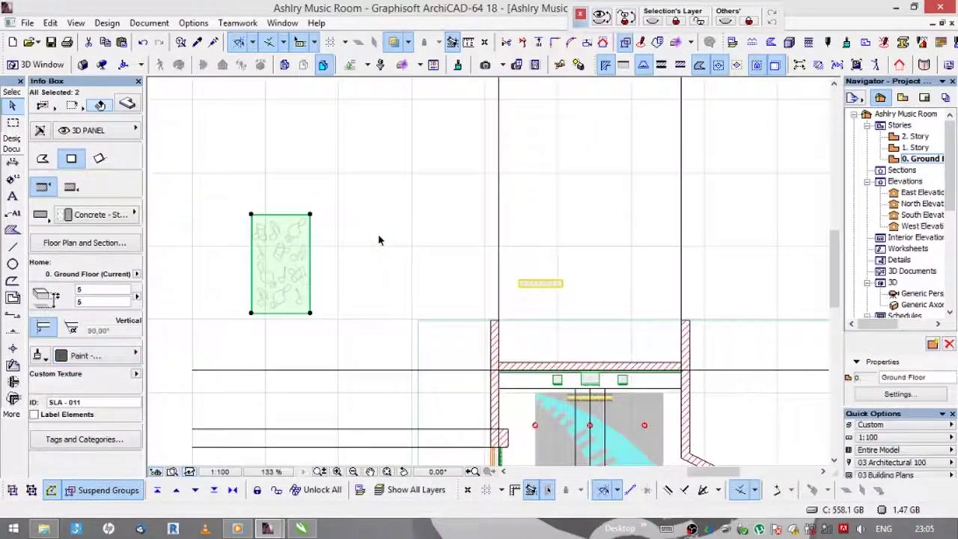
- Duplicate the Metal - Aluminium surface as a new surface named Metal - Aluminium Luminus
left_click(378, 240)
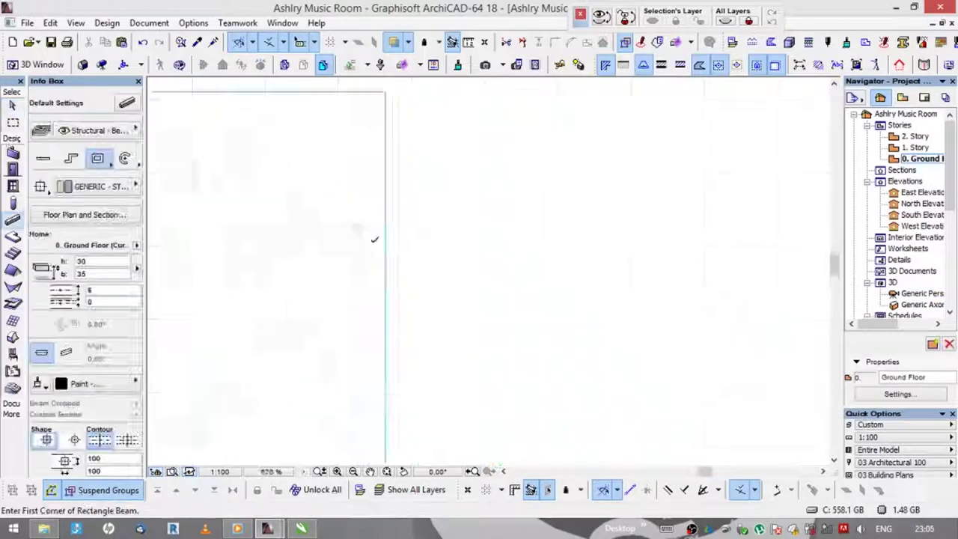
left_click(71, 158)
left_click(81, 382)
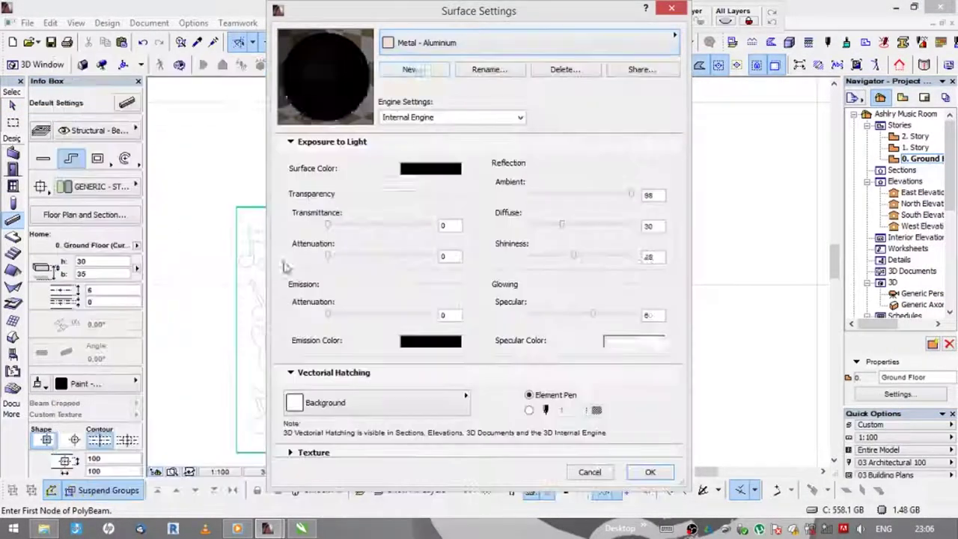
left_click(414, 69)
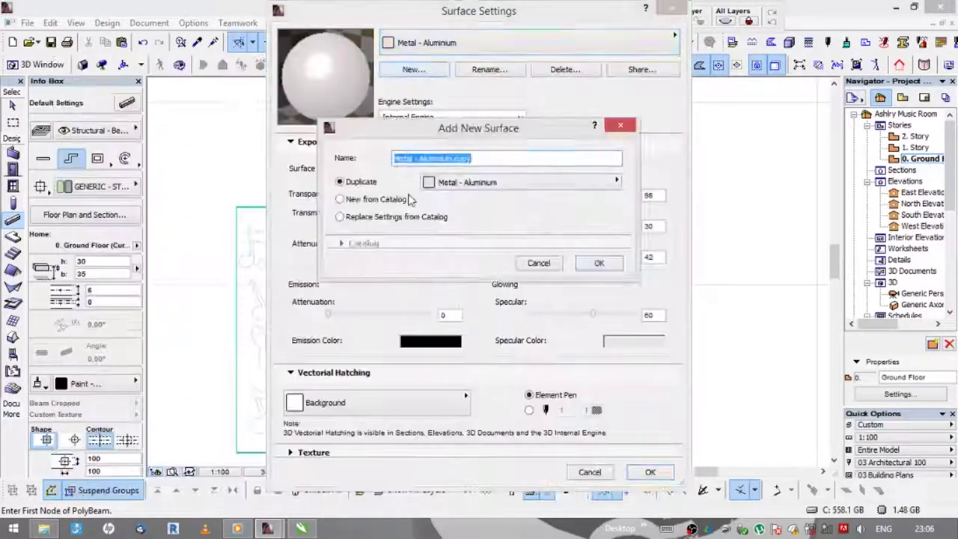
type("Luminus")
left_click(598, 262)
- Enable Luminance and Glow for the Metal - Aluminium Luminus surface in the CineRender by MAXON engine settings
left_click(453, 117)
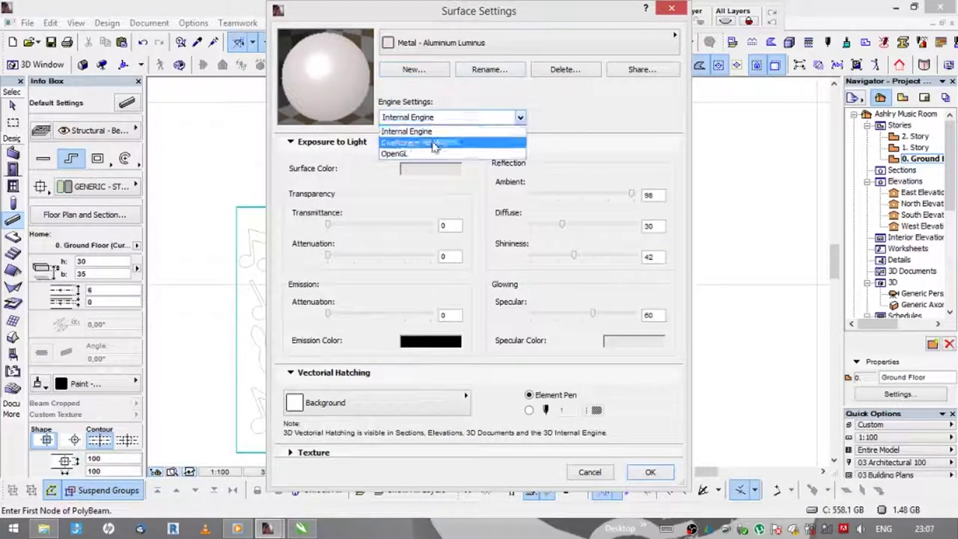
left_click(438, 143)
left_click(304, 209)
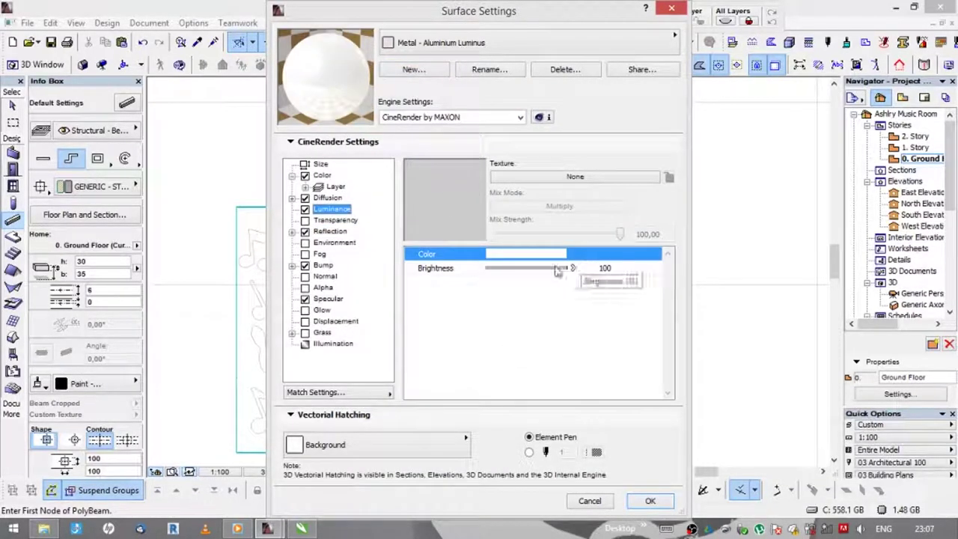
left_click(321, 309)
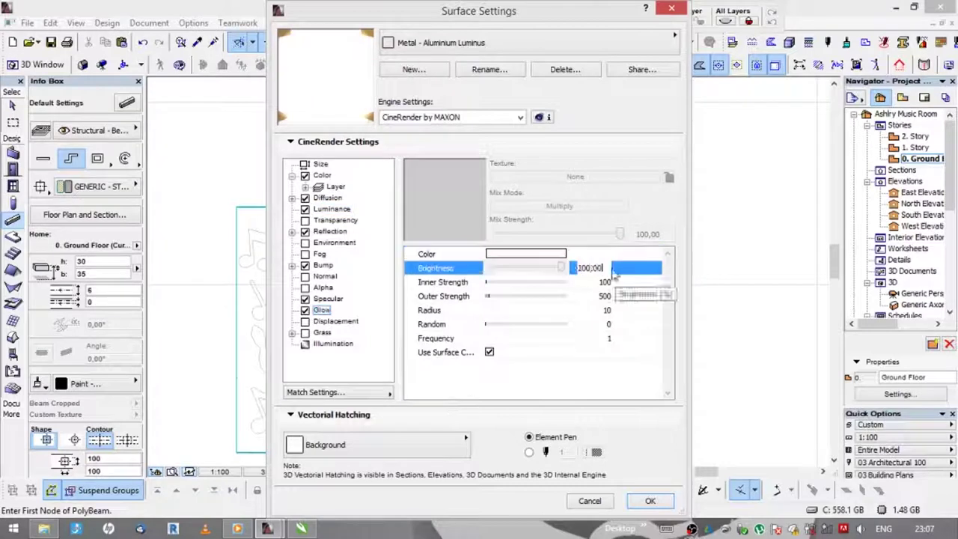
key("Return")
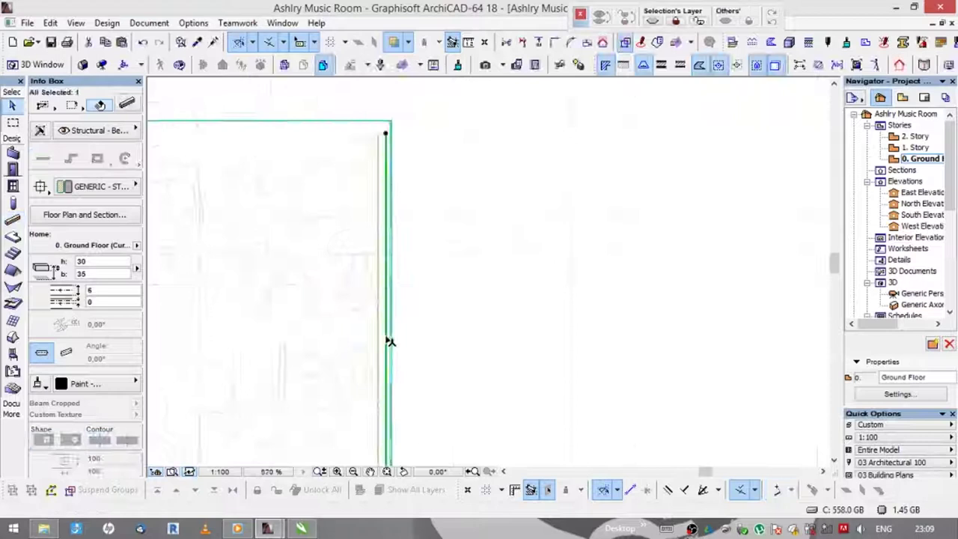
- Drag a copy of the narrower panel's vertical strip beam to the upper inner corner of the four-column panel's frame
key("ctrl+shift+d")
scroll(389, 341, "down", 3)
left_click(314, 203)
scroll(284, 205, "down", 3)
scroll(322, 278, "up", 10)
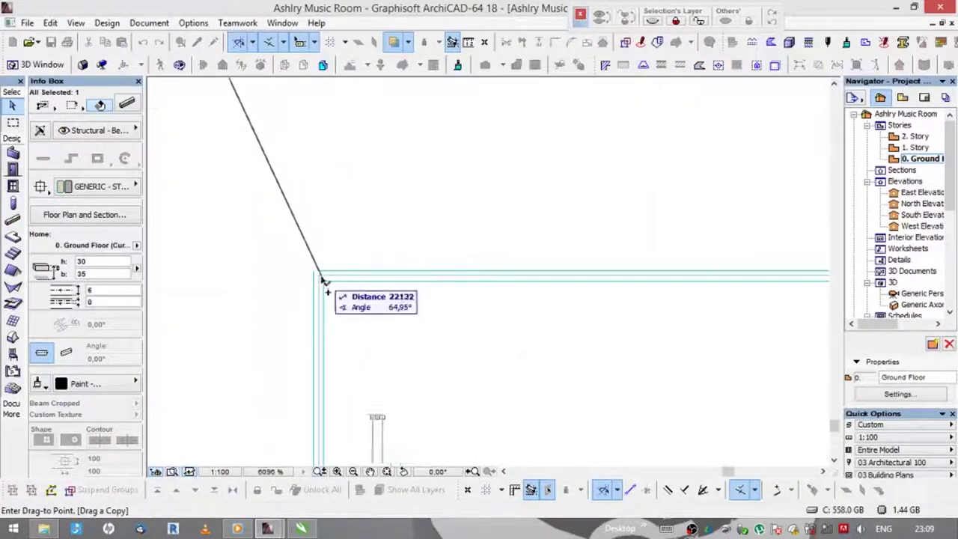
- Save the selected four-column note panel as the object WALL PANEL 01 in the Embedded Library
scroll(323, 279, "down", 10)
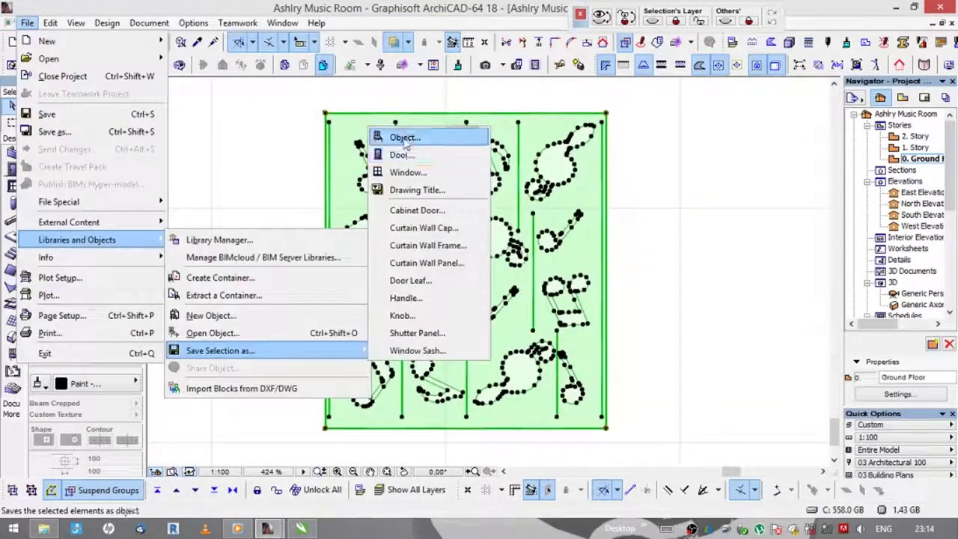
left_click(395, 134)
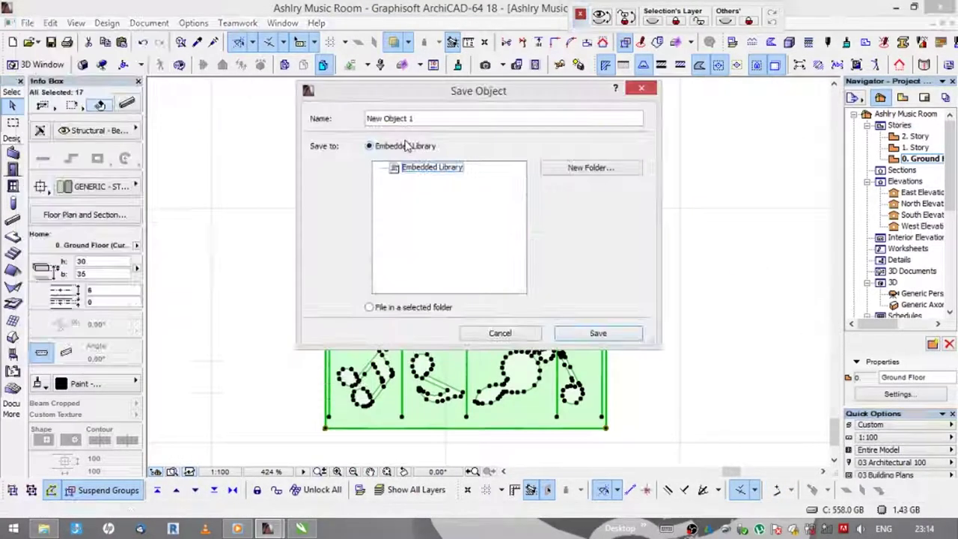
key("Return")
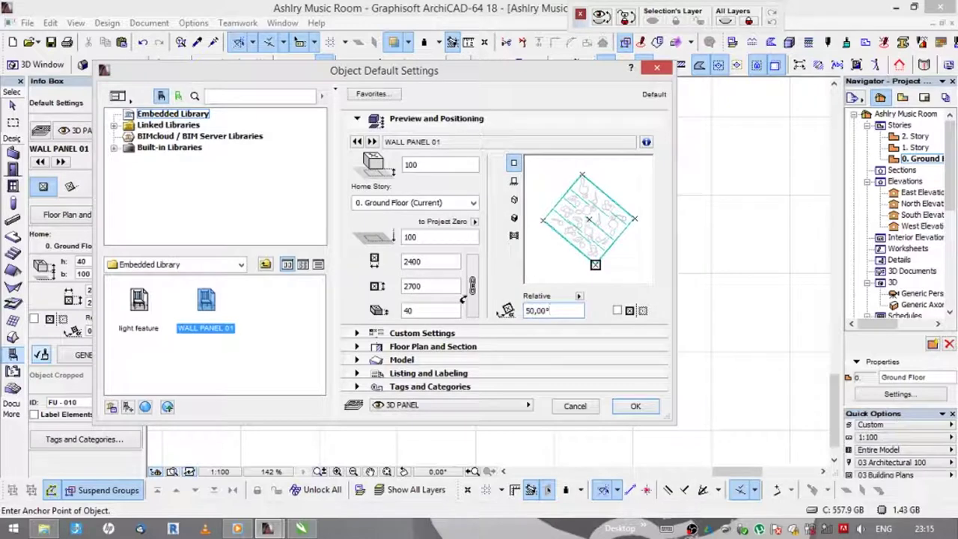
- Review the custom, floor plan, model and tag settings of the WALL PANEL 01 object and accept the defaults
left_click(421, 333)
left_click(432, 394)
left_click(402, 442)
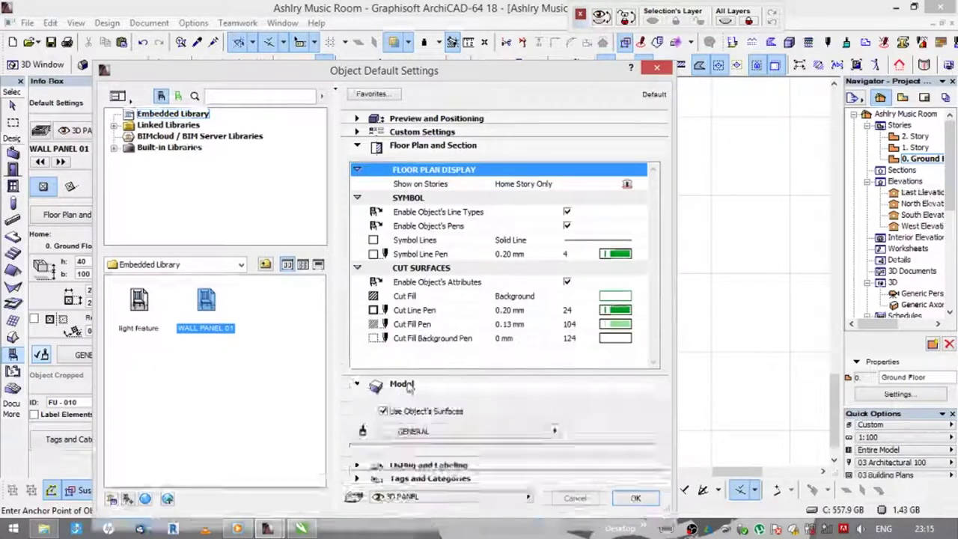
left_click(430, 483)
left_click(429, 351)
left_click(436, 58)
left_click(635, 367)
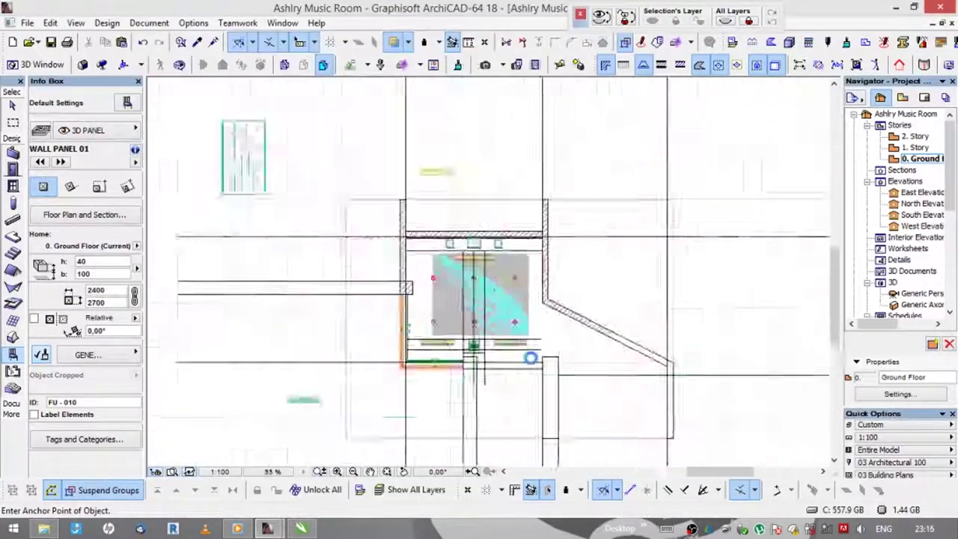
- Inspect the four-column note panel in 3D, on its own and together with the rest of the model
key("F3")
scroll(550, 354, "up", 5)
scroll(551, 355, "down", 5)
left_click(551, 355)
key("Escape")
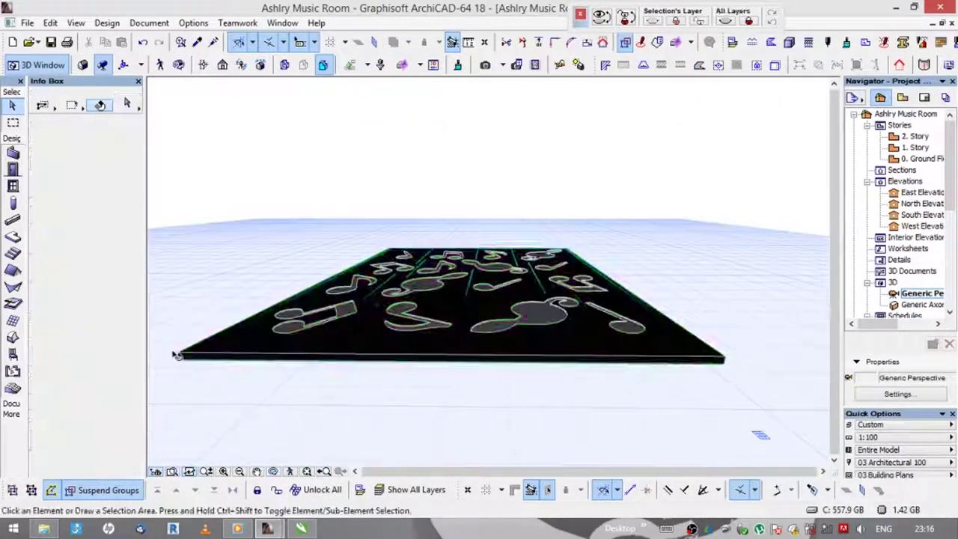
scroll(429, 378, "down", 3)
right_click(429, 378)
left_click(476, 194)
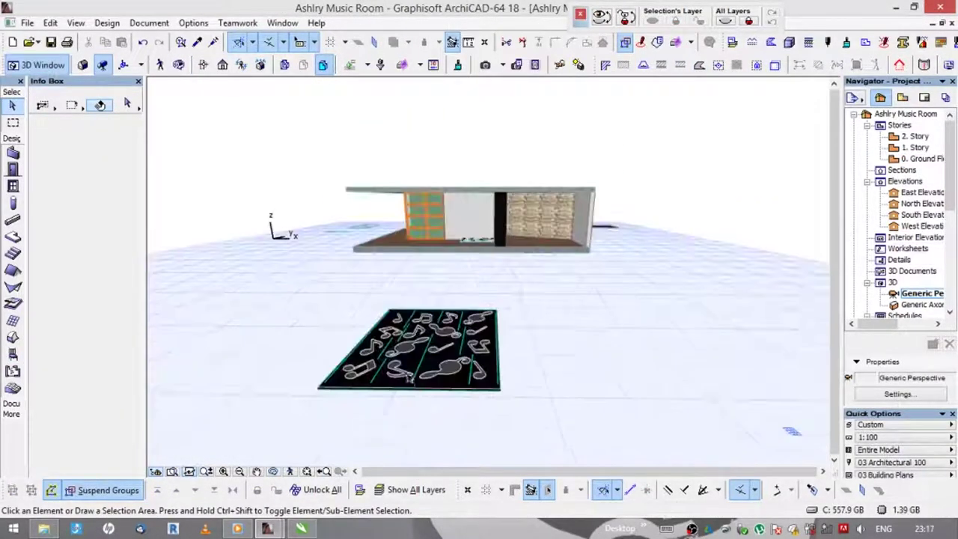
scroll(451, 443, "up", 3)
- On the floor plan, set h to 20 for the vertical strip beam along the four-column panel's left edge
key("F2")
scroll(359, 321, "up", 5)
left_click(250, 437)
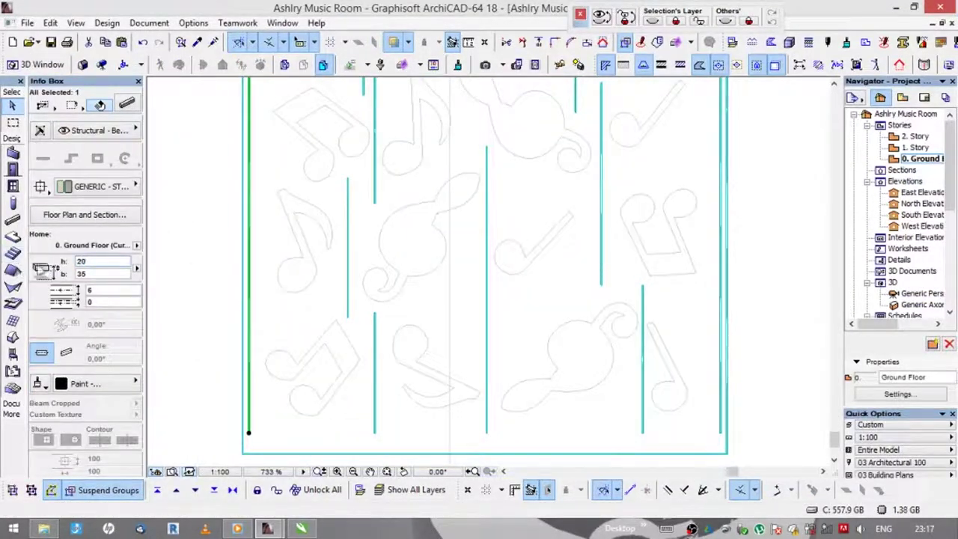
scroll(277, 320, "down", 3)
key("Escape")
scroll(257, 267, "up", 5)
scroll(404, 185, "down", 3)
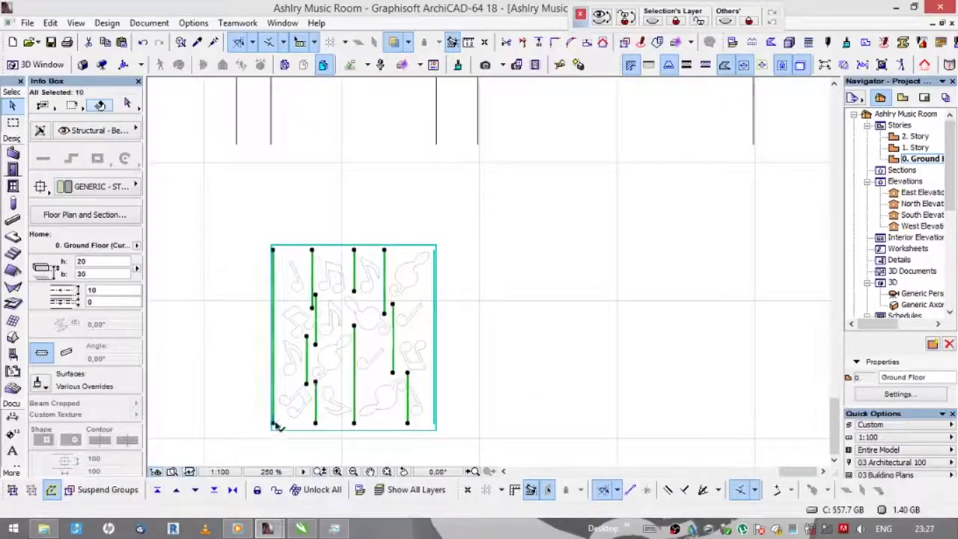
- Override the surface of all selected vertical strip beams in the four-column panel with a Metal surface
scroll(277, 425, "up", 1)
left_click(84, 386)
left_click(215, 424)
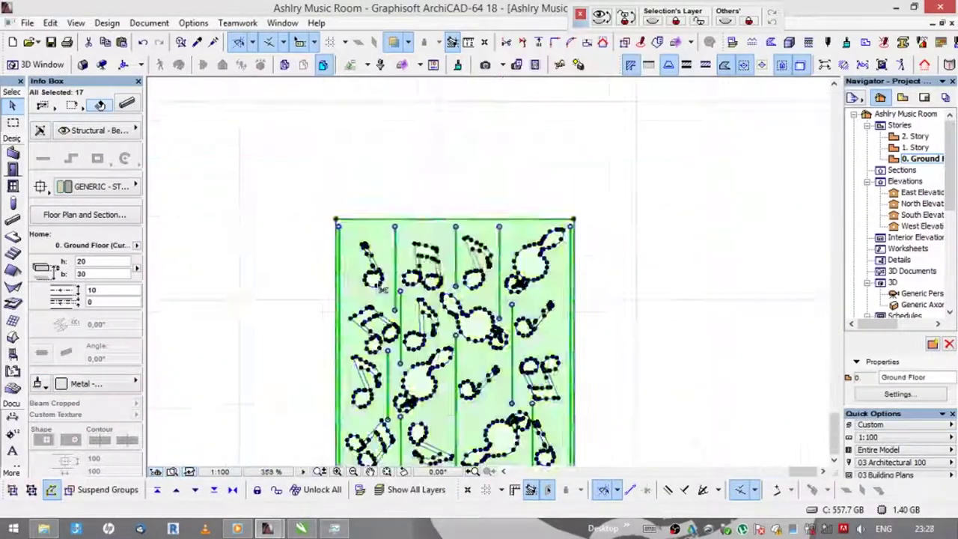
- Select the complete four-column note panel with its updated strips and save it as the object WALL PANEL 01
left_click(26, 23)
left_click(224, 252)
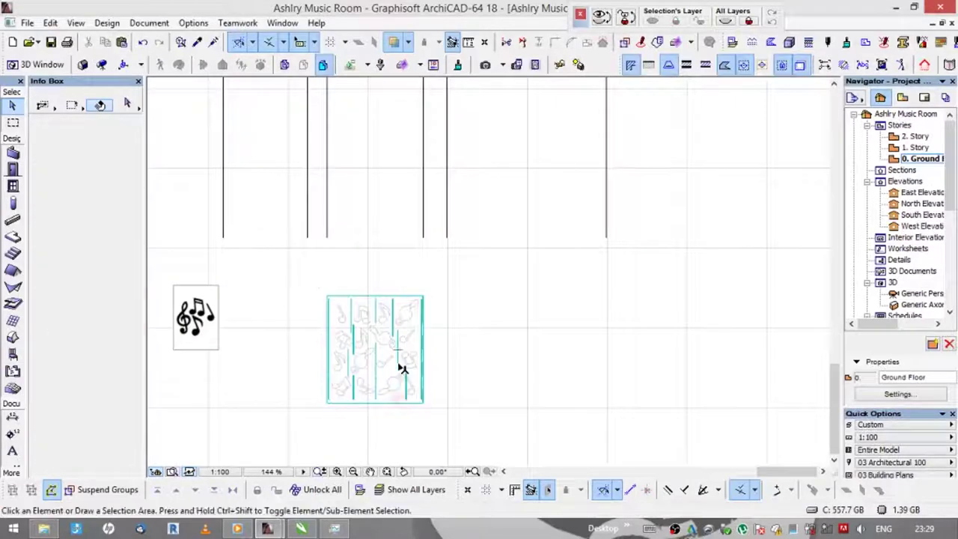
left_click(400, 368)
left_click(26, 22)
mouse_move(86, 237)
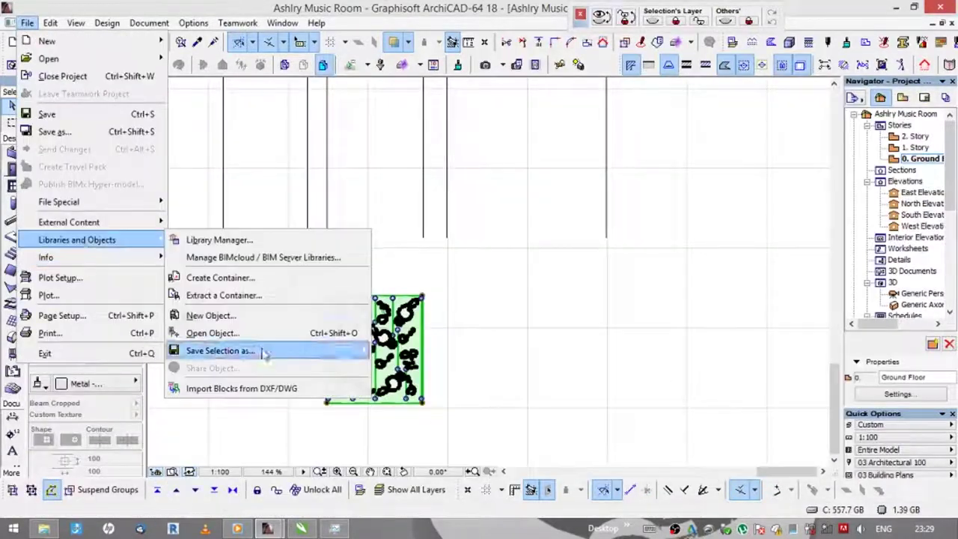
left_click(250, 347)
type("WALL PA")
key("Return")
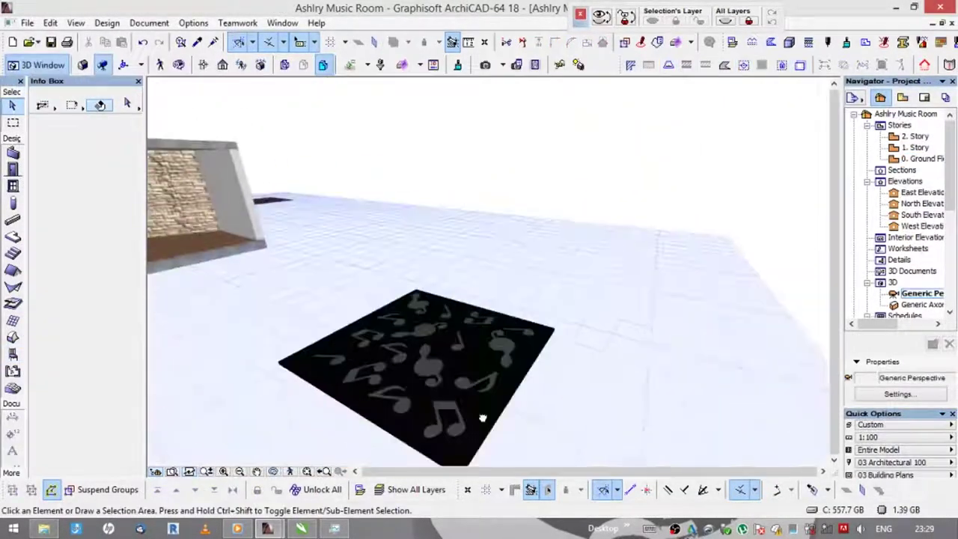
- Convert the placed WALL PANEL 01 object into morphs in the 3D view
left_click(439, 332)
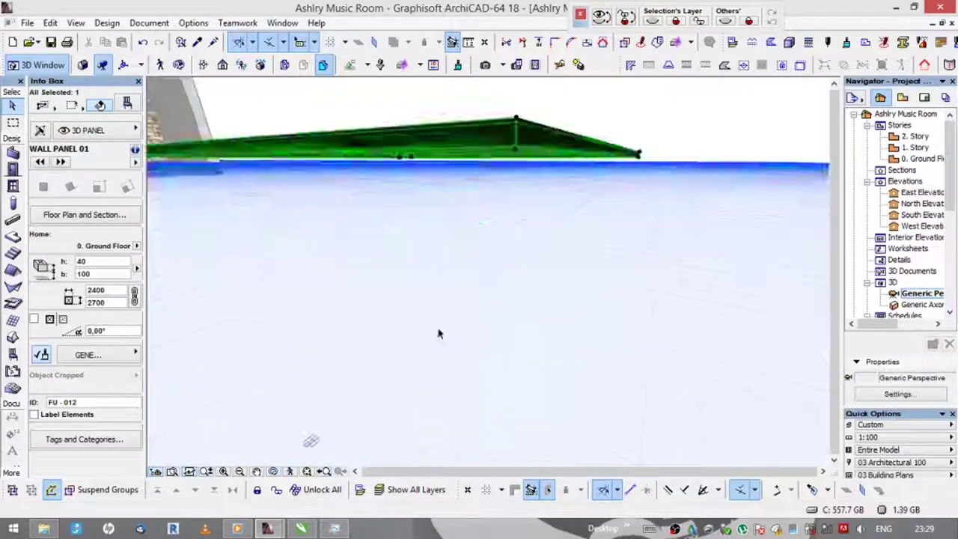
right_click(438, 331)
left_click(492, 312)
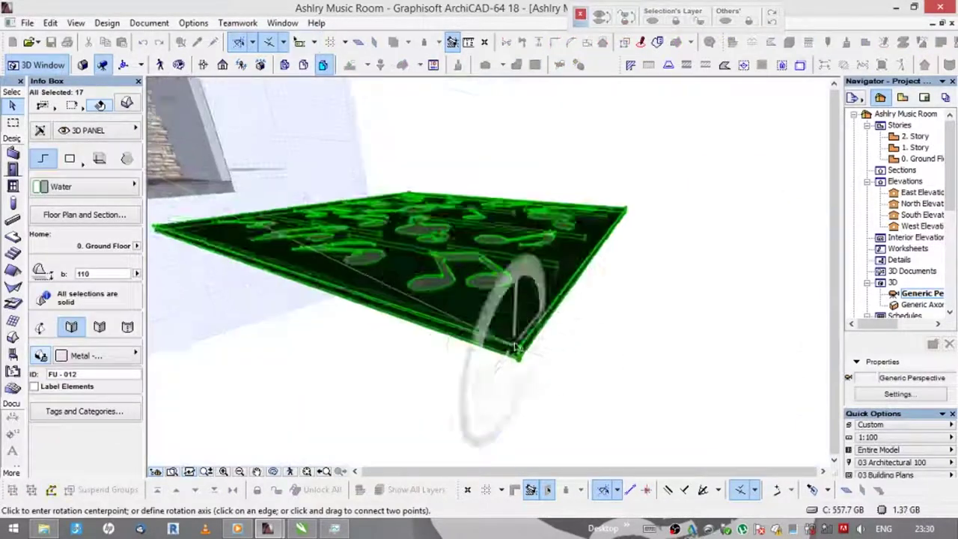
- Rotate the panel morphs about their bottom edge so that the panel stands upright
left_click(520, 367)
middle_click_drag(440, 340, 831, 486, "shift")
left_click(568, 367)
left_click(455, 154)
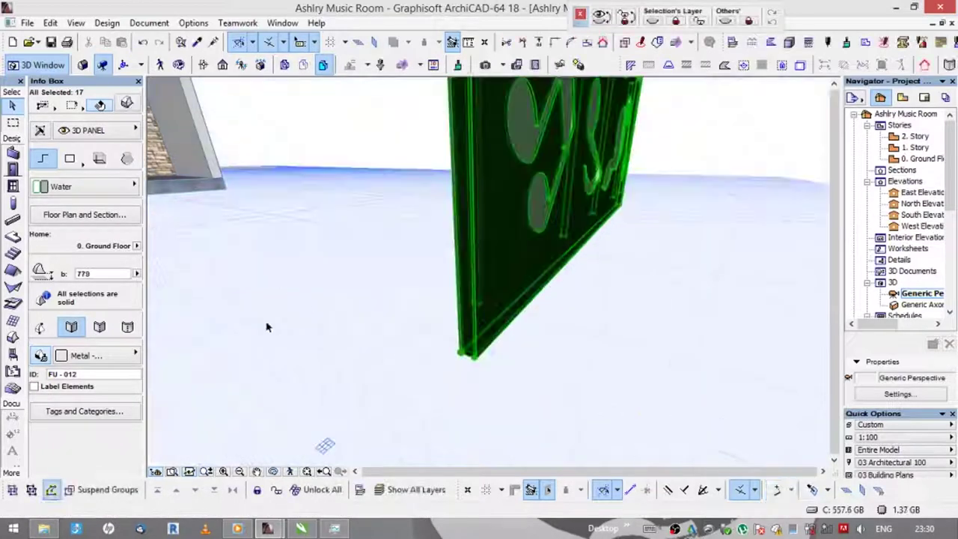
- Save the selected upright panel morphs as a library object
left_click(27, 22)
mouse_move(77, 239)
mouse_move(253, 354)
left_click(403, 137)
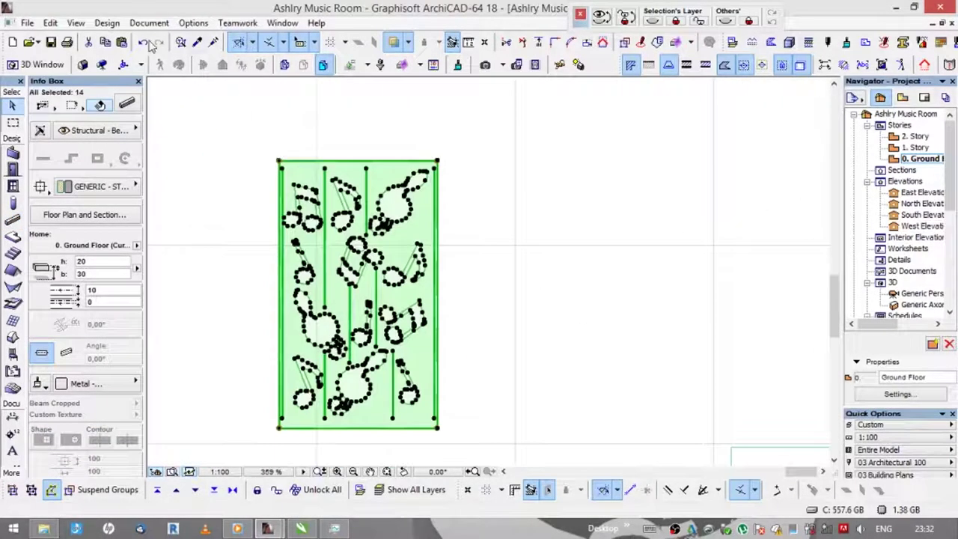
- Save the selected tall music-note panel with its luminous strips as the object WALL PANEL 02
left_click(76, 22)
mouse_move(49, 22)
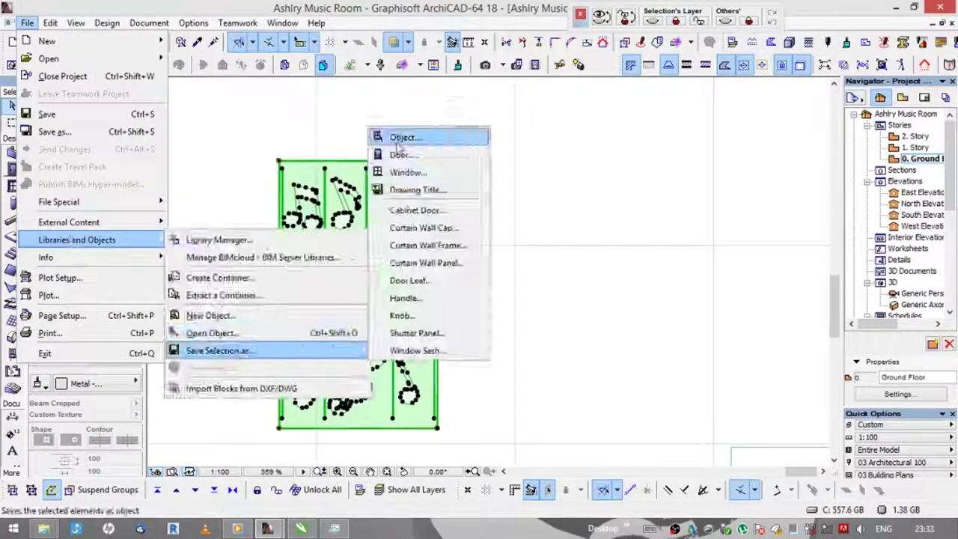
left_click(408, 135)
type("2AL")
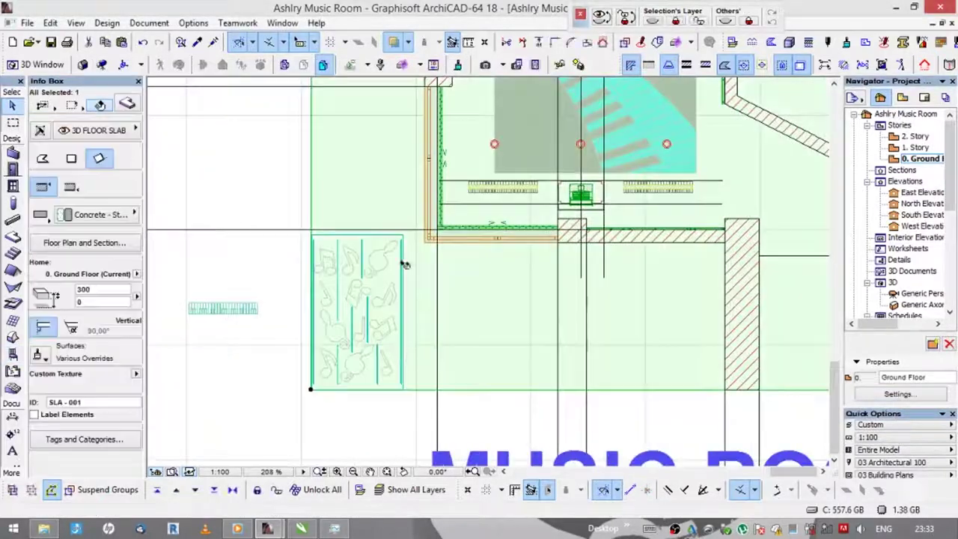
- Convert the WALL PANEL 02 object into morphs in the 3D view and rotate them upright about the bottom edge
left_click(404, 264)
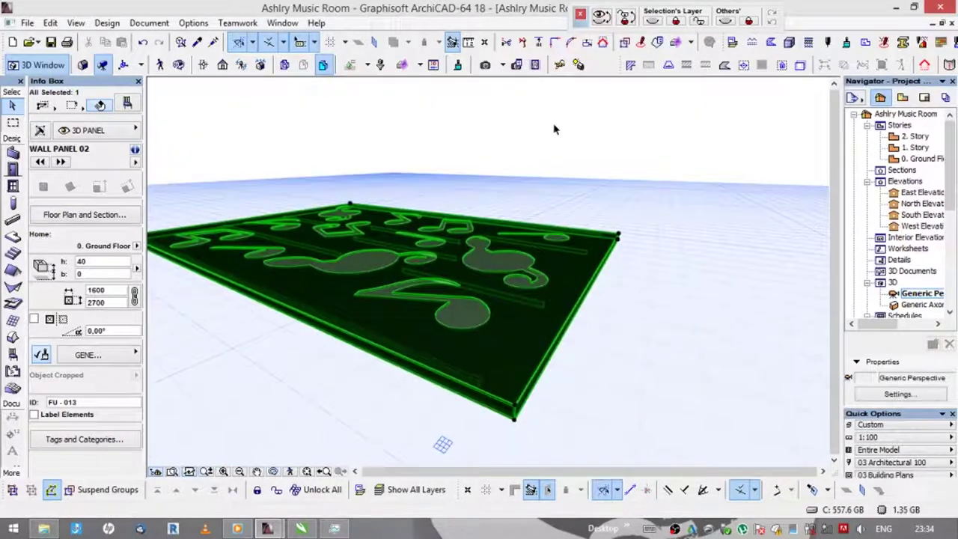
left_click(597, 192)
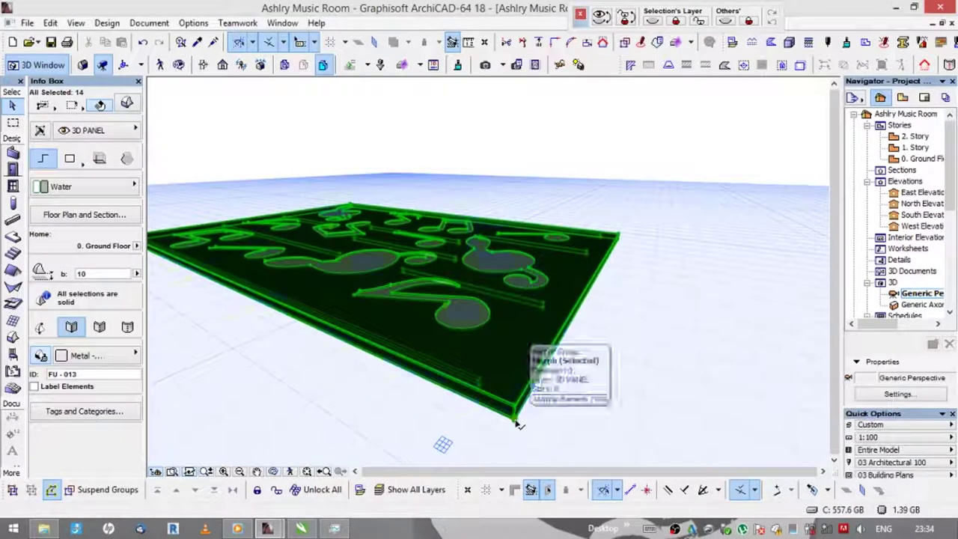
left_click(519, 425)
left_click(535, 240)
left_click(620, 494)
- Save the upright panel morphs as the library object WALL PANEL 002
left_click(27, 22)
left_click(406, 135)
type("WALL")
key("Return")
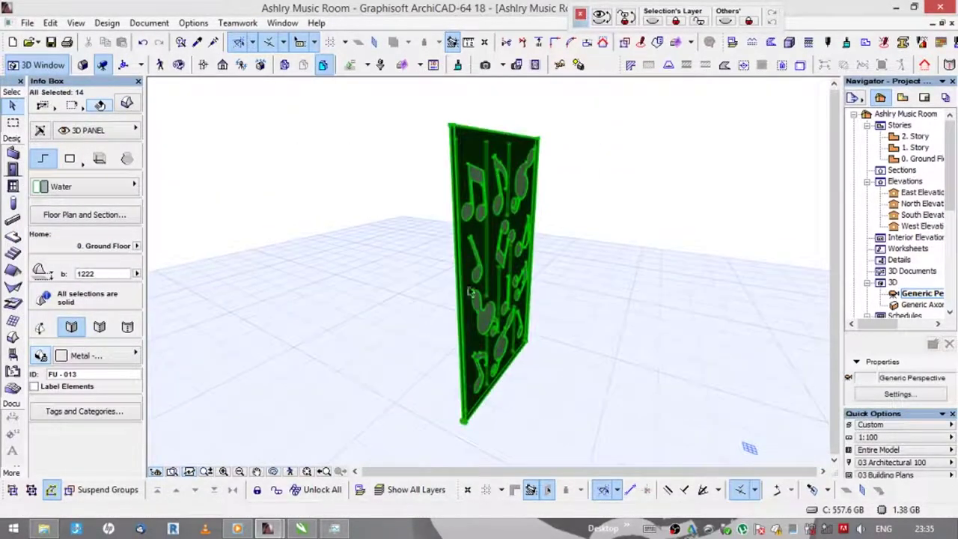
- Place the WALL PANEL 002 object in the floor plan and position it along the music room's wall
right_click(399, 387)
left_click(463, 260)
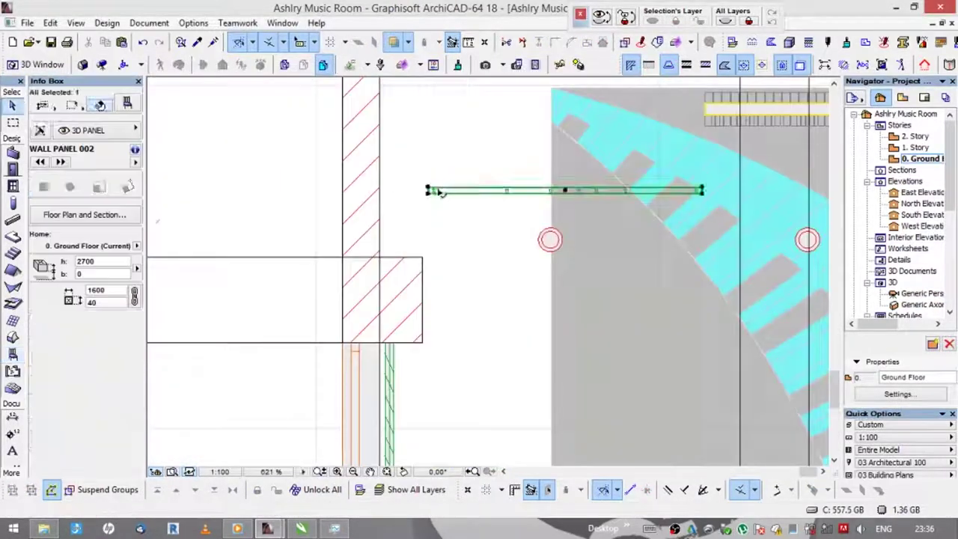
left_click(440, 192)
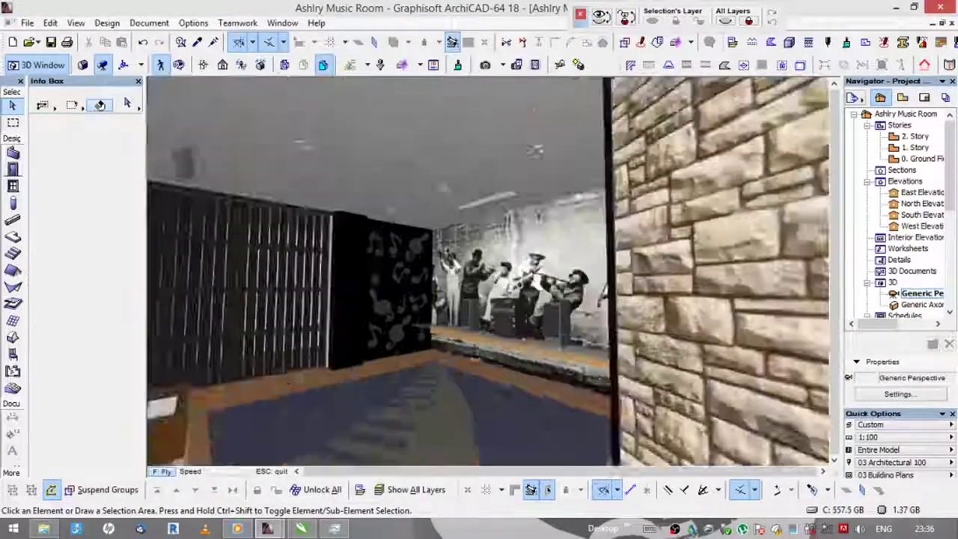
key("Escape")
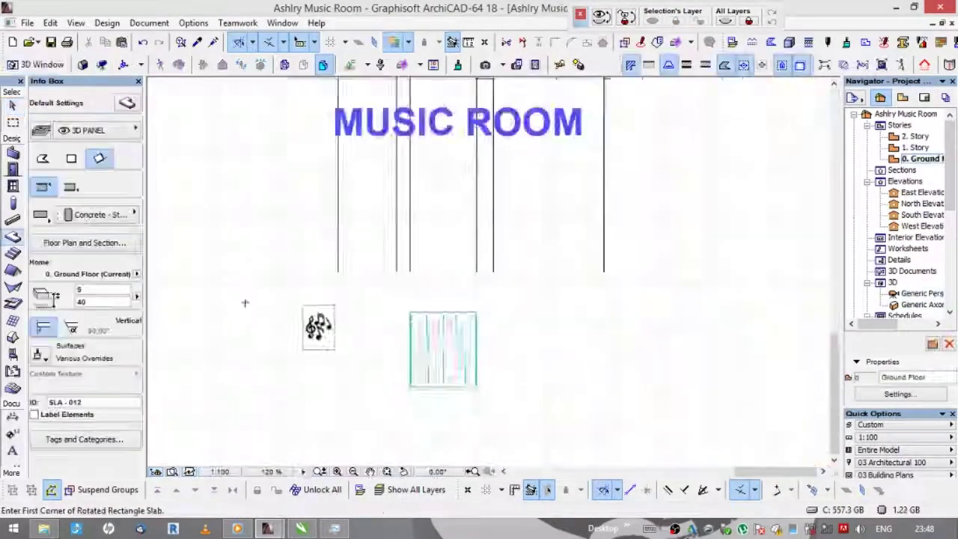
- Draw a narrow rectangular slab as the speaker cabinet, 400 mm thick at a 400 mm offset, and open the speaker reference photo
left_click(255, 207)
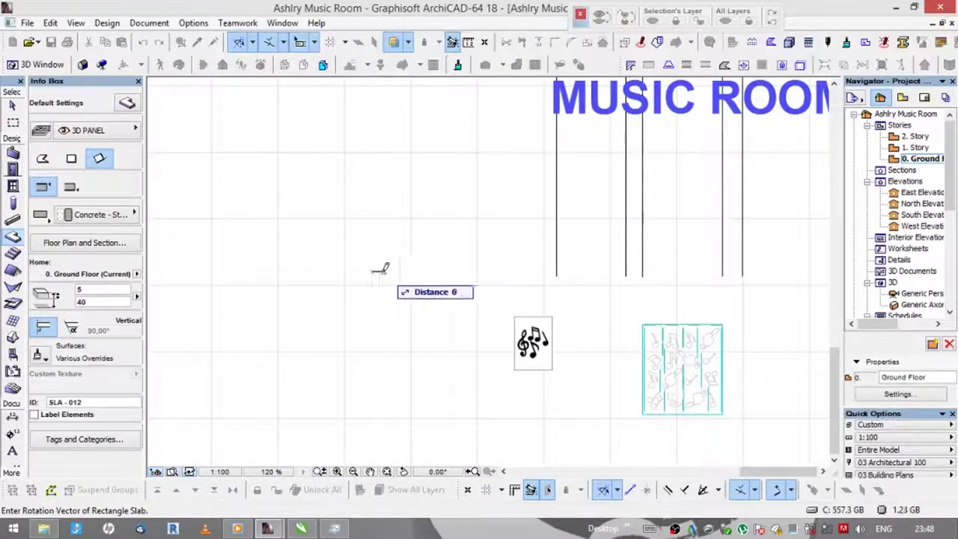
key("Escape")
left_click(380, 292)
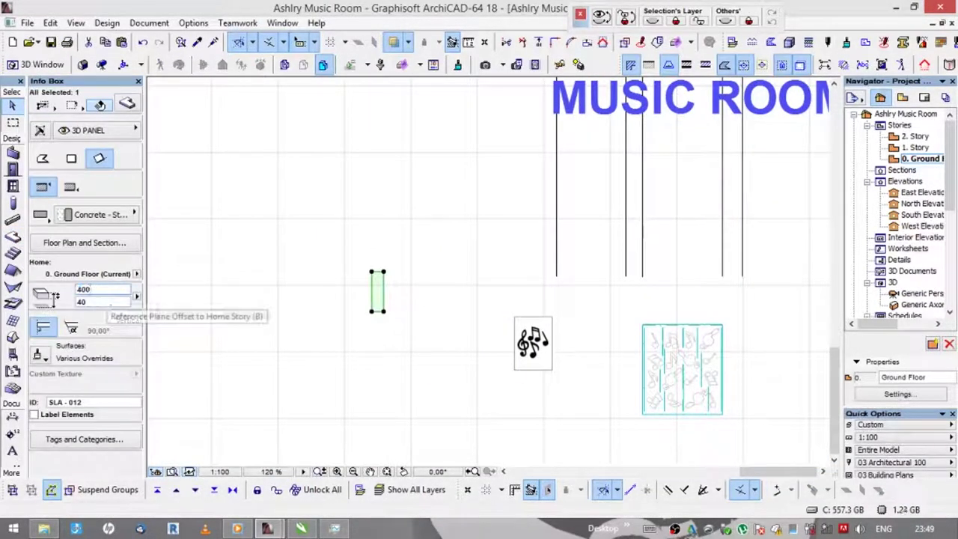
scroll(385, 313, "up", 5)
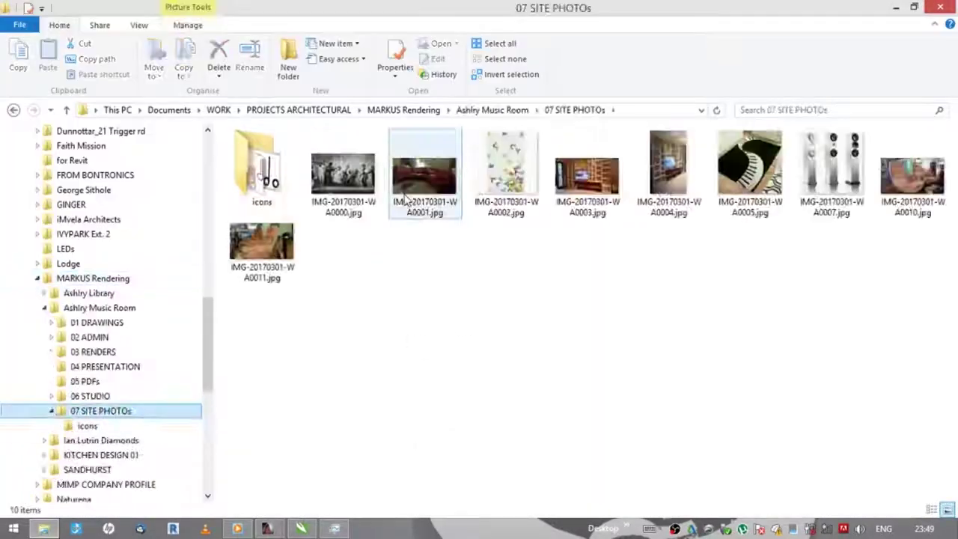
double_click(831, 172)
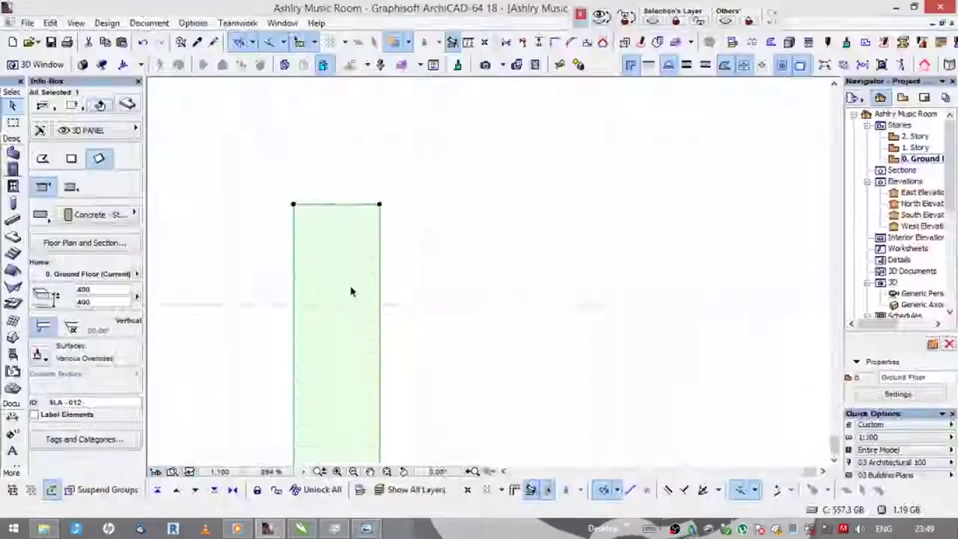
- Run a section line along the cabinet slab's centreline, stretch both ends beyond the slab, and open the section
left_click(395, 376)
left_click(401, 261)
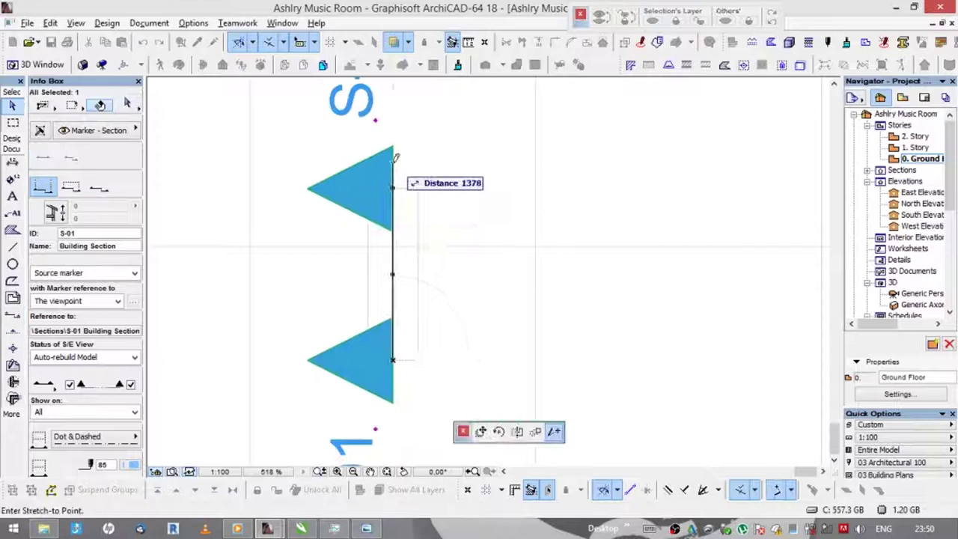
left_click(445, 336)
left_click(392, 314)
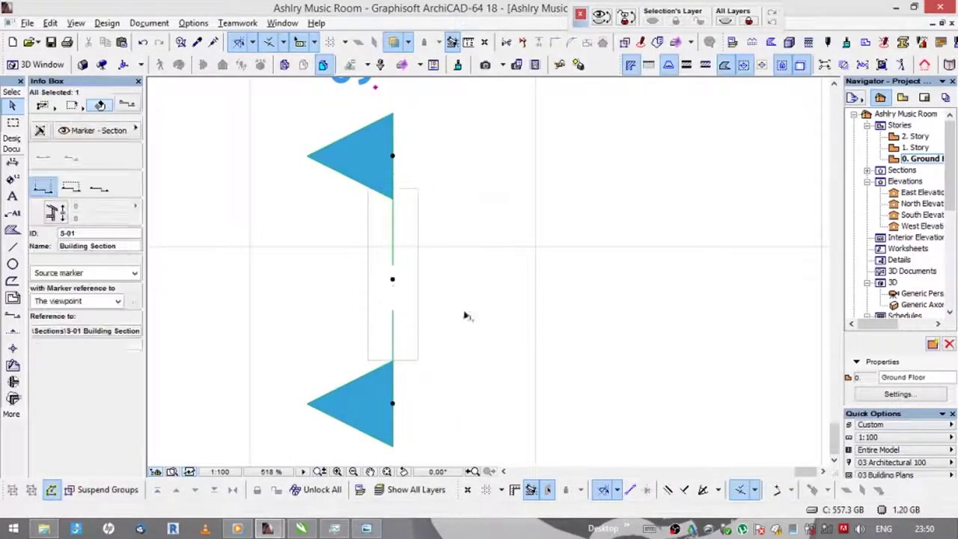
left_click(300, 329)
left_click(192, 397)
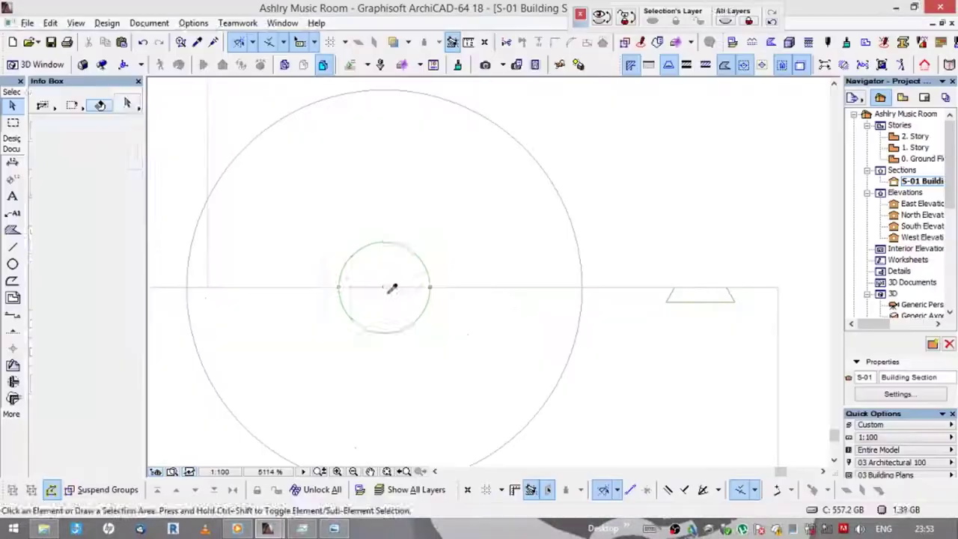
- Build the speaker cone profile from a shallow central arc and side arcs stretched to the edge of the large circle
left_click(385, 286)
left_click(385, 244)
left_click_drag(384, 243, 454, 309)
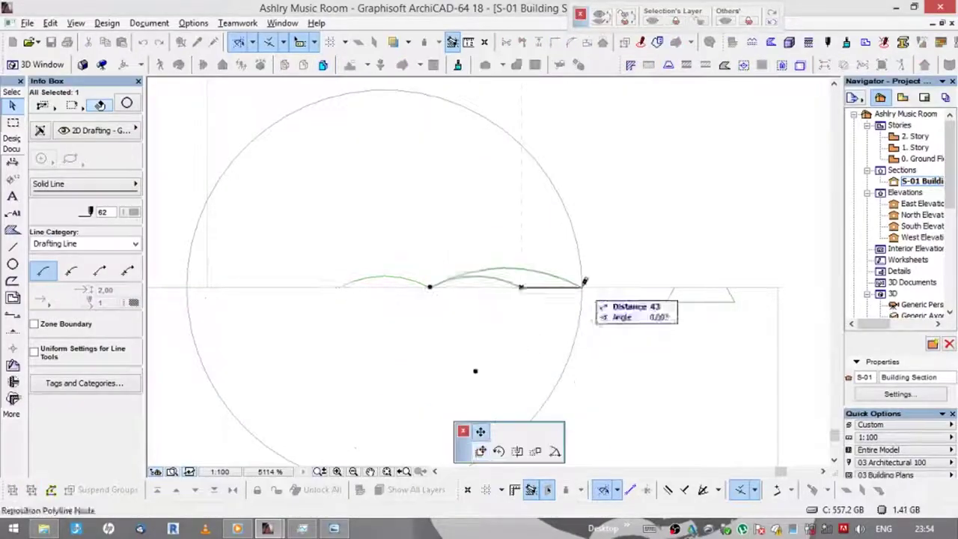
left_click(582, 287)
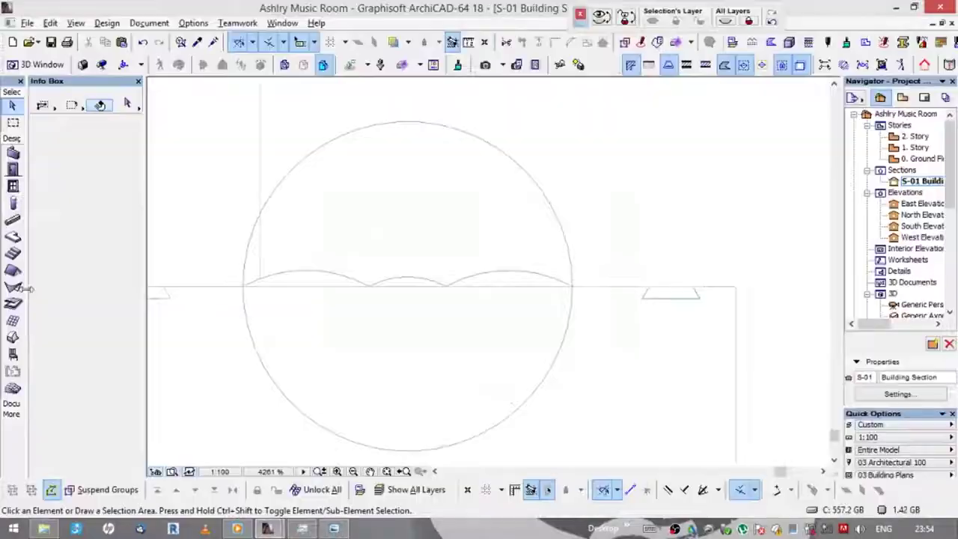
- Select the three profile arcs and move them slightly above the cabinet face line
key("ctrl+a")
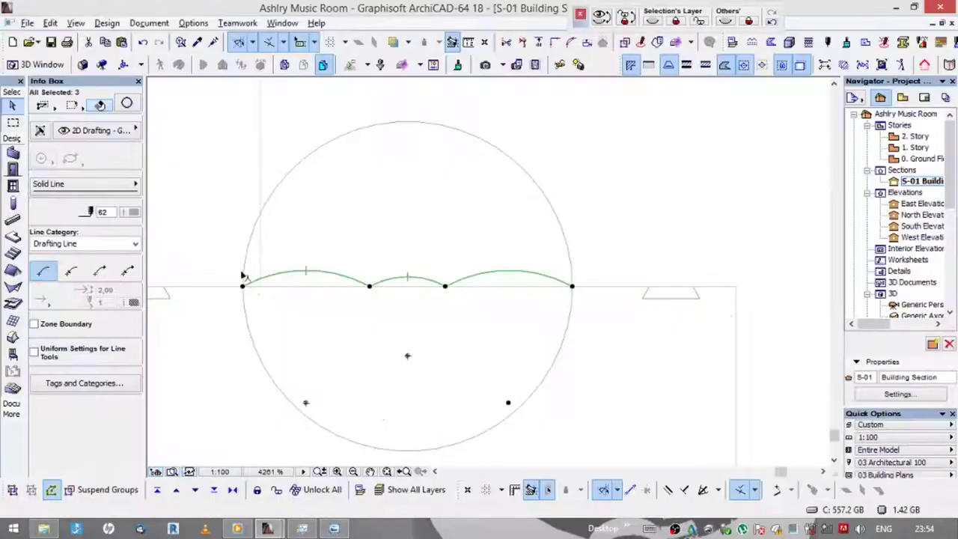
scroll(420, 260, "up", 5)
key("ctrl+d")
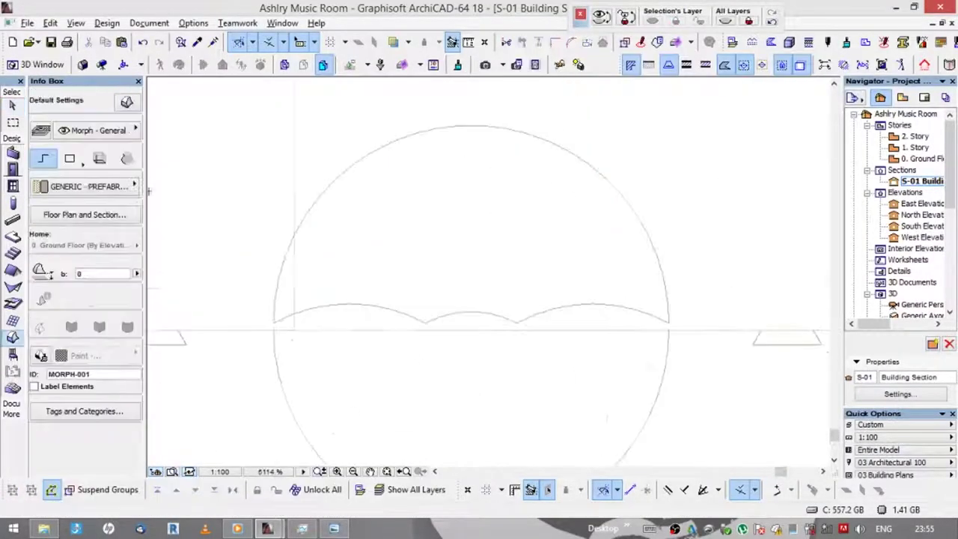
- Trace half of the arc profile with rounded transitions as a revolved morph around the cone's vertical centre axis
left_click(273, 323)
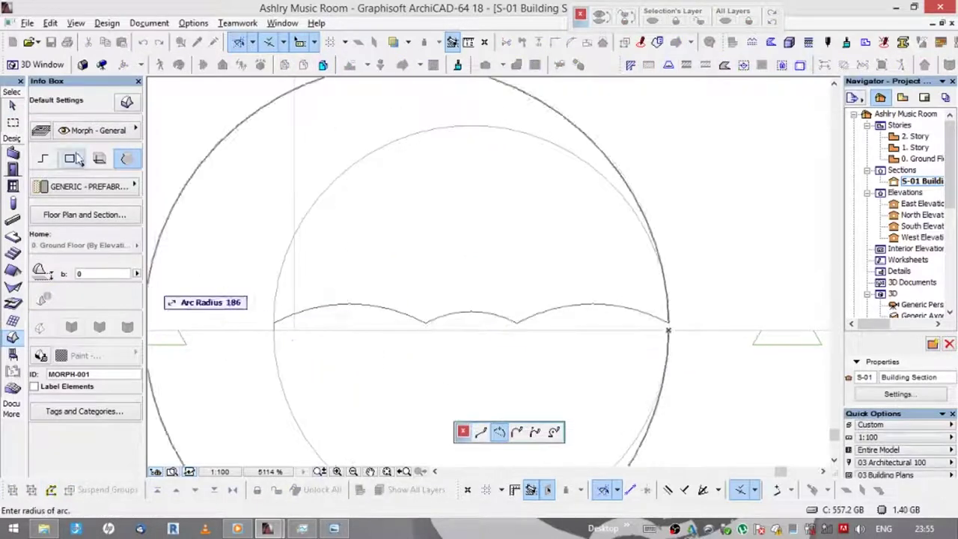
key("Escape")
left_click(470, 311)
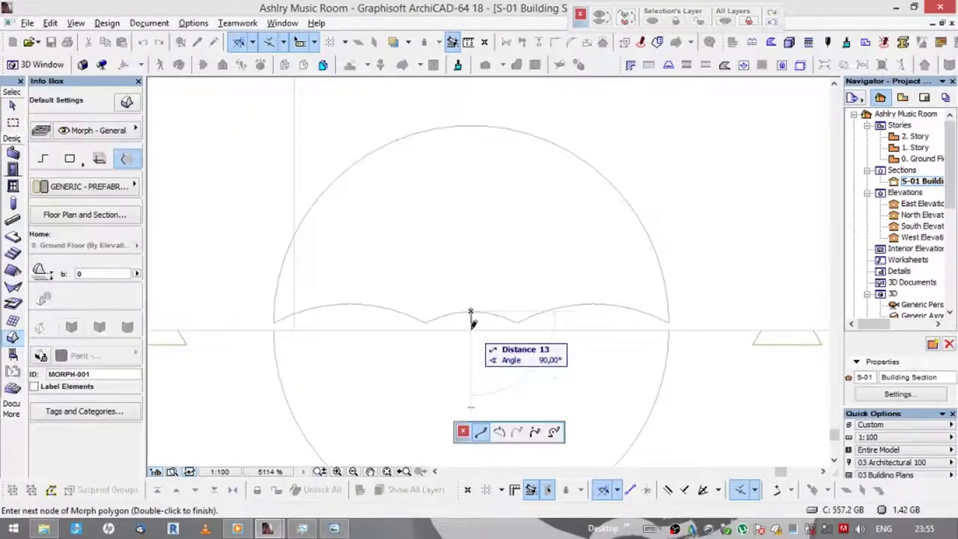
left_click(470, 296)
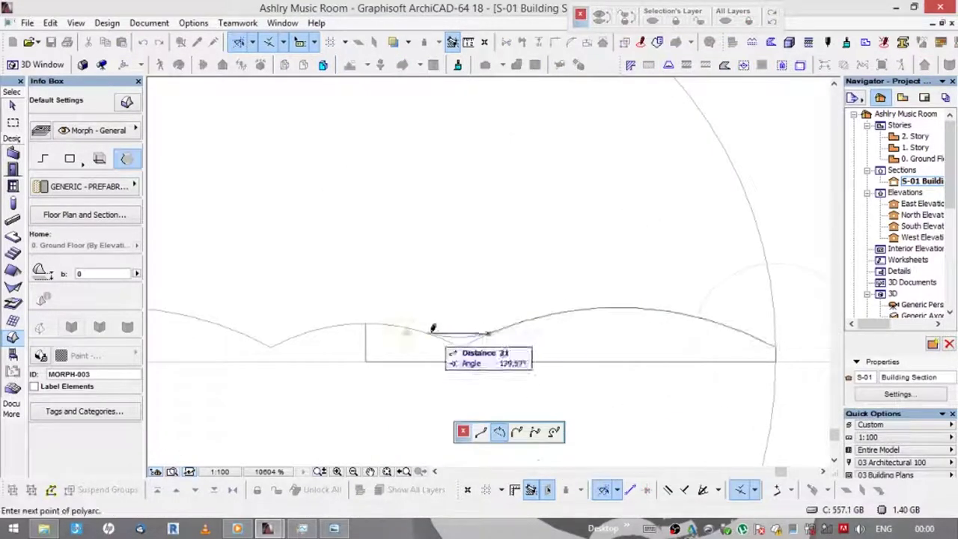
left_click(304, 232)
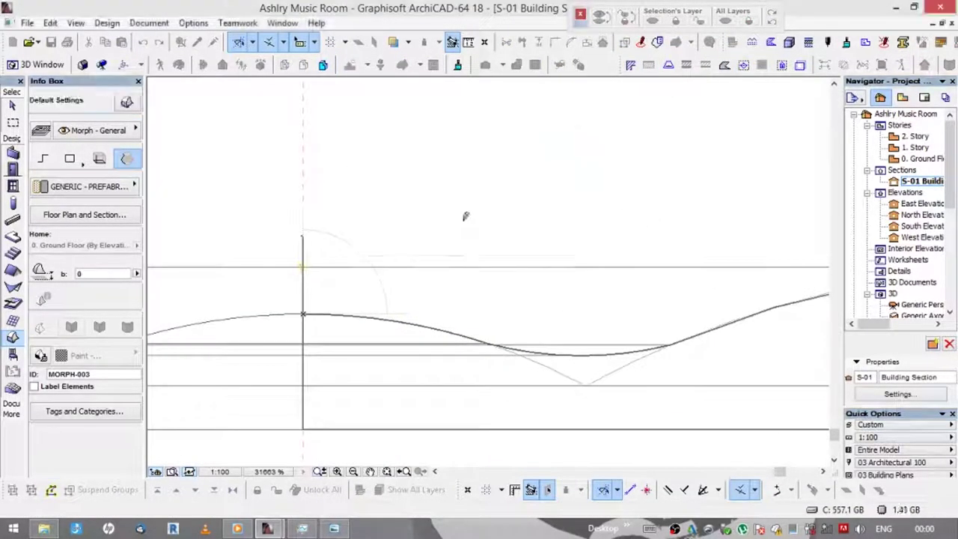
- Select the revolved speaker cone in 3D, try several surface overrides, and give it a dark paint finish
key("F3")
left_click(521, 317)
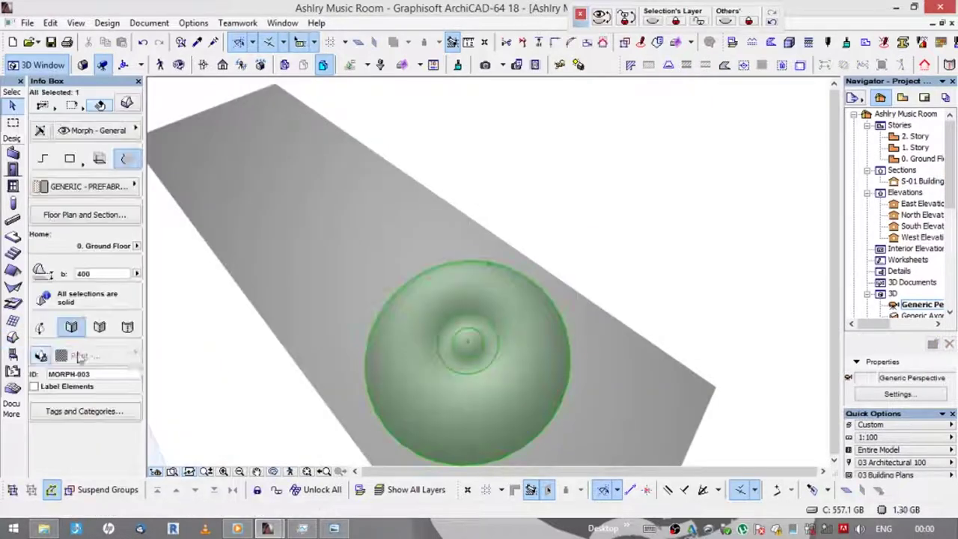
left_click(119, 356)
left_click(337, 274)
left_click(122, 357)
left_click(334, 240)
left_click(120, 356)
left_click(329, 342)
left_click(114, 358)
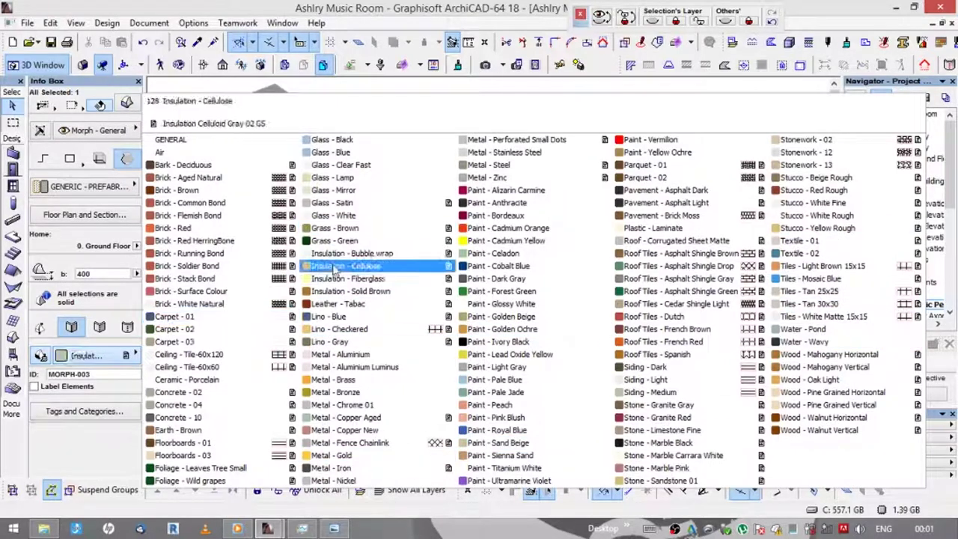
left_click(335, 274)
- Copy the speaker cone along the cabinet's centreline, and duplicate the cabinet with both cones beside the original
key("F2")
left_click(415, 327)
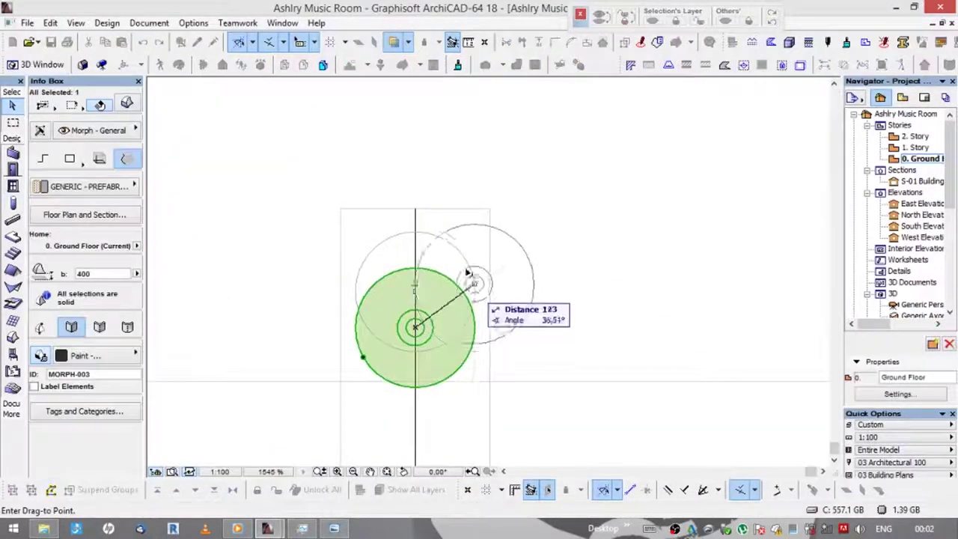
left_click(467, 271)
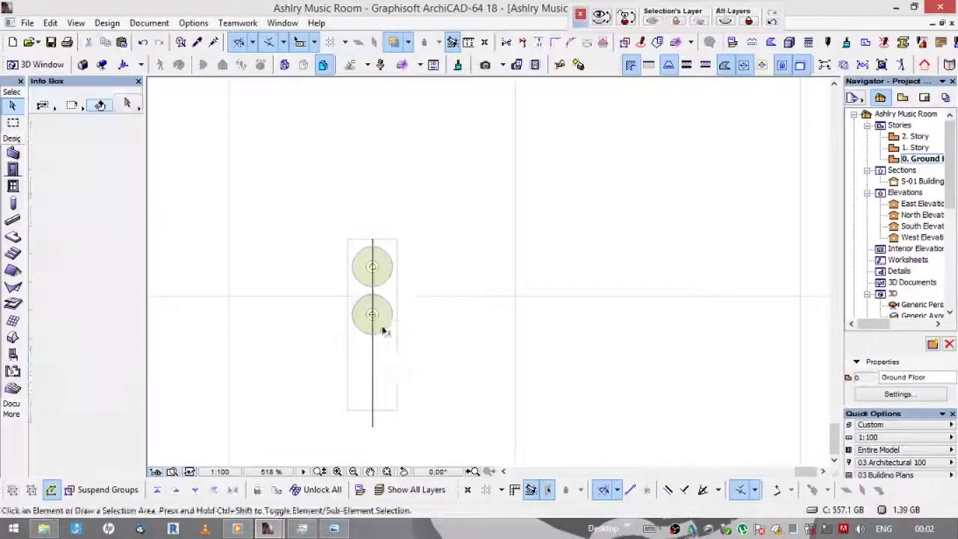
left_click_drag(383, 331, 465, 332, "ctrl")
key("F3")
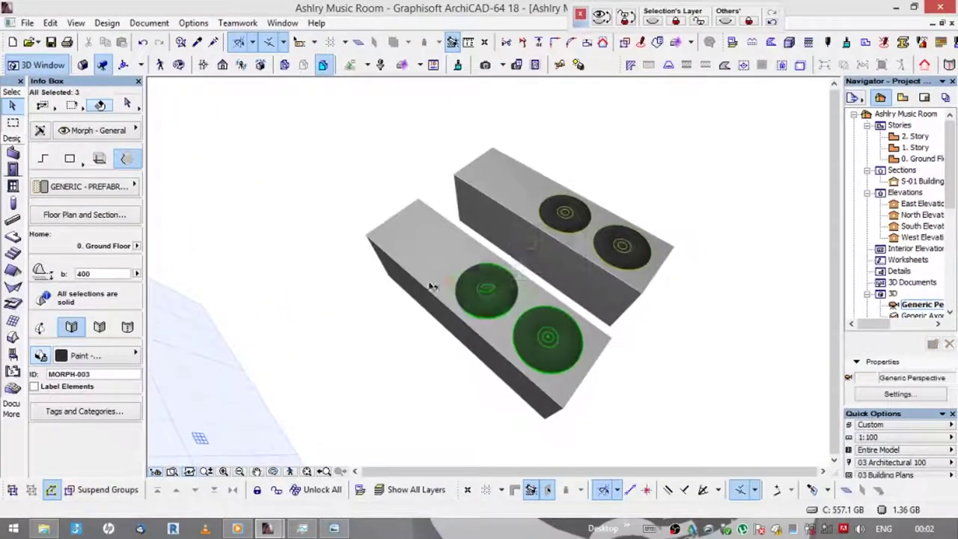
- Convert one cabinet slab to a morph and rotate it together with its two cones to stand upright
right_click(432, 287)
key("Escape")
key("ctrl+e")
left_click(618, 444)
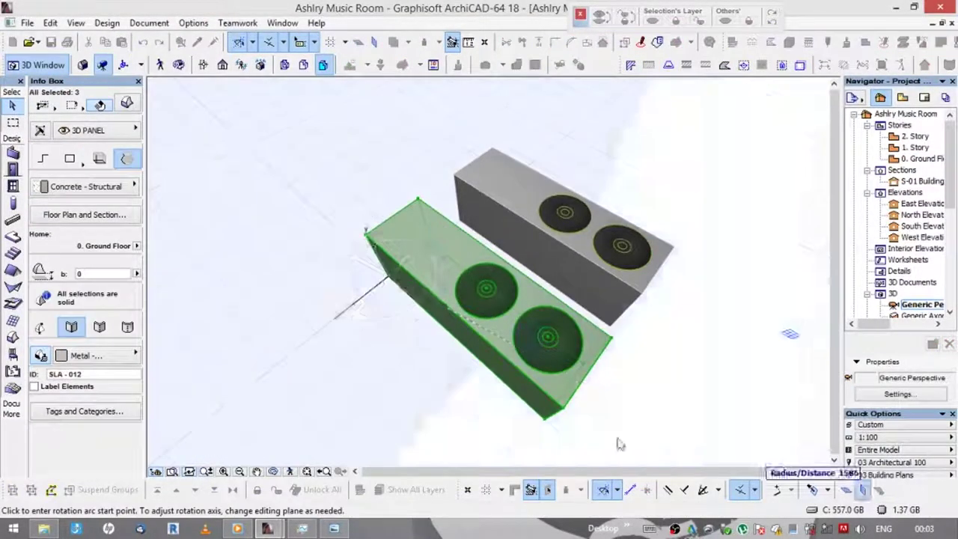
left_click(407, 267)
left_click(368, 241)
- Save the upright speaker cabinet and its cones as the library object SPEAKER
left_click(27, 22)
left_click(45, 255)
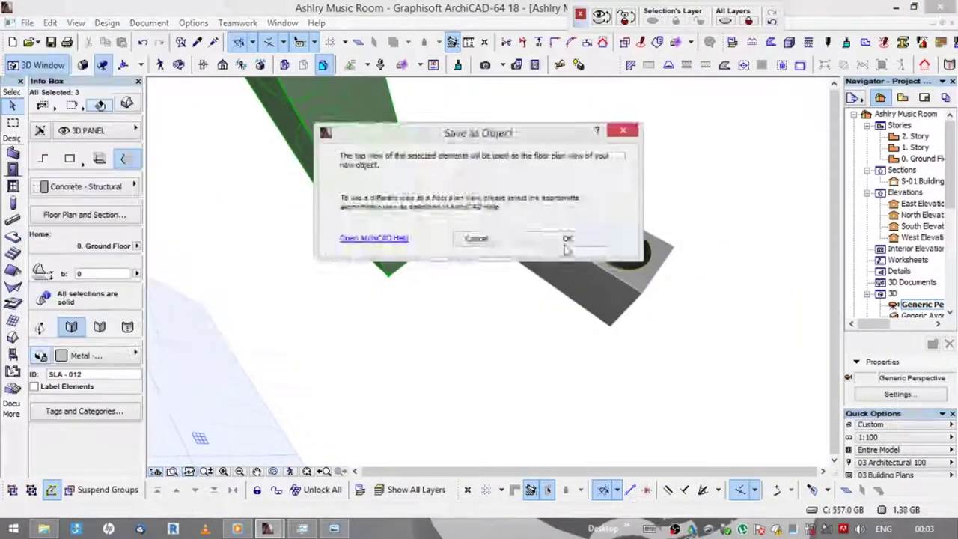
left_click(567, 246)
left_click(610, 332)
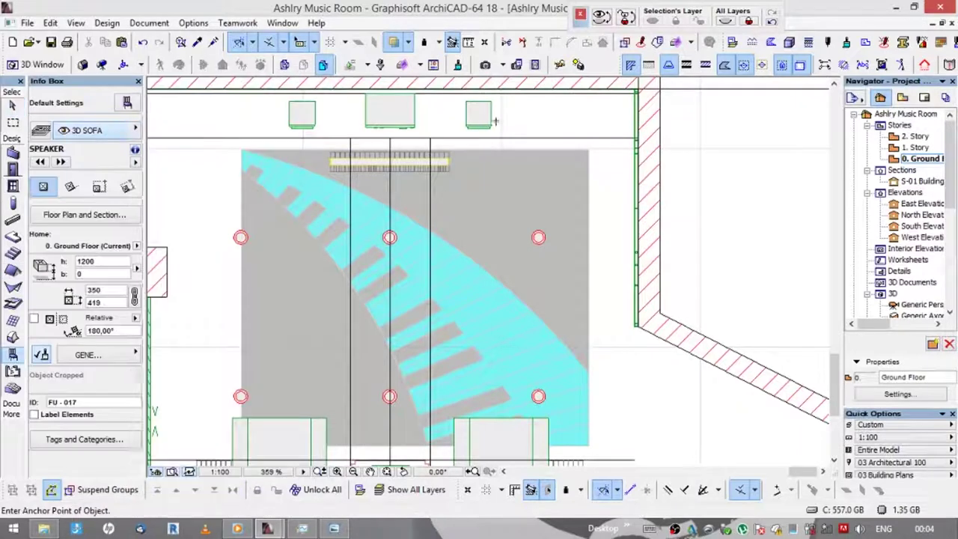
- Load the SPEAKER object on the 3D FURNITURE layer with base height 0 and angle 0°, and place it angled beside the rug
key("ctrl+t")
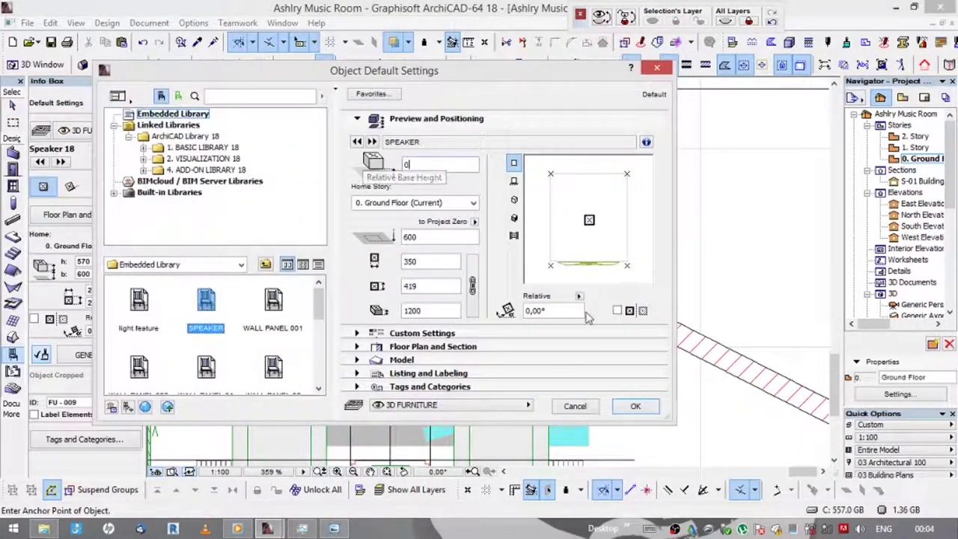
key("Return")
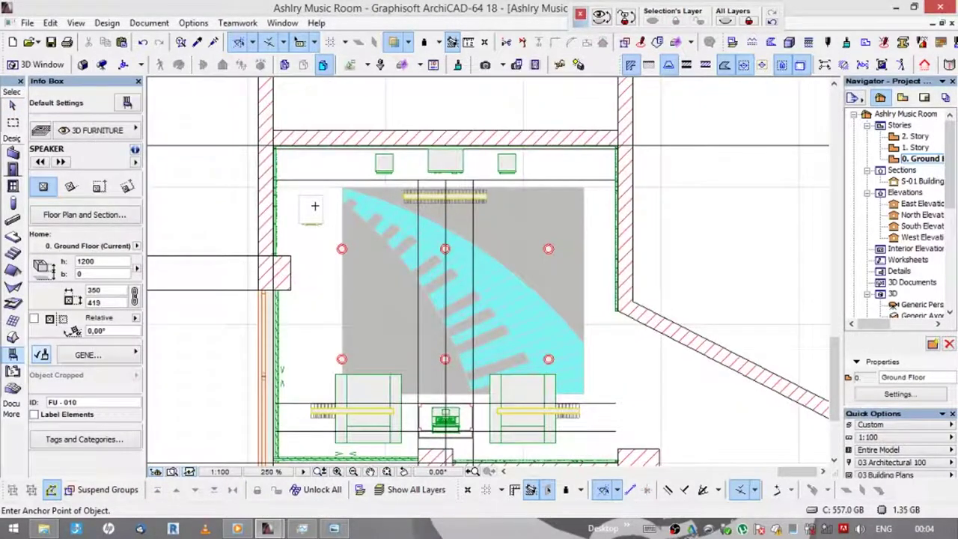
left_click(314, 205)
left_click(329, 247)
left_click(355, 333)
- Place cameras in the room's corners looking diagonally across the room, with camera and target heights of 1700
key("F3")
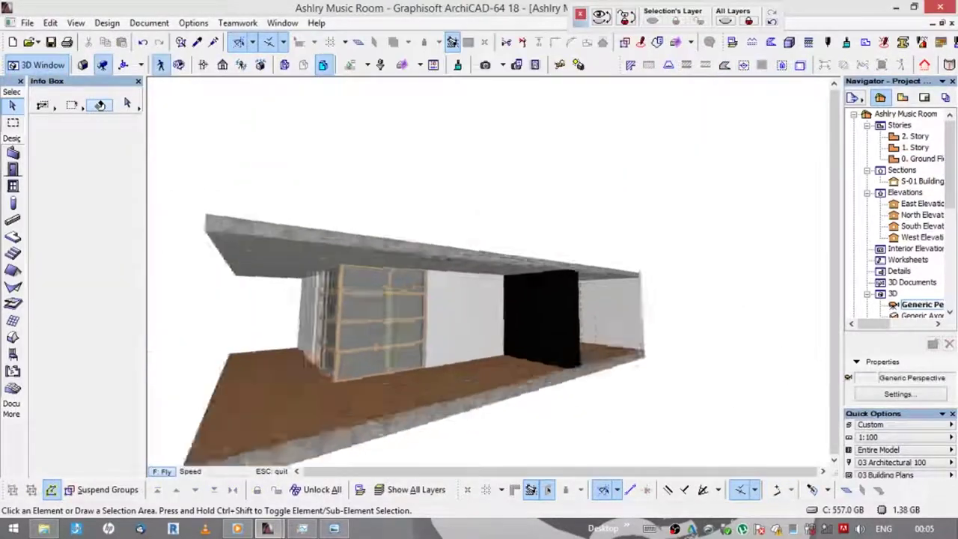
key("ctrl+shift+F3")
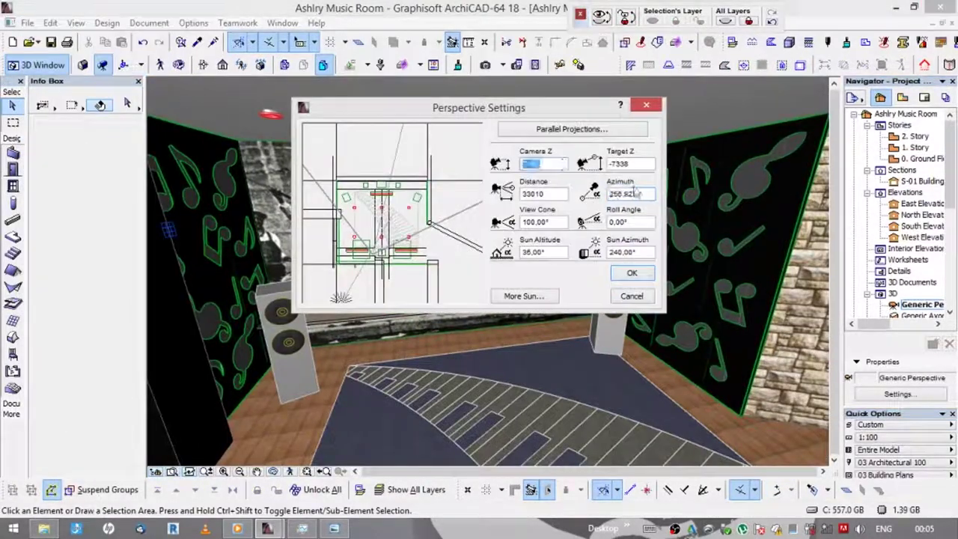
key("Escape")
key("F2")
left_click(677, 422)
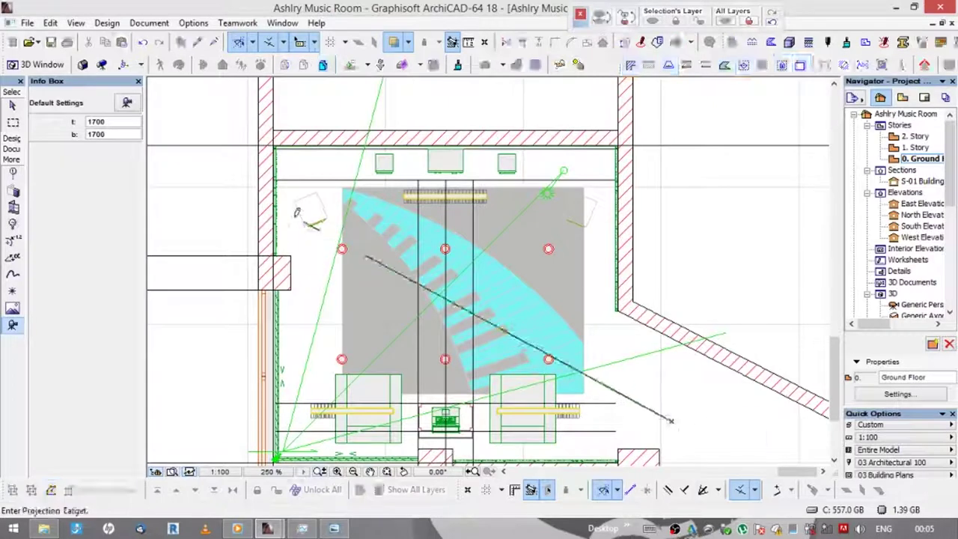
left_click(284, 153)
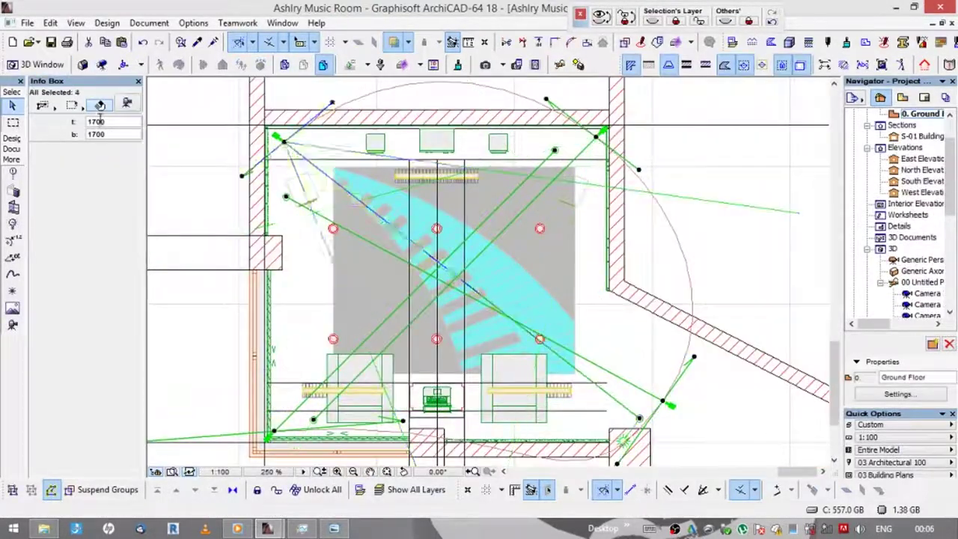
- Inspect the selected cameras' settings and display the room in 3D from the first camera
left_click(99, 106)
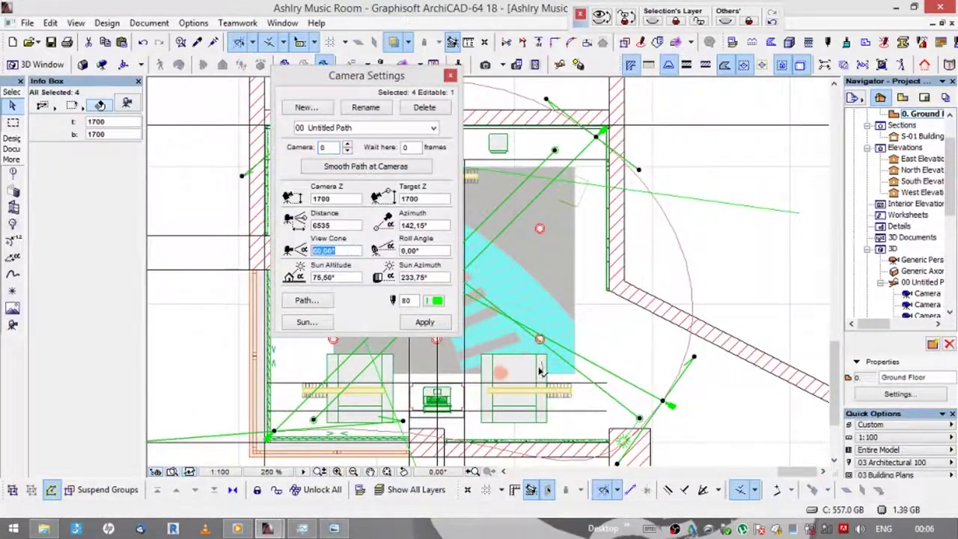
left_click(449, 75)
key("shift+F3")
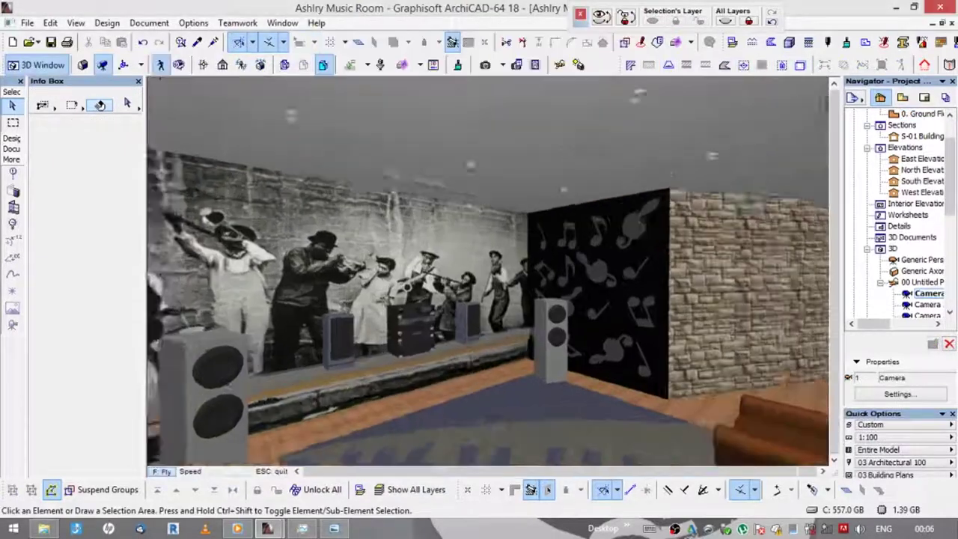
key("Escape")
- Configure photorendering with the CineRender by MAXON engine and detailed settings, and set the illuminating surfaces' light intensity to 200
left_click(775, 222)
left_click(770, 312)
left_click(798, 243)
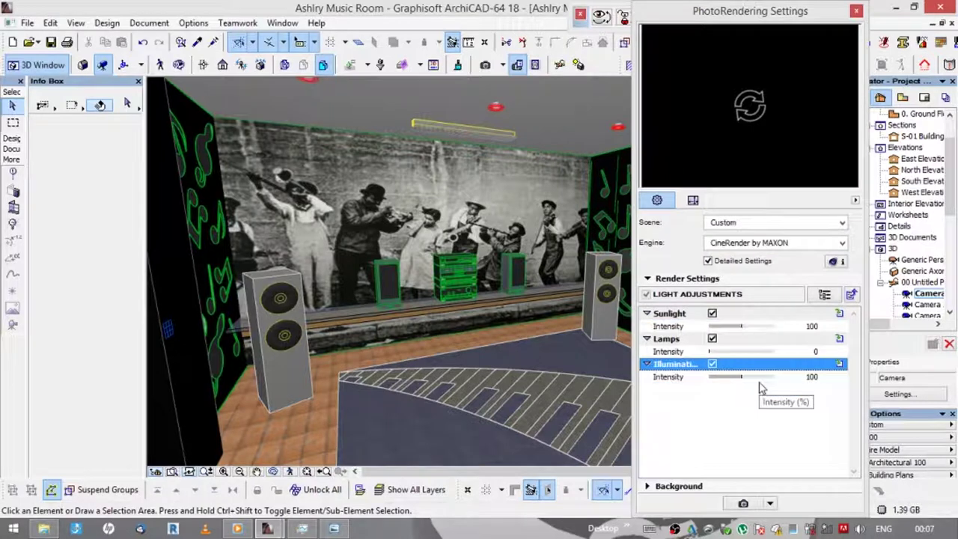
type("200")
key("Return")
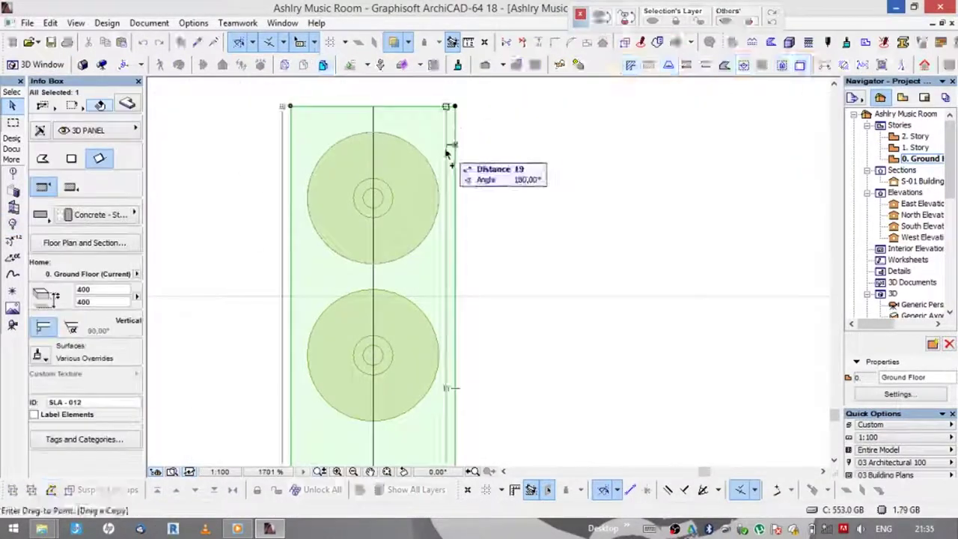
- Shape a copy of the speaker cabinet slab into an inset front panel with rounded corners, enclosing both cones
left_click(450, 149)
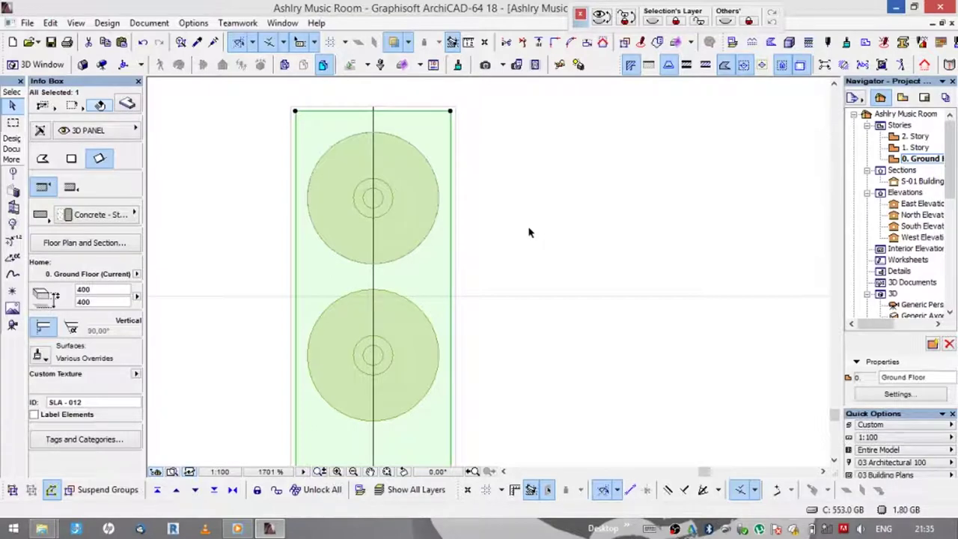
left_click(450, 110)
left_click(494, 449)
key("Return")
scroll(462, 397, "down", 3)
left_click(462, 397)
scroll(438, 300, "up", 3)
left_click(456, 413)
key("Escape")
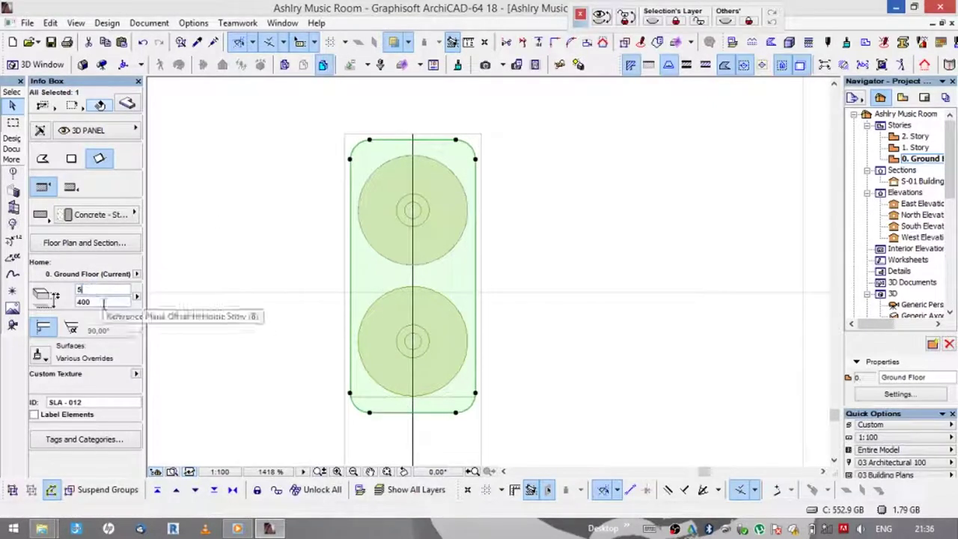
- Set the rounded front panel's thickness to 2 and lower it in the building section onto the cabinet face
scroll(440, 176, "down", 3)
key("m")
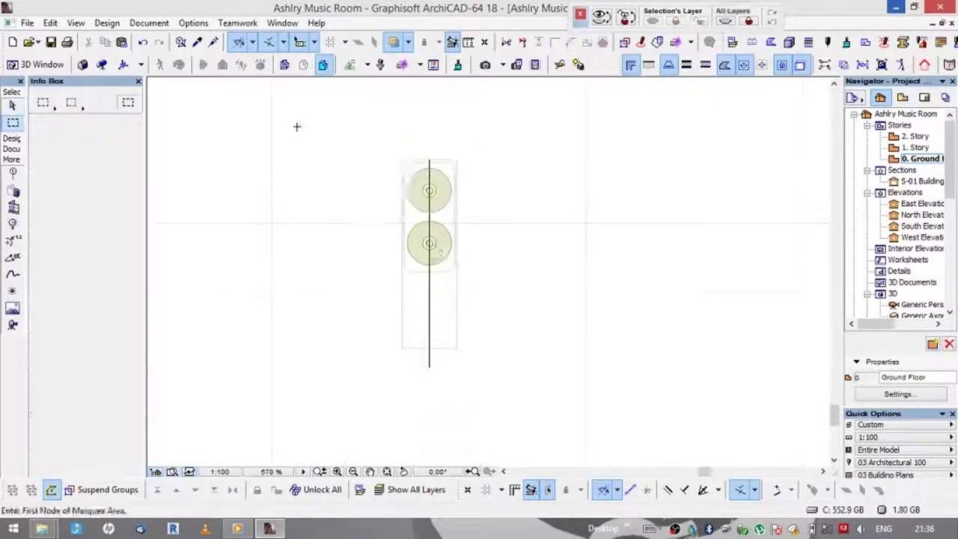
key("F5")
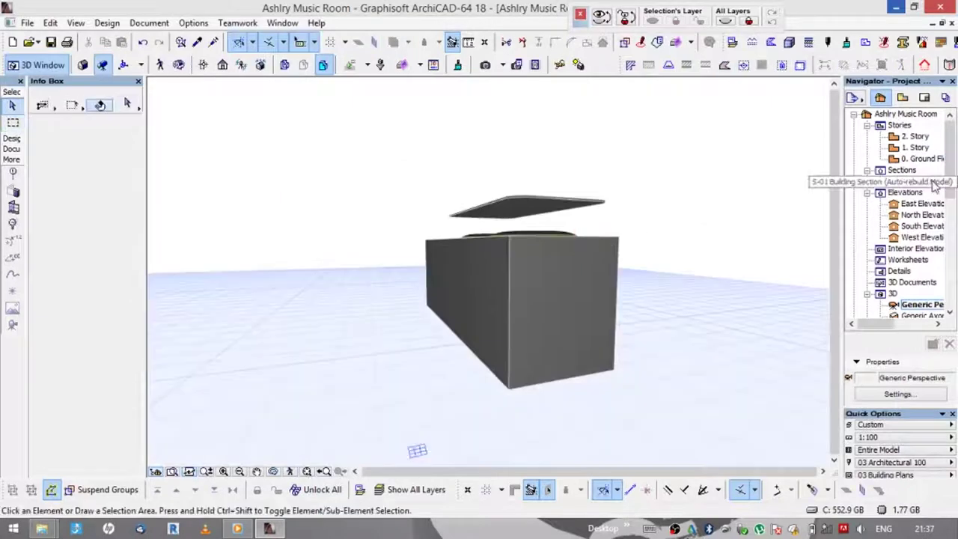
double_click(917, 181)
scroll(599, 434, "up", 5)
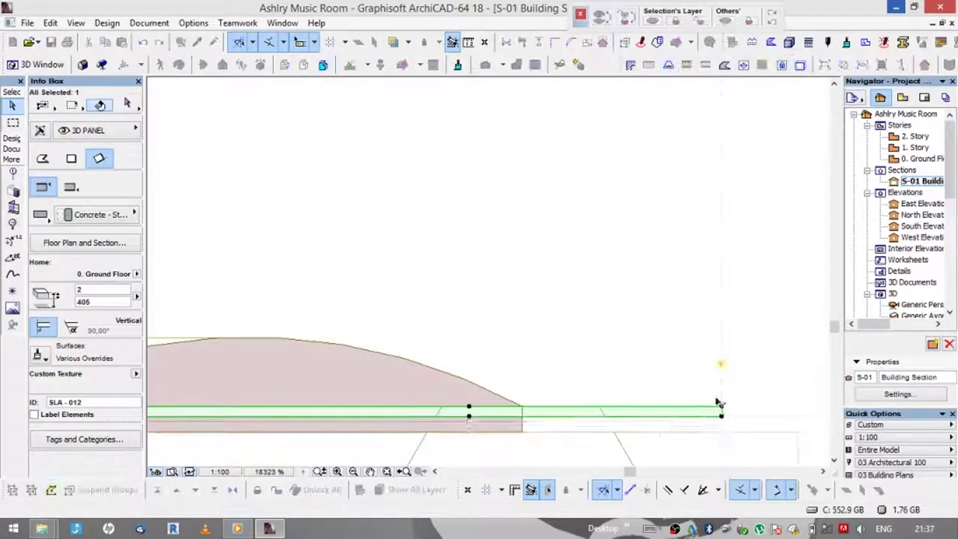
left_click(705, 366)
left_click(333, 272)
- Override the speaker cabinet slab's surfaces with black in the 3D view
key("F5")
left_click(516, 186)
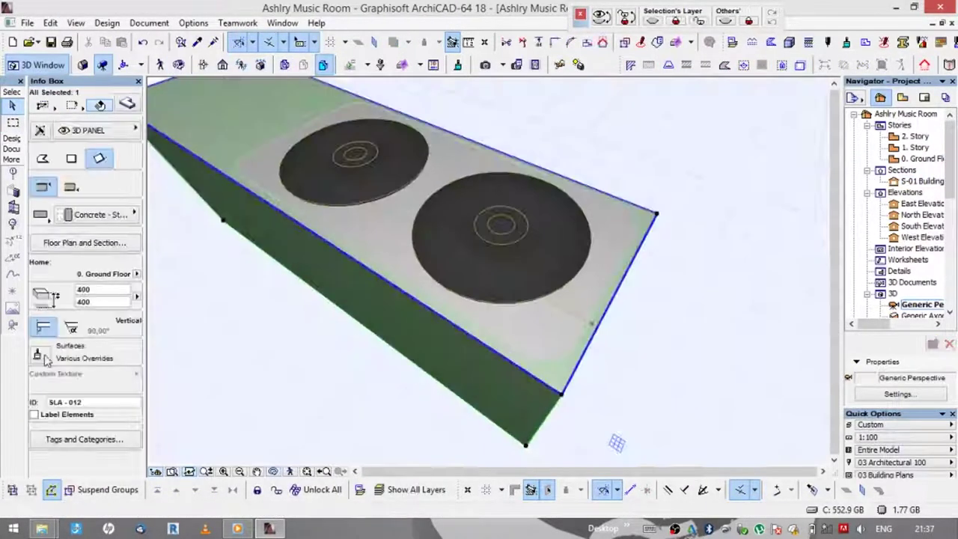
middle_click_drag(553, 274, 552, 331, "shift")
- Place a round column 35 in diameter at the front panel's upper corner in the floor plan
key("F2")
left_click(364, 125)
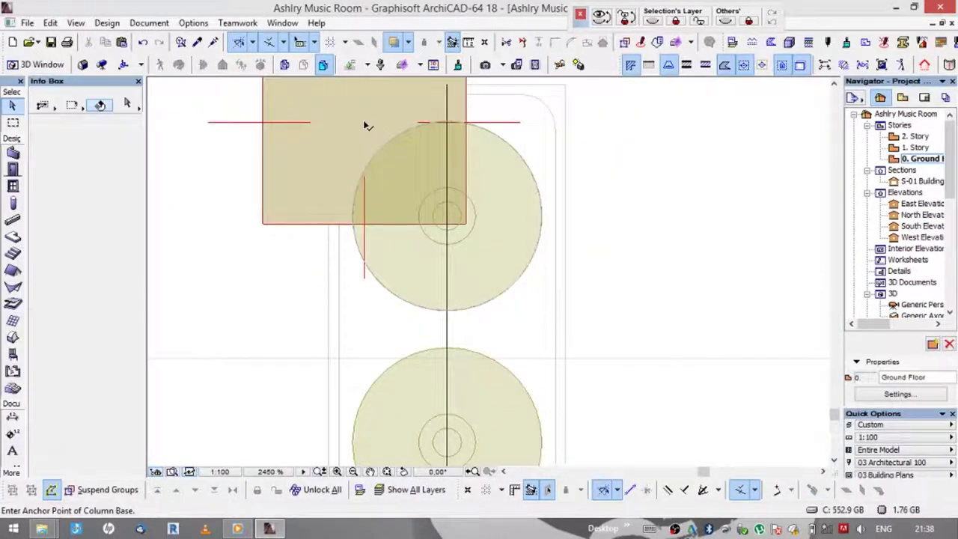
left_click(364, 122)
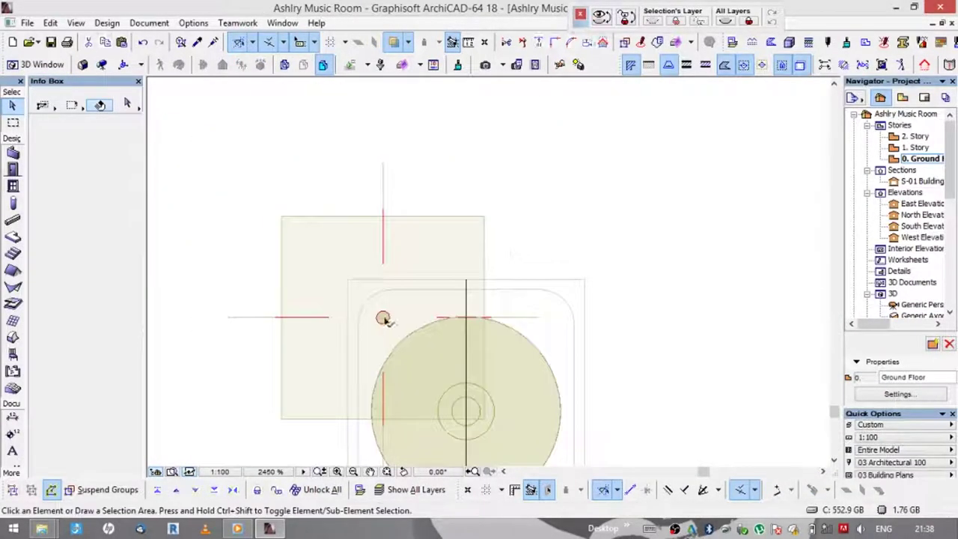
left_click(382, 318)
- Set the corner column's height to 50 with its base at 400
double_click(917, 181)
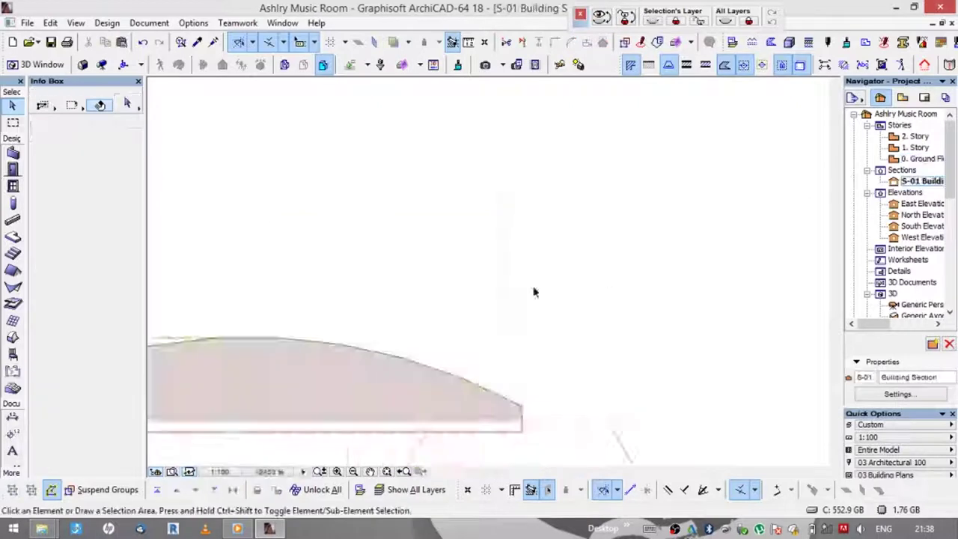
double_click(921, 305)
left_click(565, 327)
key("Escape")
left_click(573, 320)
key("Escape")
key("ctrl+t")
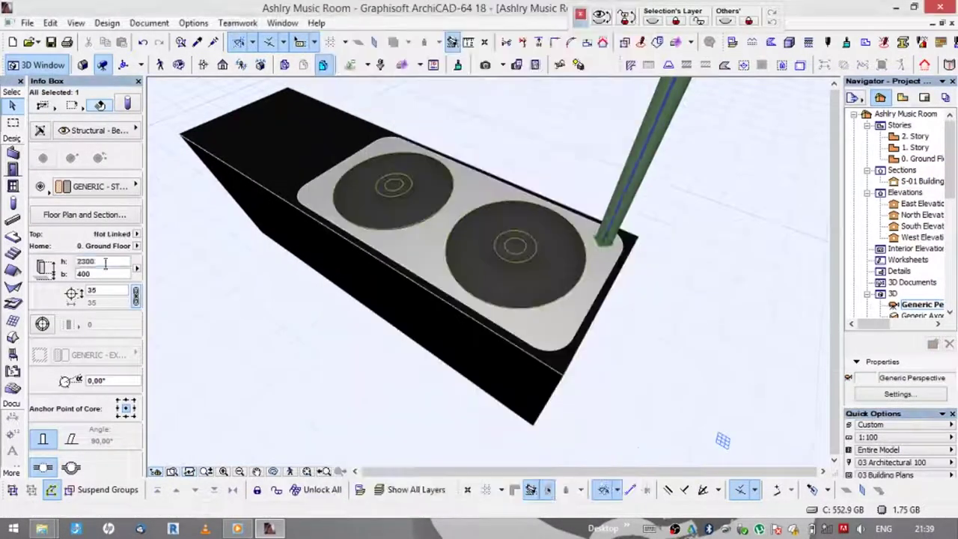
scroll(475, 231, "up", 3)
left_click(579, 287)
key("Escape")
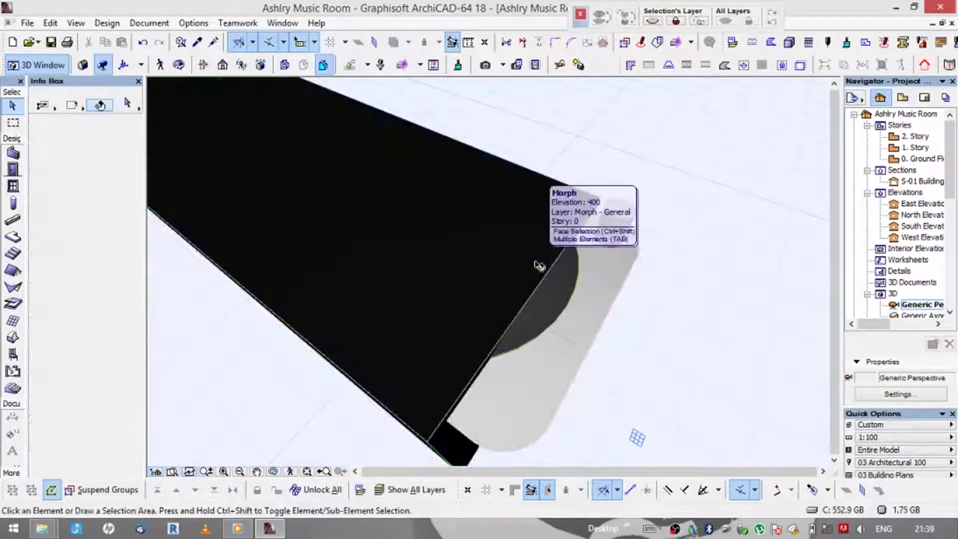
- Override the corner column's surface with black paint
left_click(616, 221)
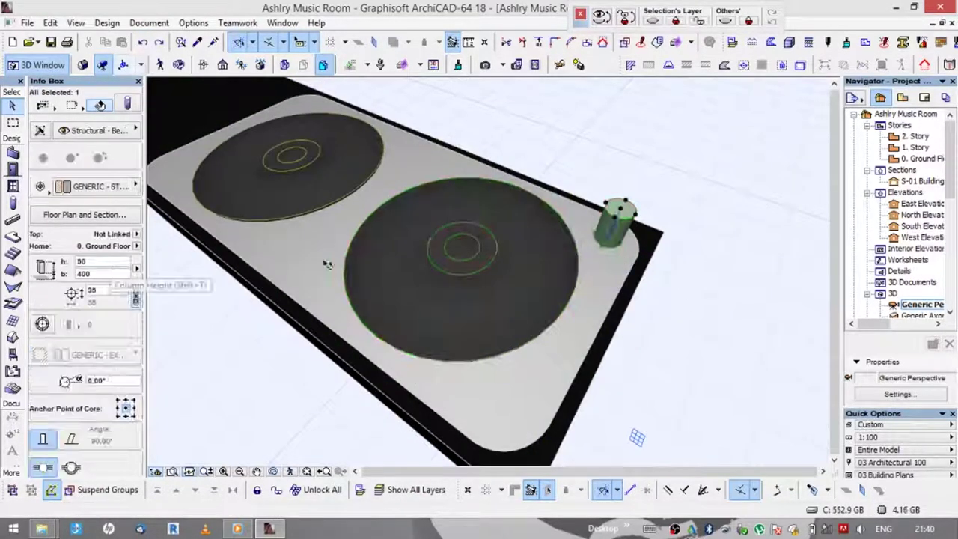
left_click(126, 355)
left_click(485, 340)
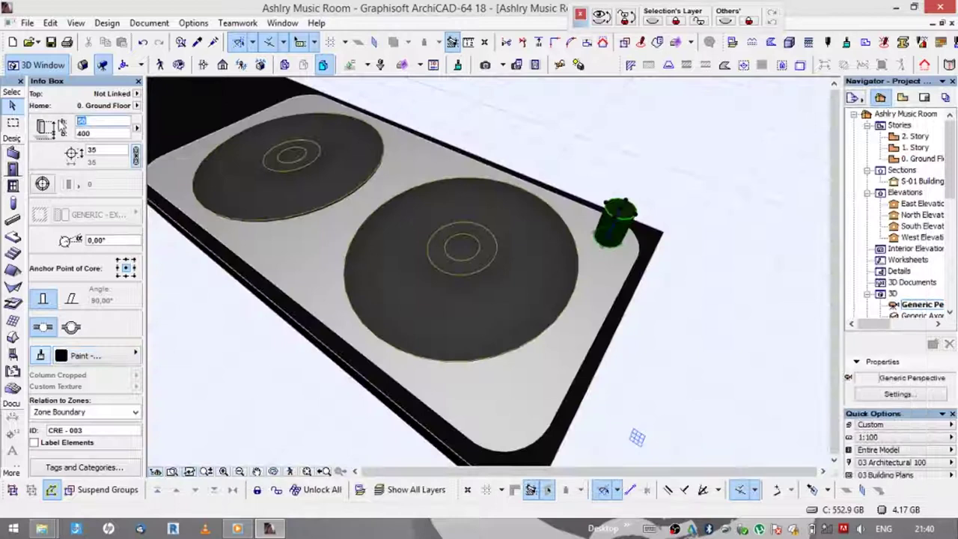
- Draw a narrow vertical metal slat, 2 thick at elevation 402, along the cabinet's centreline below the front panel
key("F2")
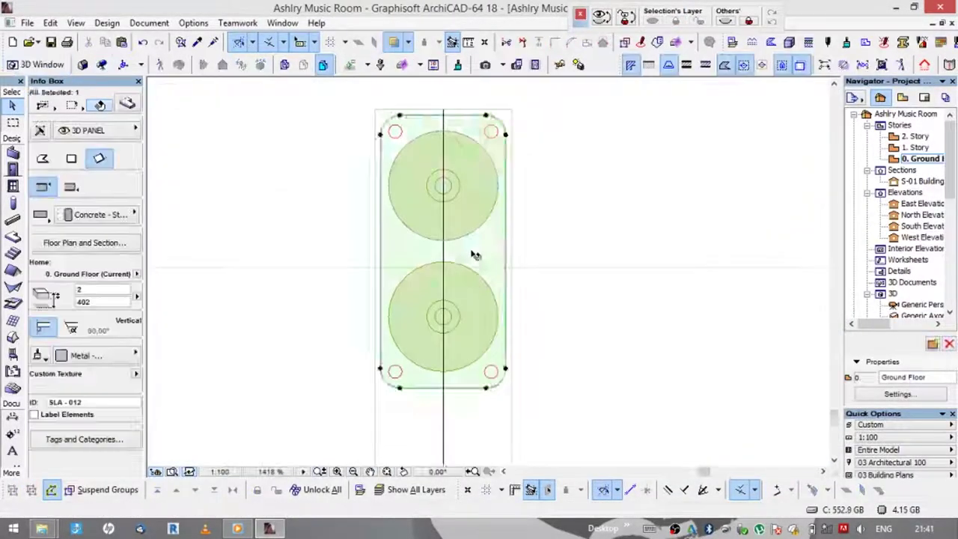
left_click(473, 212)
scroll(507, 299, "up", 2)
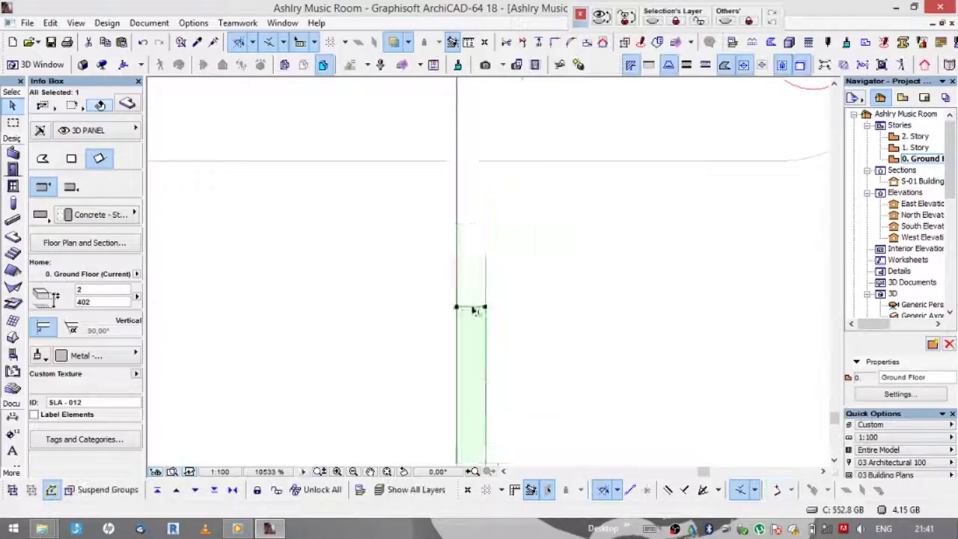
scroll(515, 303, "up", 3)
- Multiply the slat at even spacing across the lower cabinet, and check the row in 3D
key("ctrl+u")
left_click(489, 325)
left_click(494, 359)
left_click(592, 380)
left_click(494, 396)
key("F3")
key("F2")
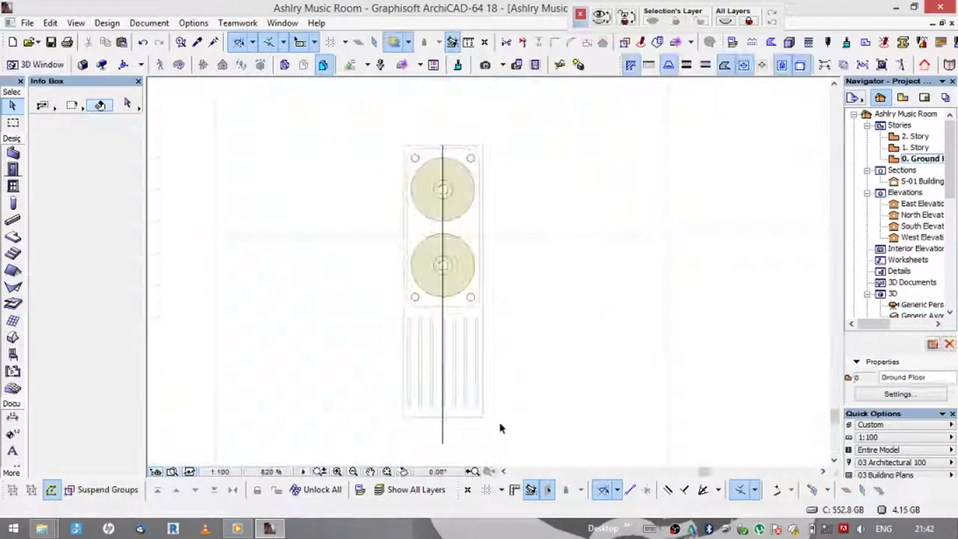
- Duplicate the detailed speaker beside the original and convert the copy's parts to morphs
right_click(498, 412)
left_click(579, 272)
key("Return")
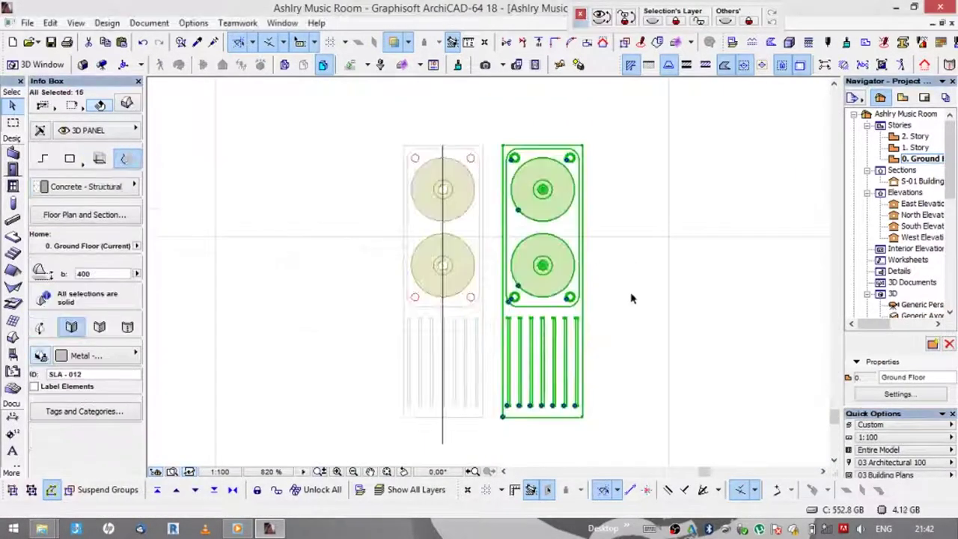
- Rotate the morph speaker copy to stand upright in the 3D view
key("F3")
right_click(580, 165)
key("Escape")
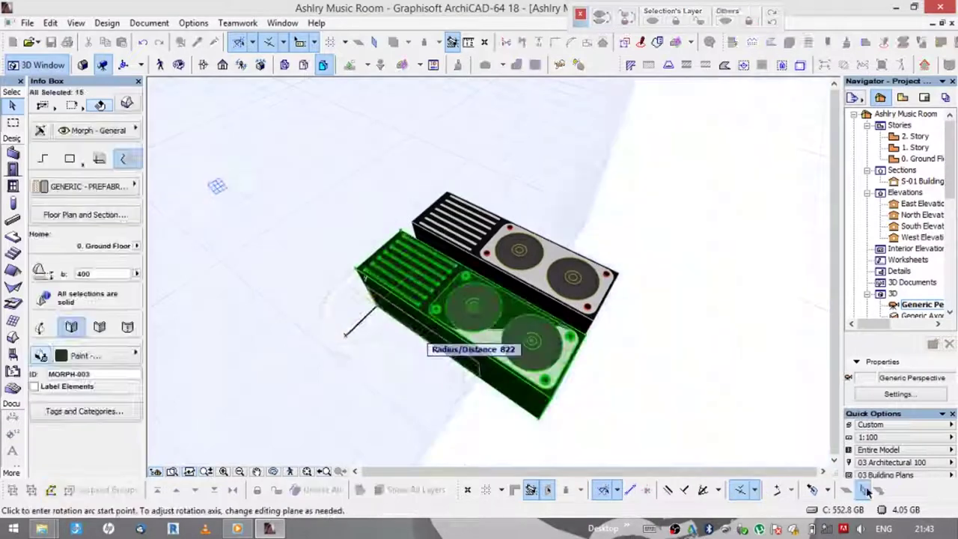
- Save the upright detailed speaker as a library object named SPEAKERS, using its top view for the floor plan
left_click(27, 23)
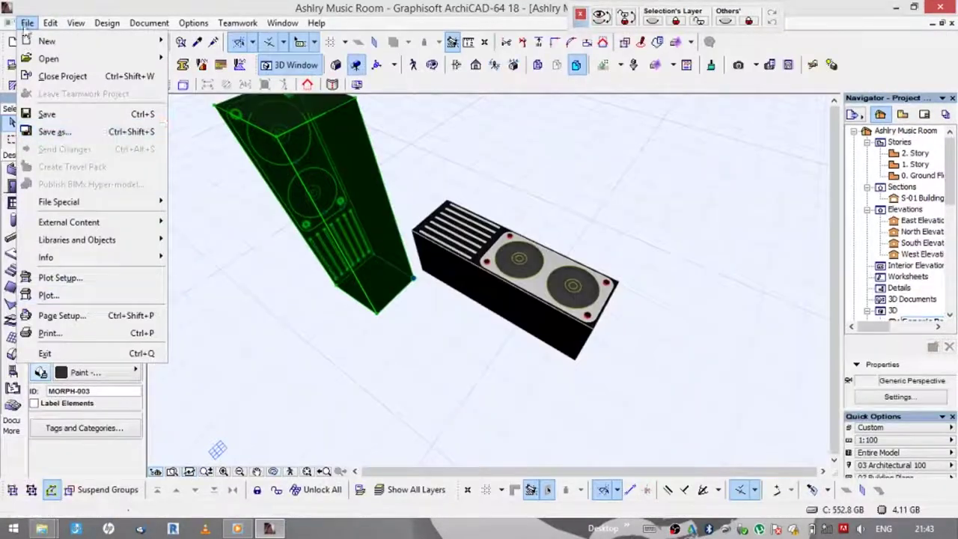
left_click(243, 341)
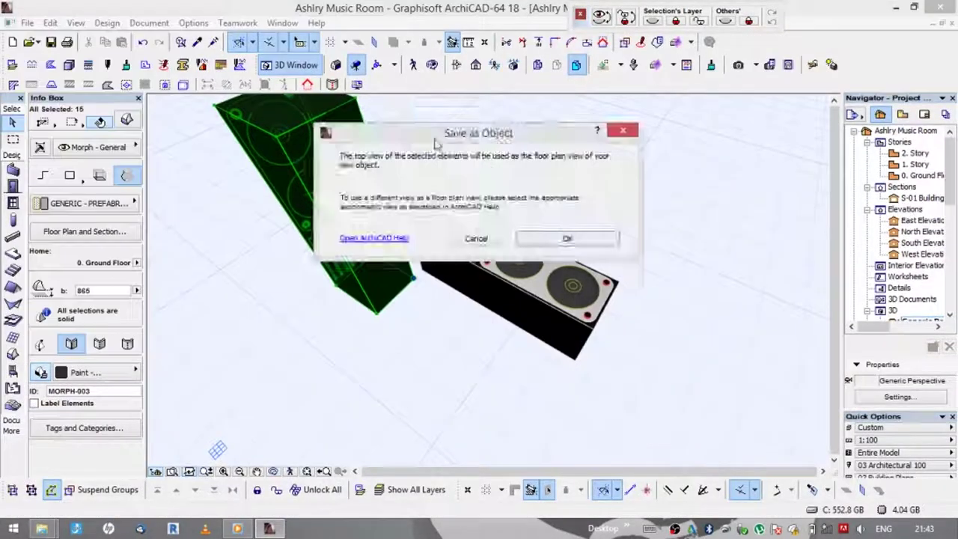
key("Return")
type("SPEAKERS")
key("Return")
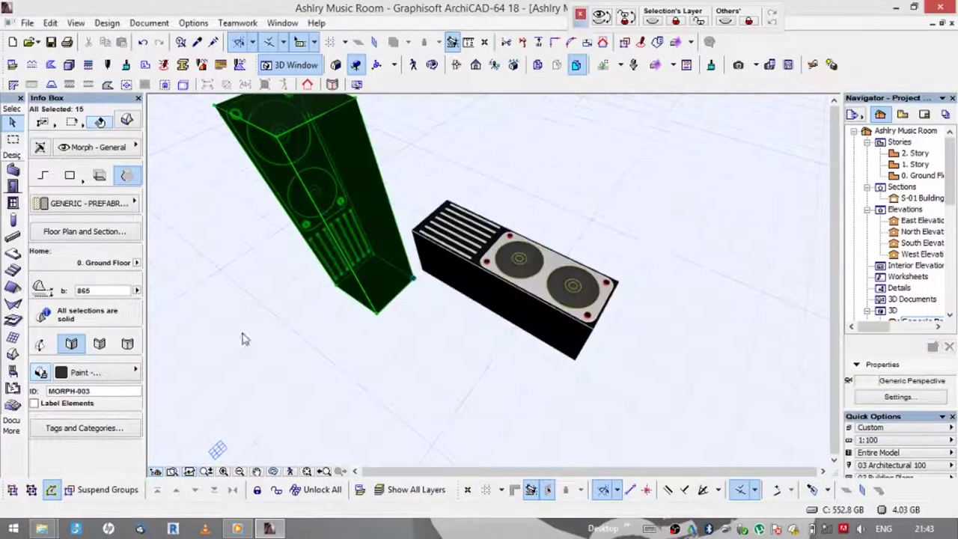
- Replace the two plain SPEAKER objects in the room with the new SPEAKERS object from the camera view
double_click(12, 371)
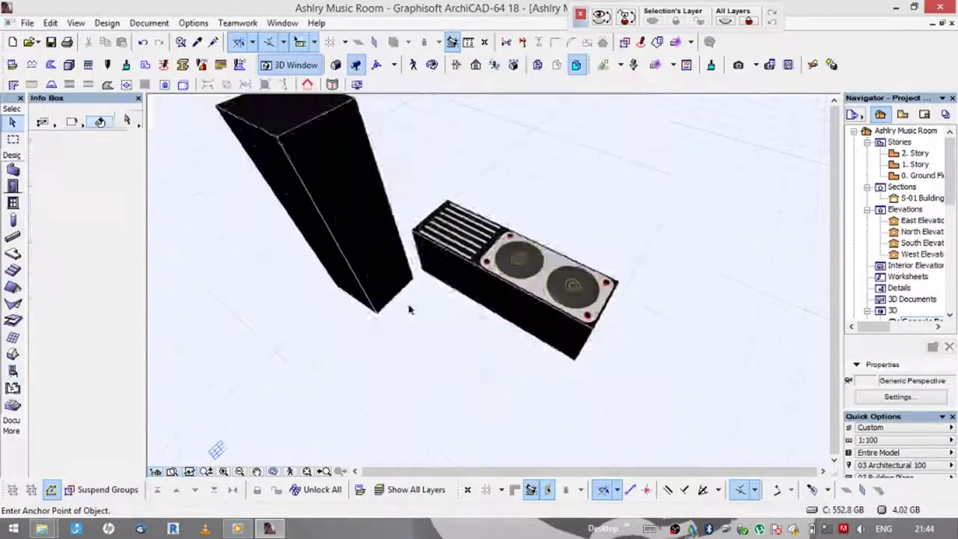
left_click(235, 171)
left_click(27, 23)
left_click(124, 256)
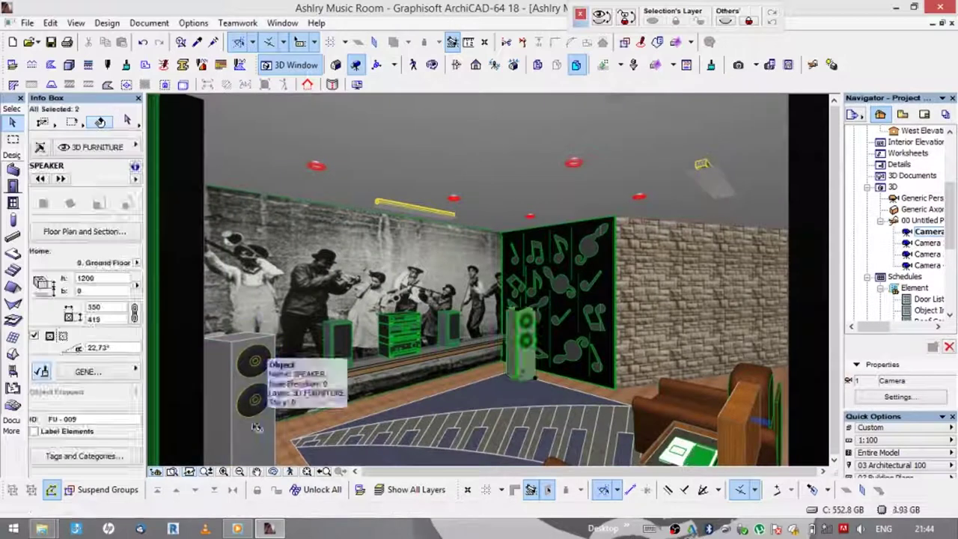
double_click(256, 426)
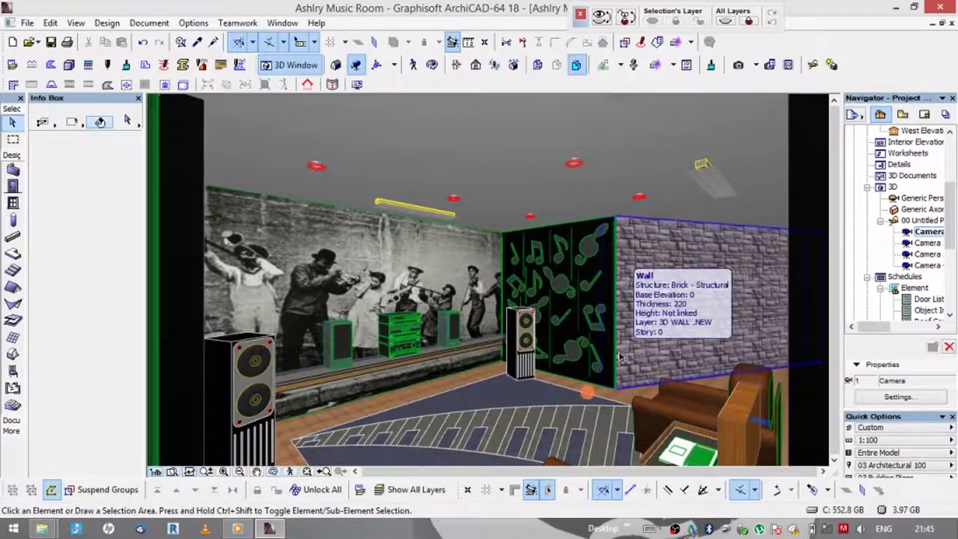
- Resize the two Speaker 18 objects on the stage shelf to height 200 and width 100
left_click(338, 346)
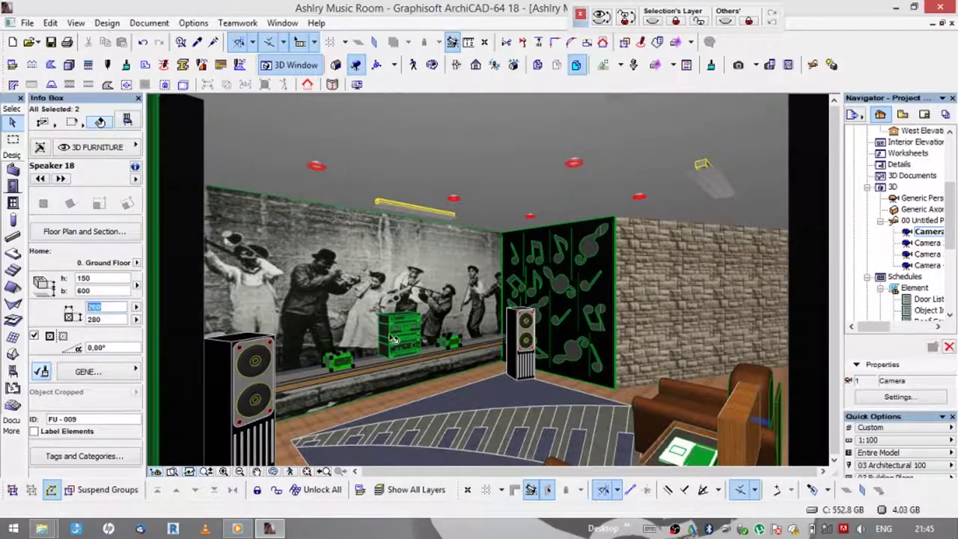
scroll(392, 338, "up", 5)
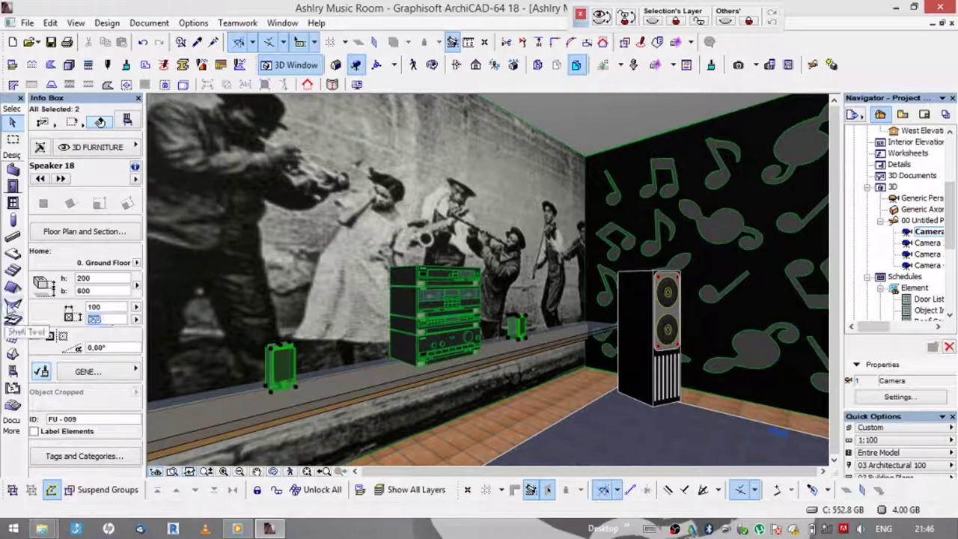
key("Escape")
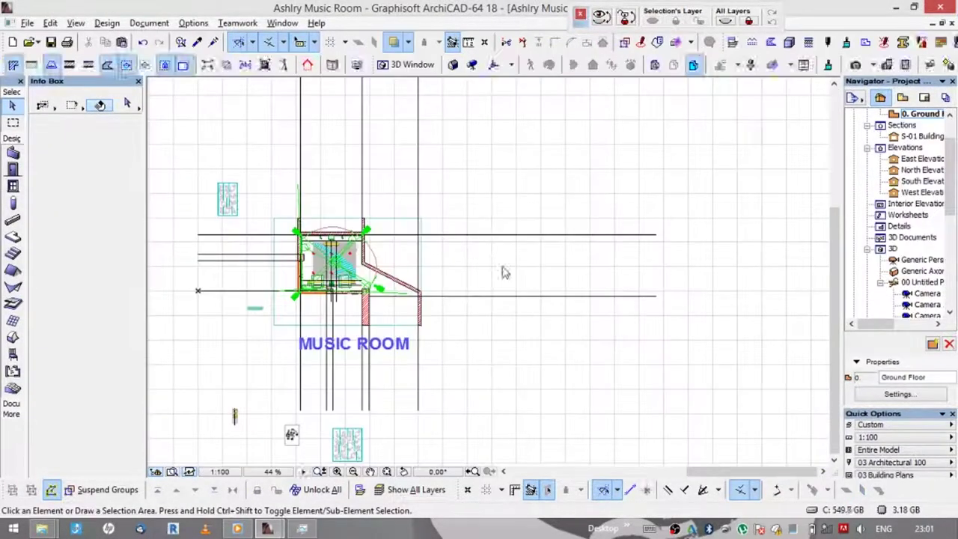
- Save the furnished room's 3D camera view as an Artlantis Render Studio 4.1 file named Ashlry Music Room Rev_01
scroll(461, 267, "up", 5)
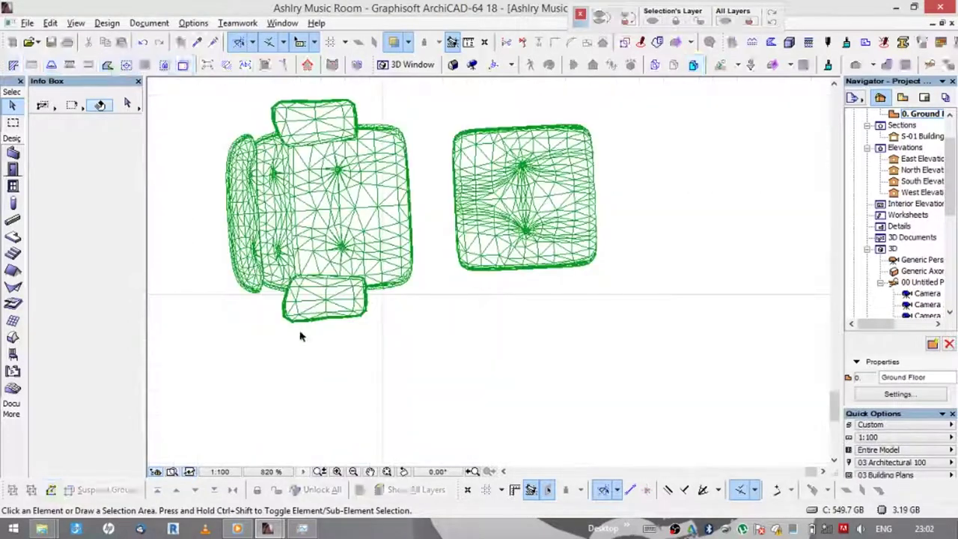
left_click(497, 273)
key("F5")
key("F2")
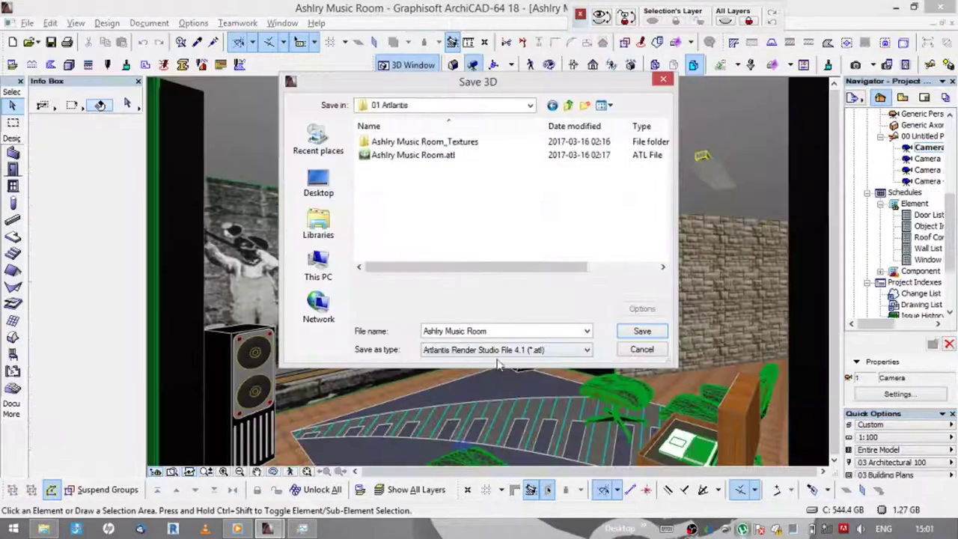
key("Return")
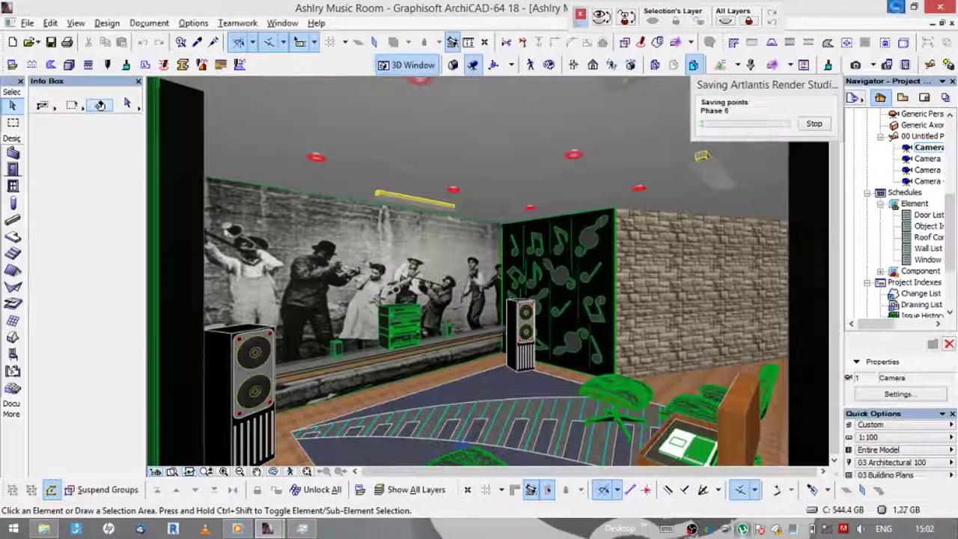
- Find Ashlry Music Room Rev_01.atl in the project's 01 Artlantis folder and open it in Artlantis Studio
left_click(45, 530)
left_click(23, 350)
left_click(32, 410)
left_click(37, 427)
left_click(45, 388)
left_click(98, 452)
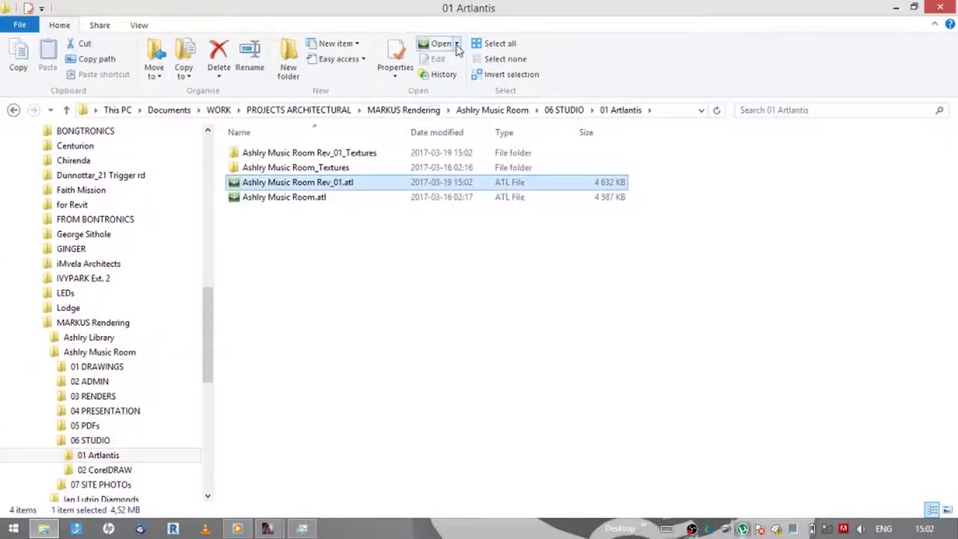
key("super+d")
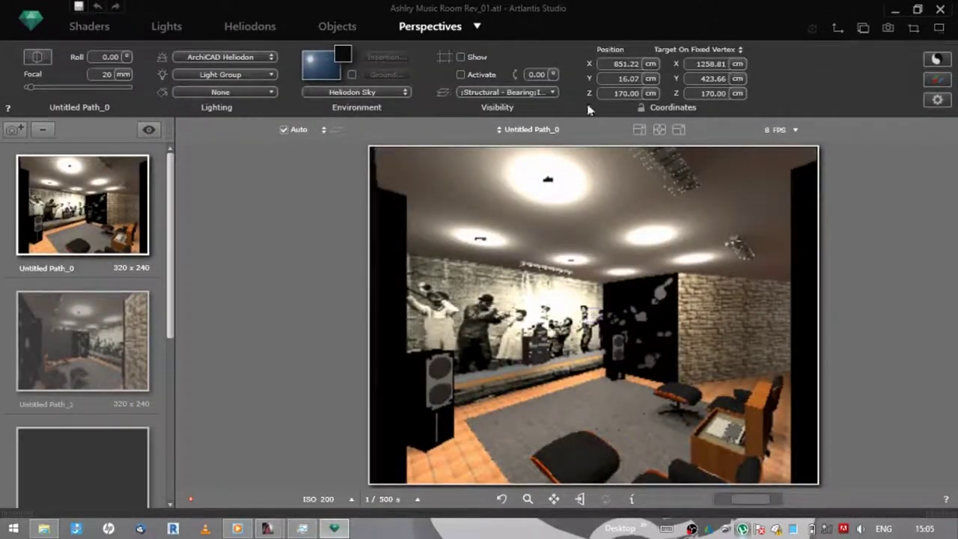
- Rename the first two untitled perspectives as RENDER 001 and RENDER 002
left_click(148, 131)
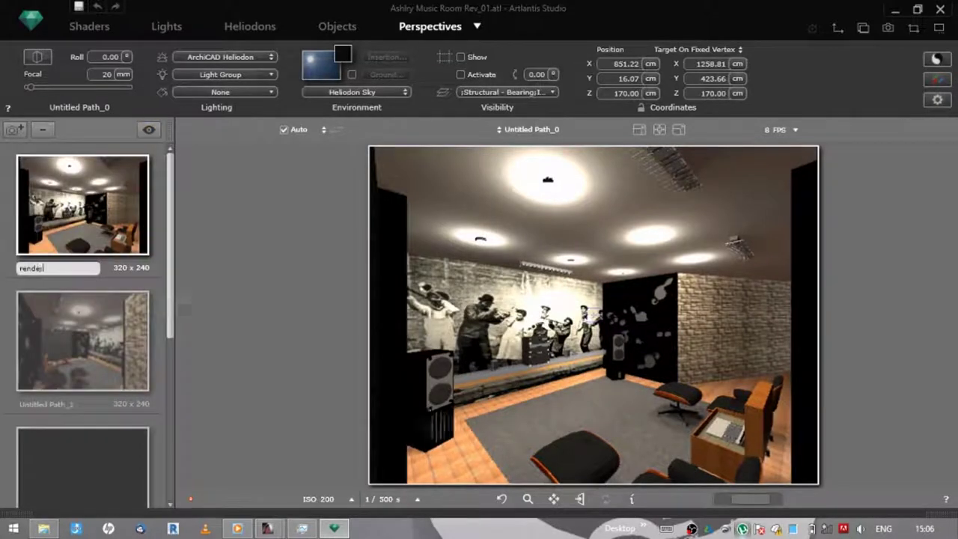
left_click(61, 409)
key("Up")
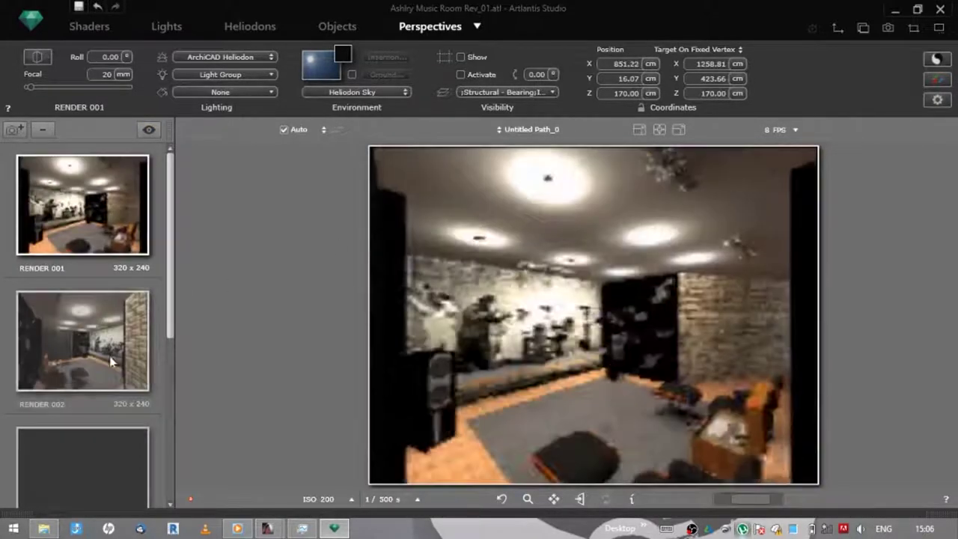
- Rename the remaining three perspectives as RENDER 003, RENDER 004 and FLY THROUGH
left_click(102, 456)
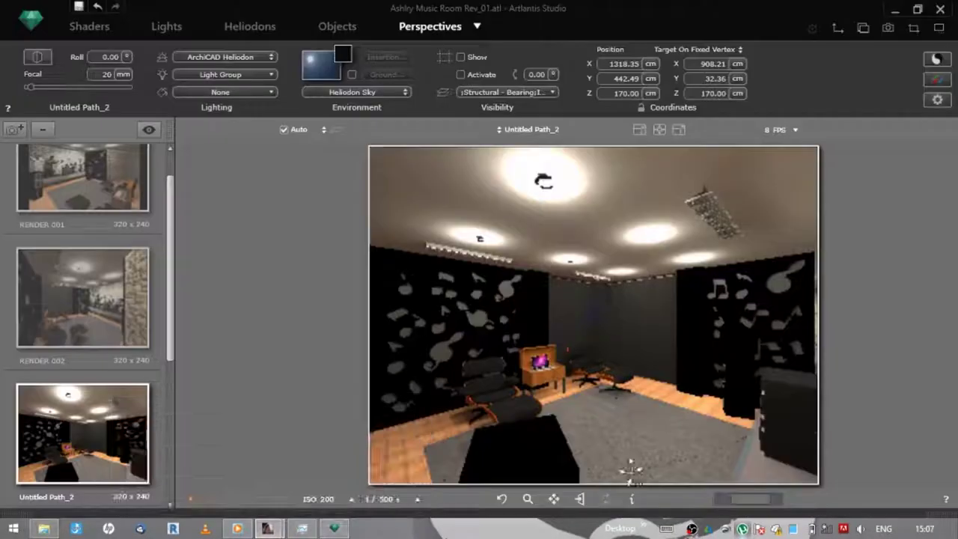
left_click(14, 128)
double_click(42, 288)
type("RENDER 003")
key("Return")
double_click(43, 424)
type("RENDER 004")
scroll(45, 500, "down", 1)
double_click(41, 497)
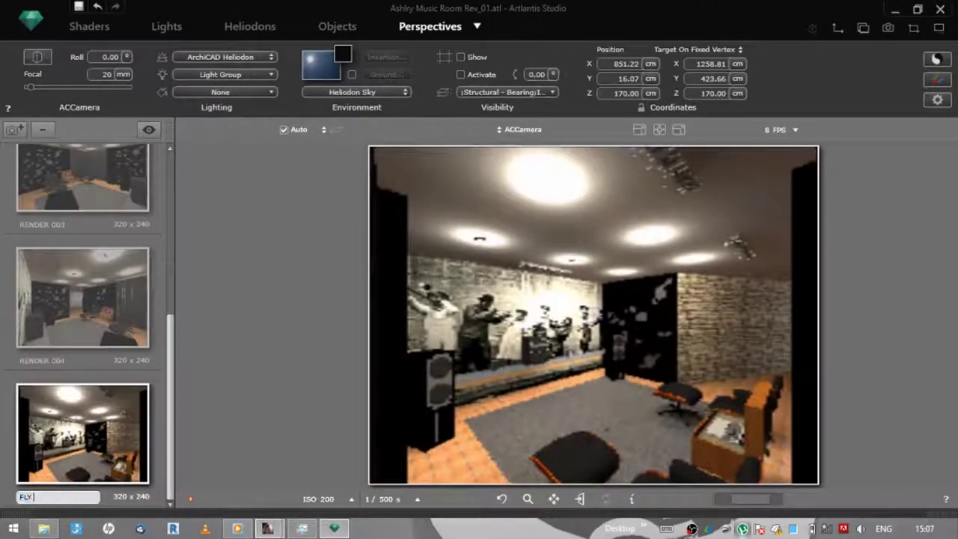
- Inspect the carpet's shader settings in the RENDER 004 perspective
left_click(82, 297)
left_click(89, 26)
left_click(555, 437)
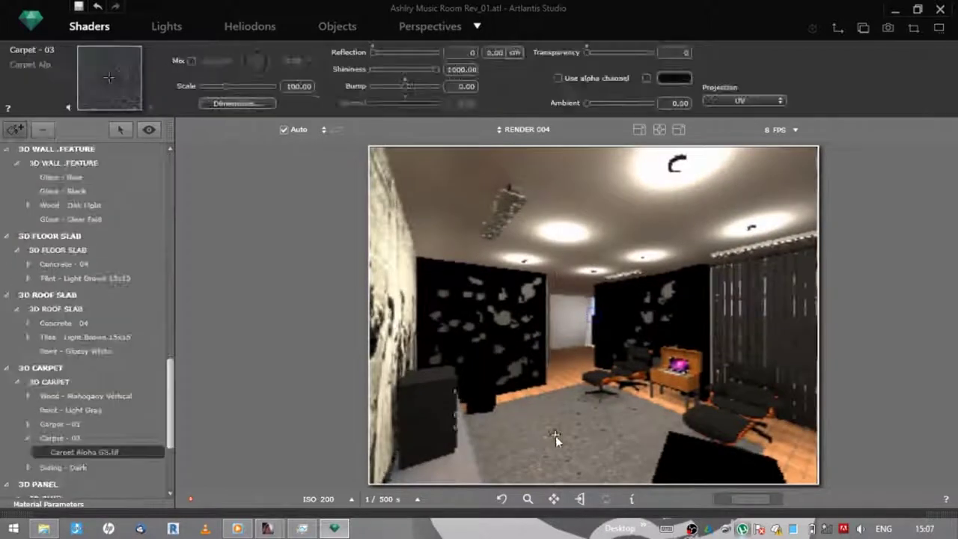
- Set RENDER 004's rendering parameters to 1280 x 720, 100 dpi, low anti-aliasing, Medium Radiosity and Interior Lighting
left_click(431, 26)
left_click(938, 99)
left_click(202, 81)
left_click(224, 64)
left_click(479, 82)
left_click(479, 93)
left_click(741, 83)
left_click(737, 67)
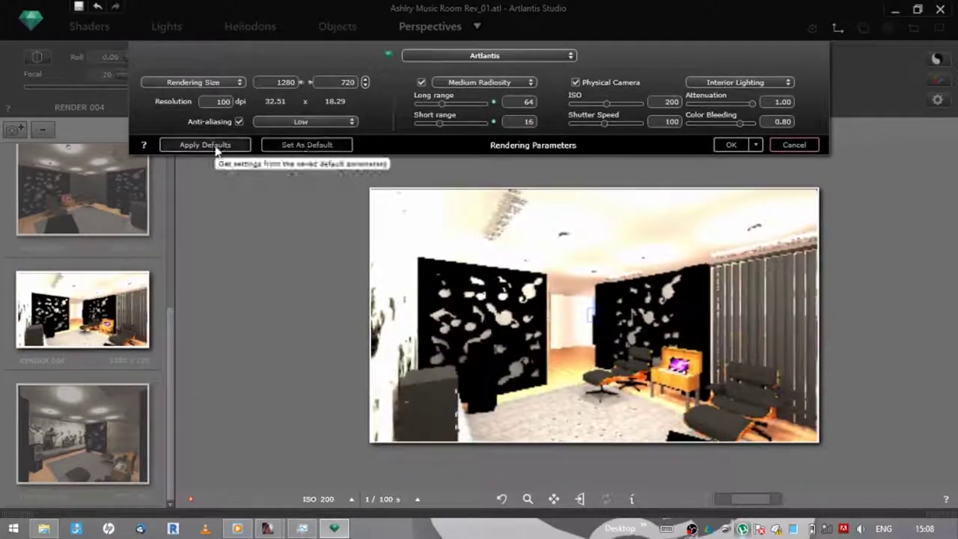
left_click(726, 145)
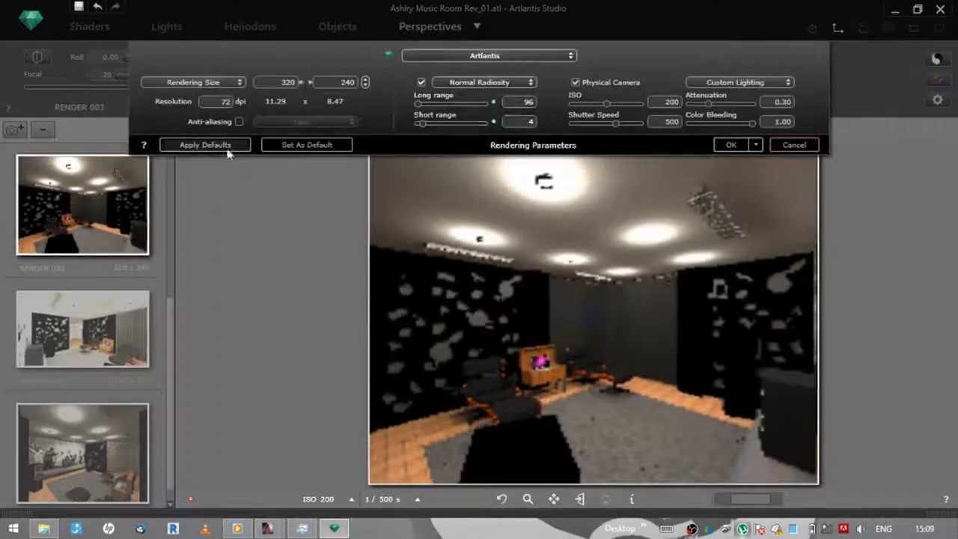
- Give the other perspectives, including RENDER 001, RENDER 002 and FLY THROUGH, the same 1280 x 720, Medium Radiosity and Interior Lighting parameters
scroll(177, 254, "up", 3)
left_click(82, 192)
left_click(193, 83)
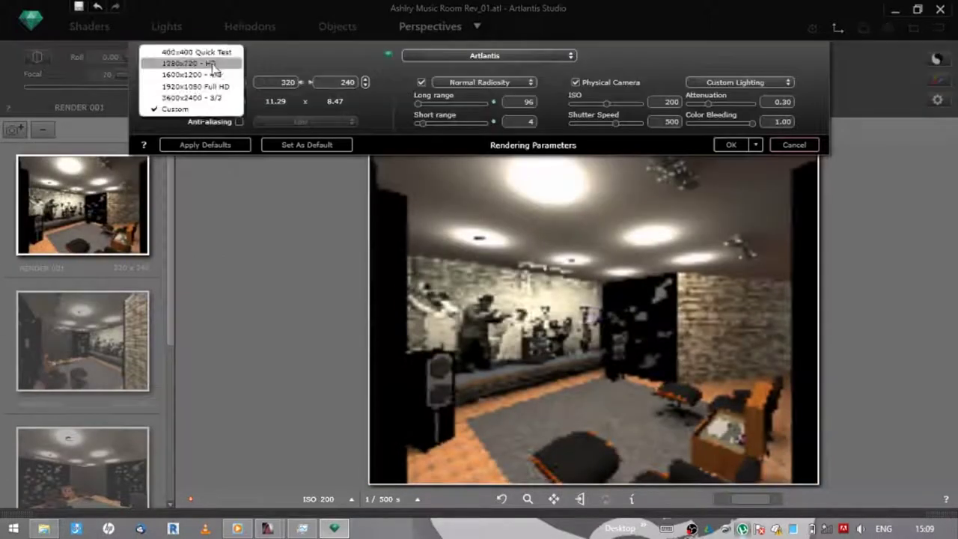
left_click(187, 71)
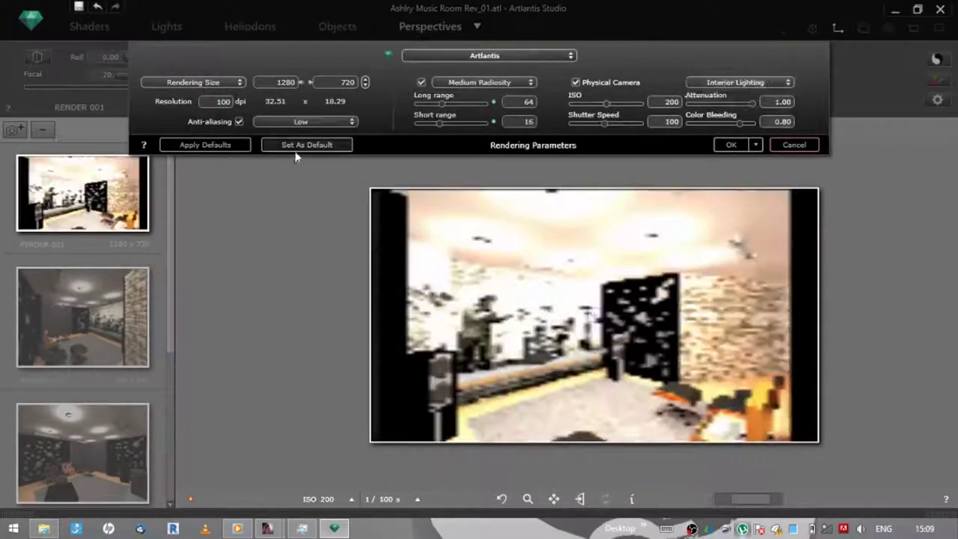
left_click(82, 316)
left_click(187, 81)
left_click(794, 145)
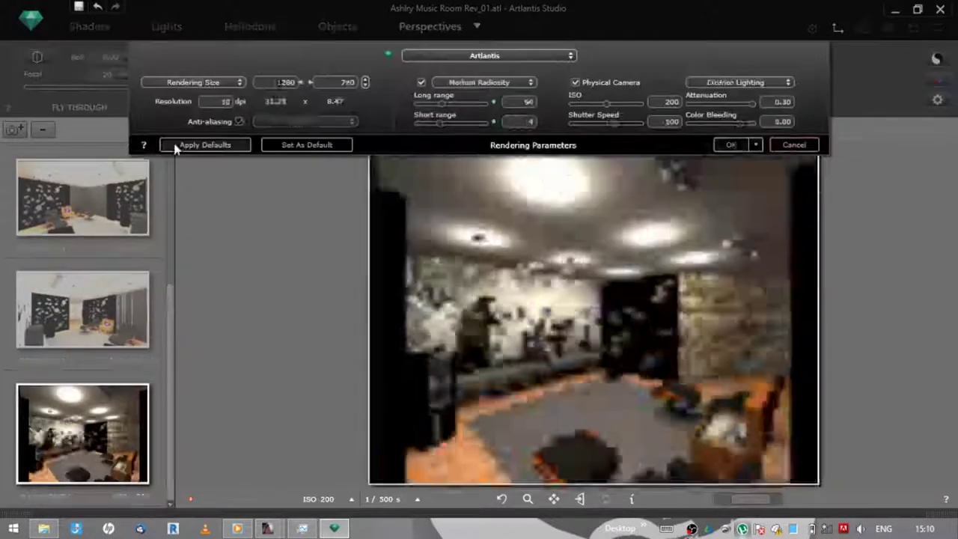
scroll(170, 345, "down", 5)
left_click_drag(170, 345, 176, 194)
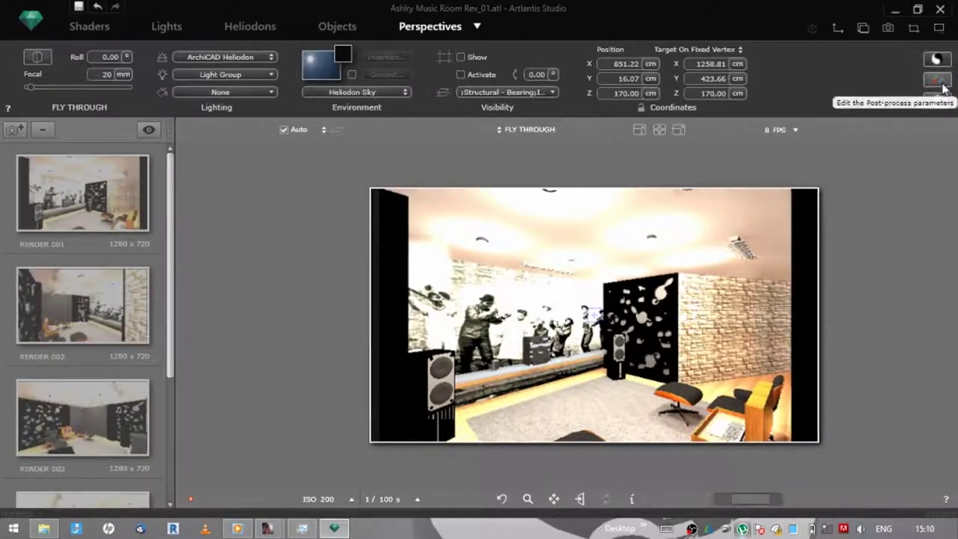
- Delete Lights 1, 3, 5, 7, 9 and 11 from the light group
left_click(166, 26)
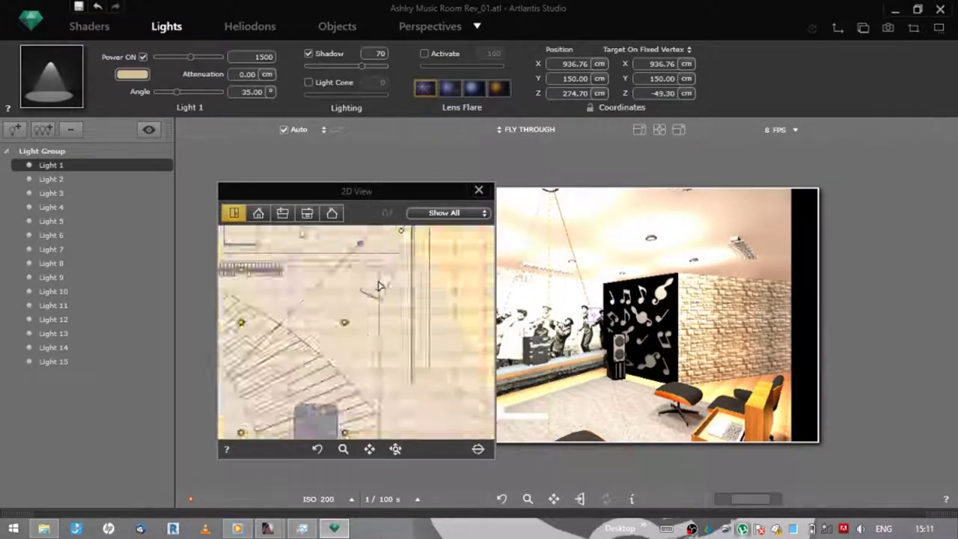
left_click(52, 206)
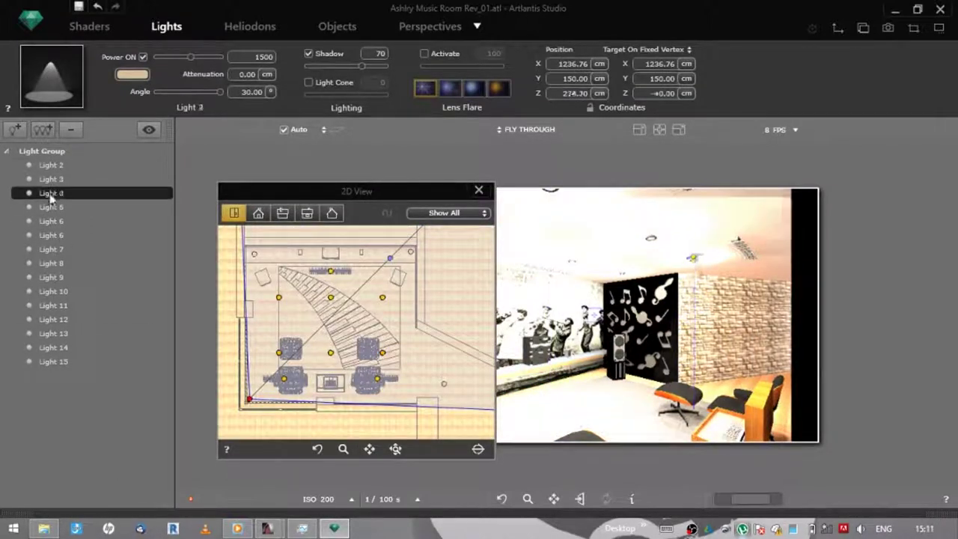
key("Delete")
left_click(54, 193)
key("Delete")
left_click(58, 206)
key("Delete")
key("Delete")
left_click(54, 221)
key("Delete")
left_click(51, 235)
key("Delete")
left_click(49, 249)
key("Delete")
left_click(54, 264)
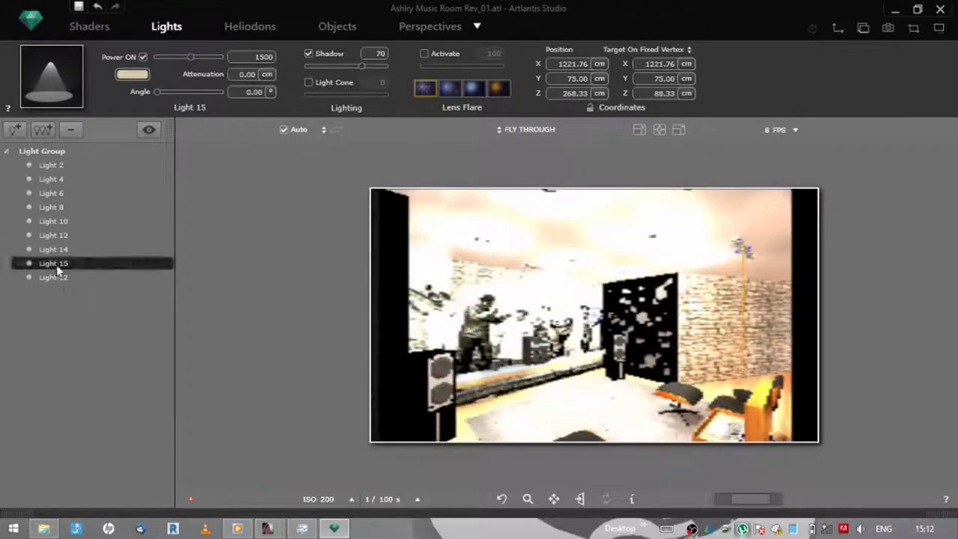
- Set the beam angle of Lights 2, 4, 6, 8, 10 and 12 to 90° and enable their light cones
left_click_drag(54, 235, 32, 160)
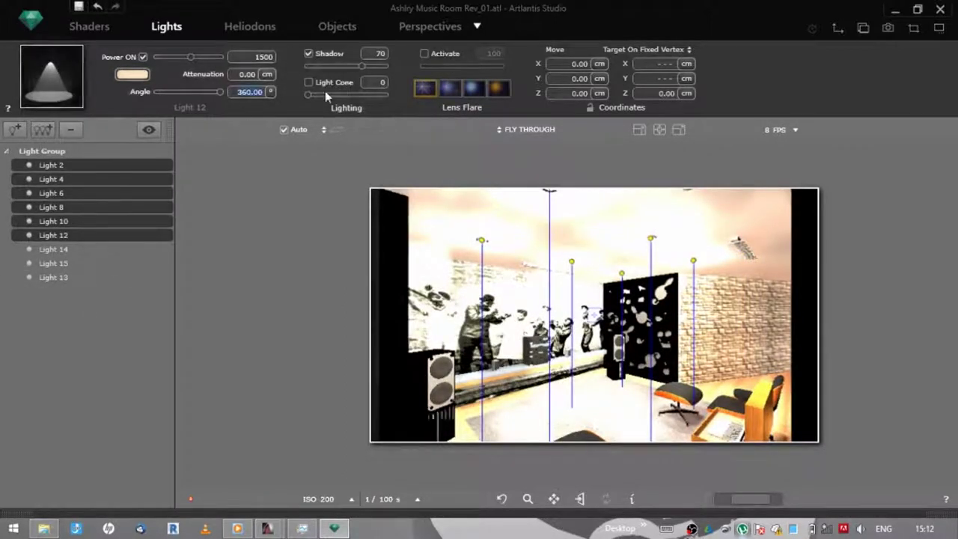
type("90")
key("Return")
left_click(143, 57)
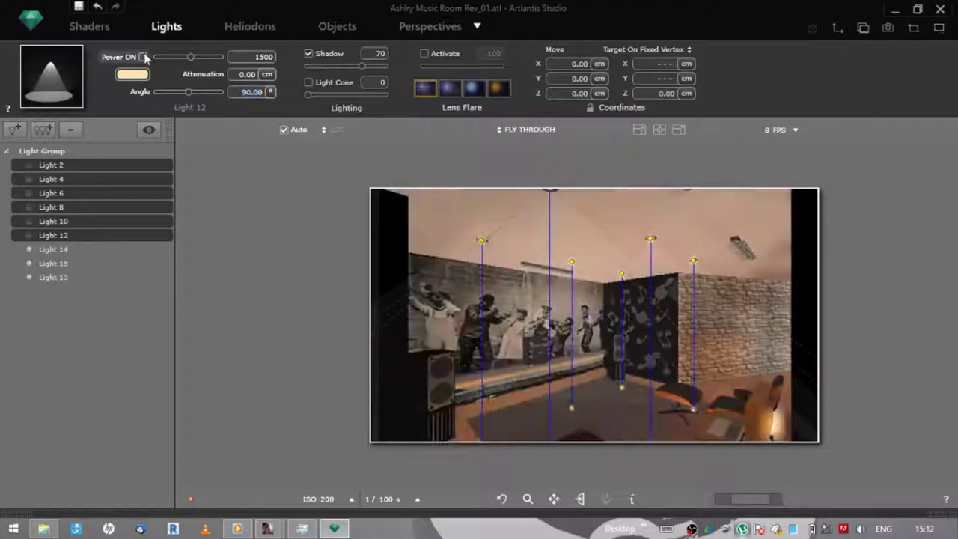
left_click(143, 57)
left_click(309, 83)
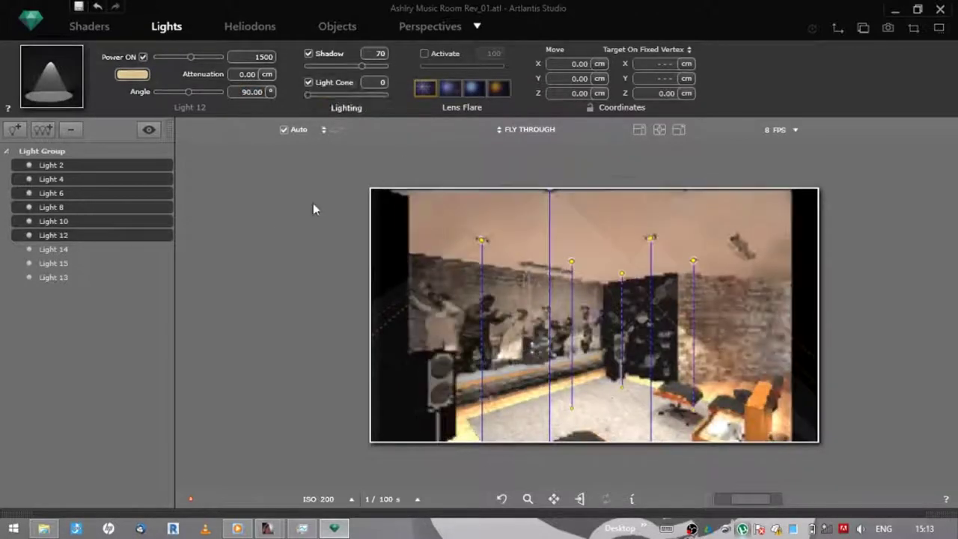
- Set the beam angle of Lights 13, 14 and 15 to 120°
left_click_drag(61, 257, 60, 276)
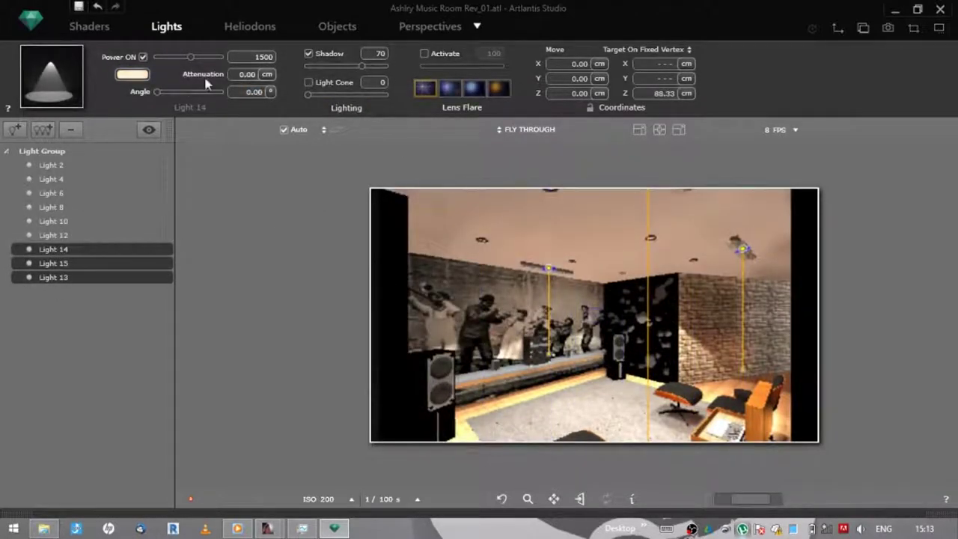
left_click_drag(158, 91, 193, 92)
type("120")
key("Return")
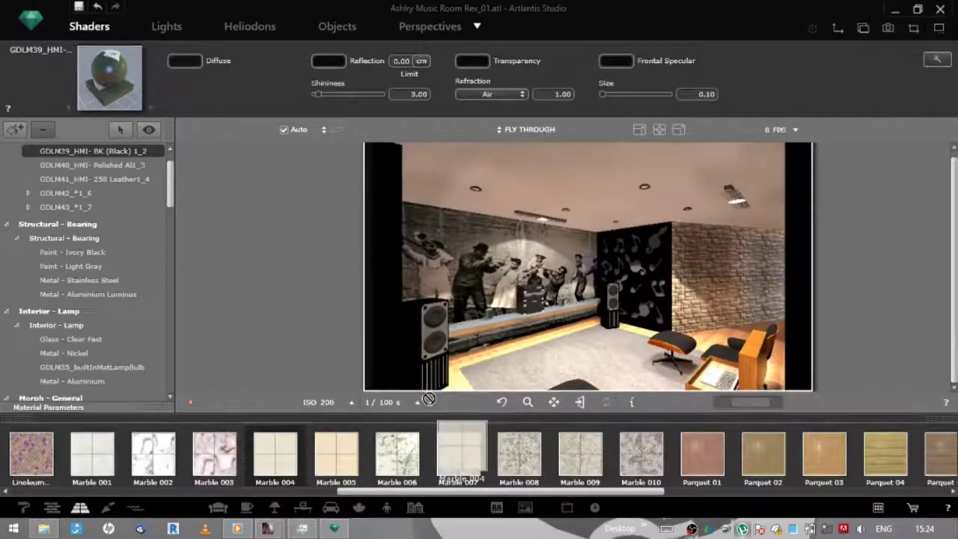
- Finish the floor tiles with the Marble 005 shader and lower the power of Lights 2, 4, 6, 8, 10 and 12
left_click(457, 387)
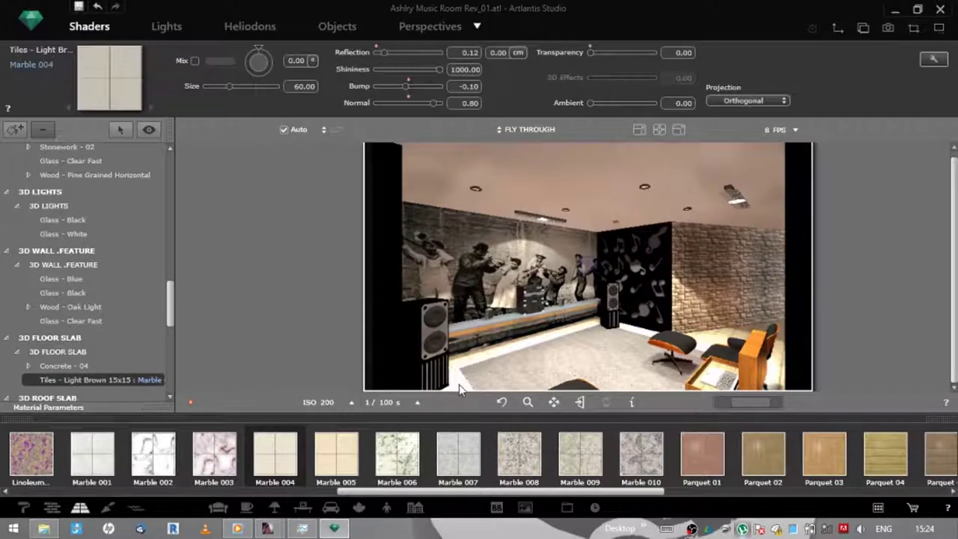
left_click(167, 26)
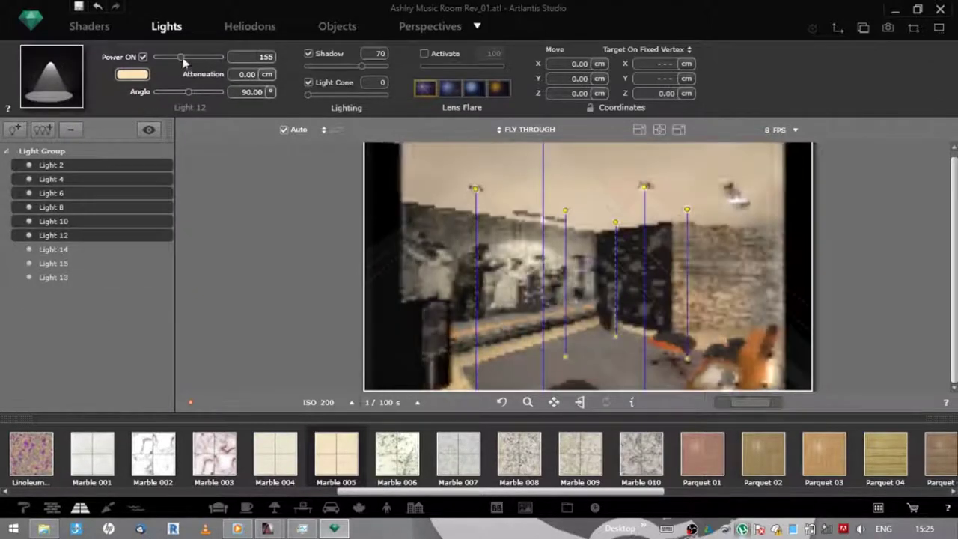
left_click(89, 27)
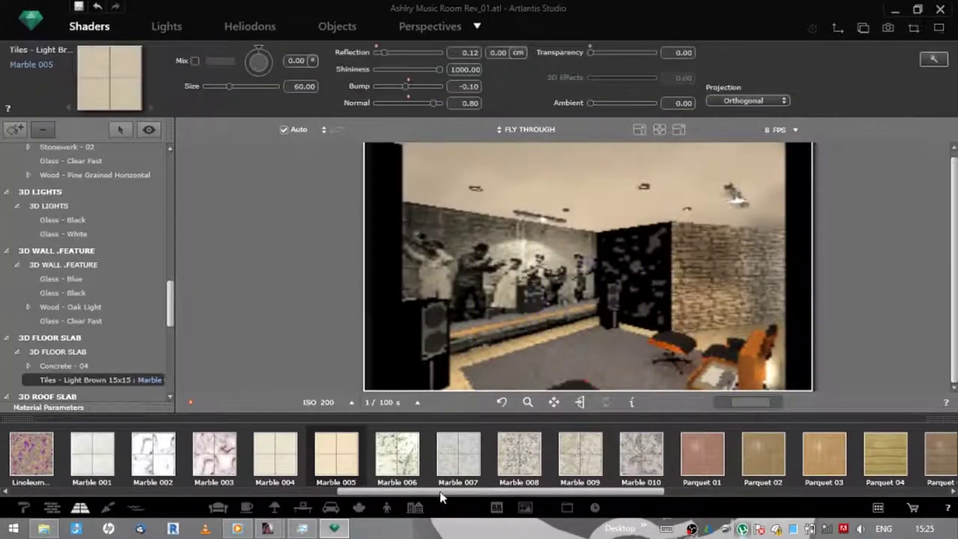
- Review the RENDER perspectives and their camera positions in the 2D plan view, finishing on RENDER 001
left_click(837, 28)
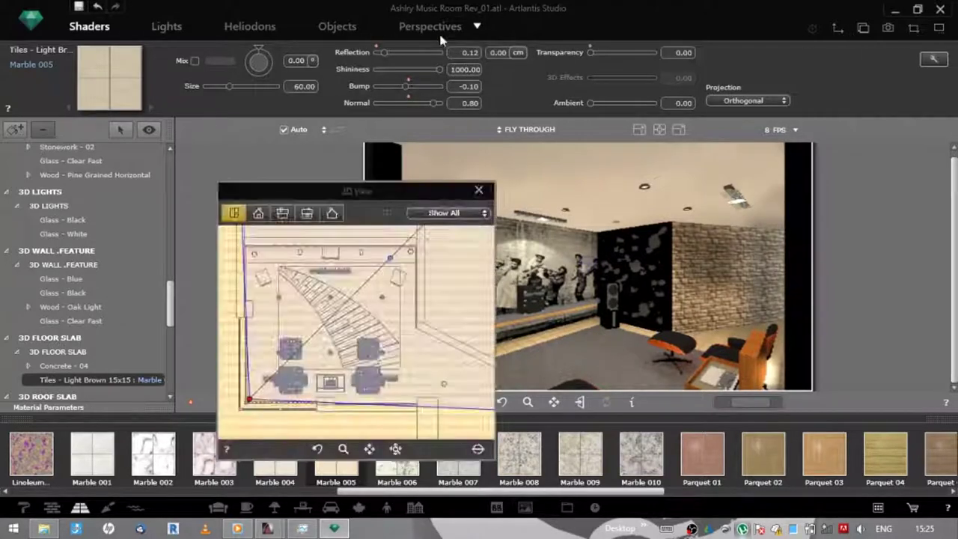
left_click(431, 26)
scroll(138, 344, "down", 2)
left_click(138, 344)
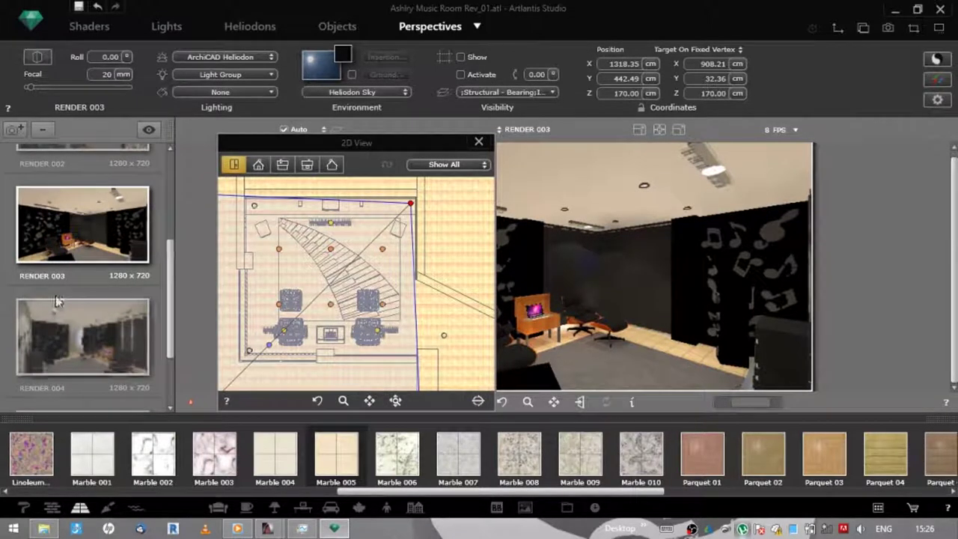
left_click(41, 167)
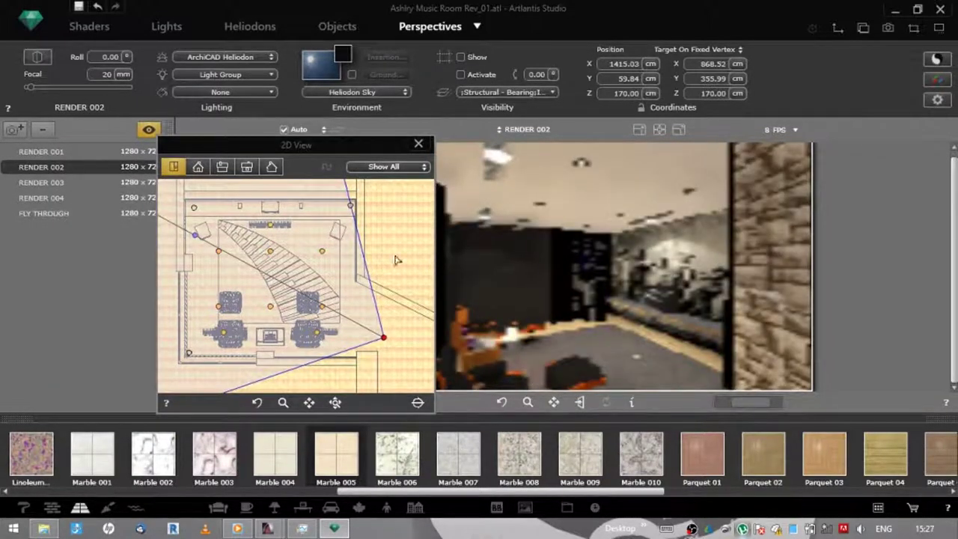
left_click_drag(307, 148, 153, 258)
left_click(42, 152)
left_click(266, 254)
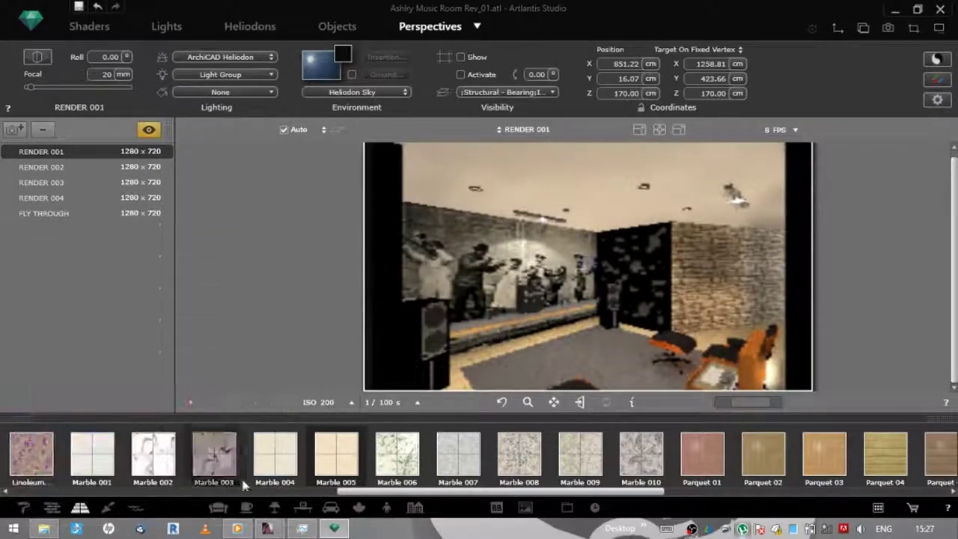
- Apply the Neon Light shader to the Metal - Aluminium Luminus material of the 3D PANEL layer
left_click(52, 507)
left_click_drag(48, 493, 67, 494)
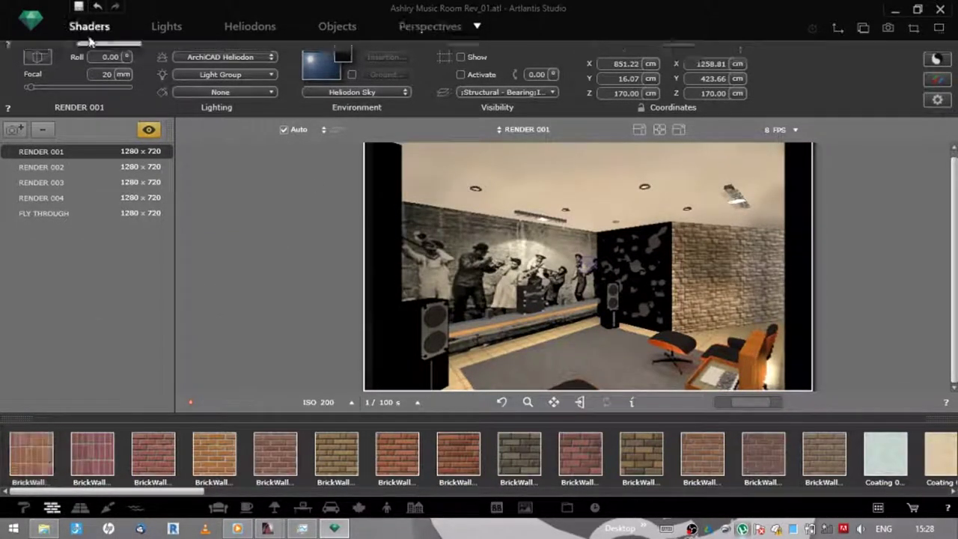
left_click(89, 27)
left_click(75, 409)
left_click(24, 507)
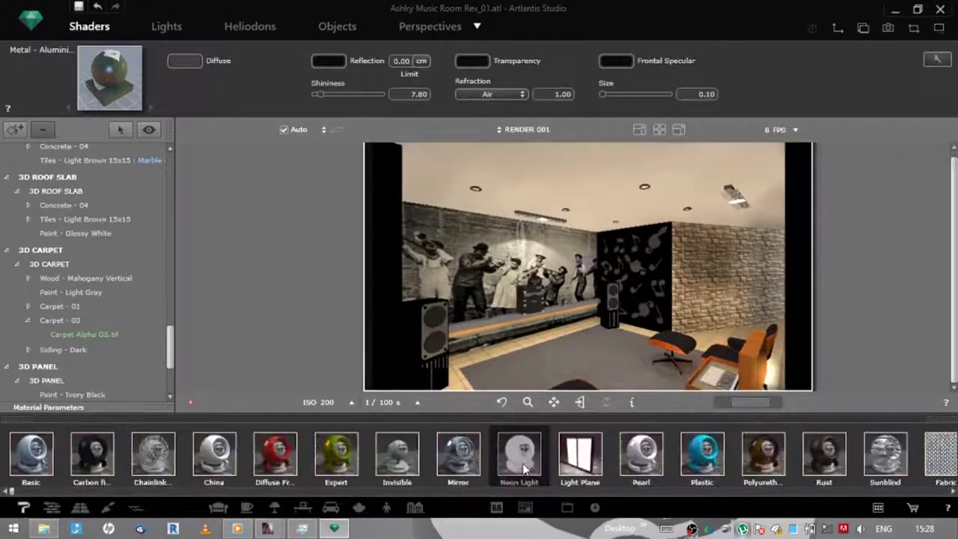
double_click(500, 463)
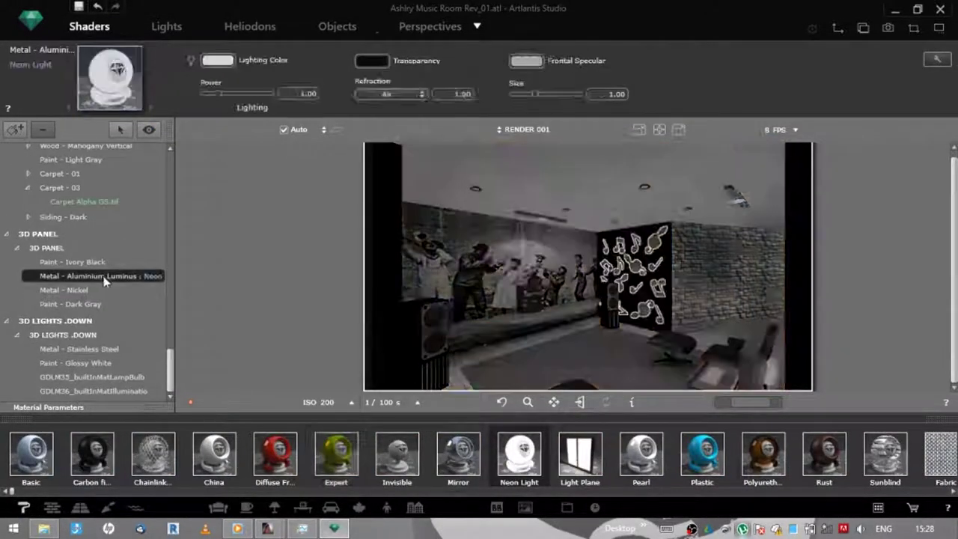
mouse_move(172, 366)
left_mouse_down()
mouse_move(172, 207)
mouse_move(162, 362)
left_mouse_up()
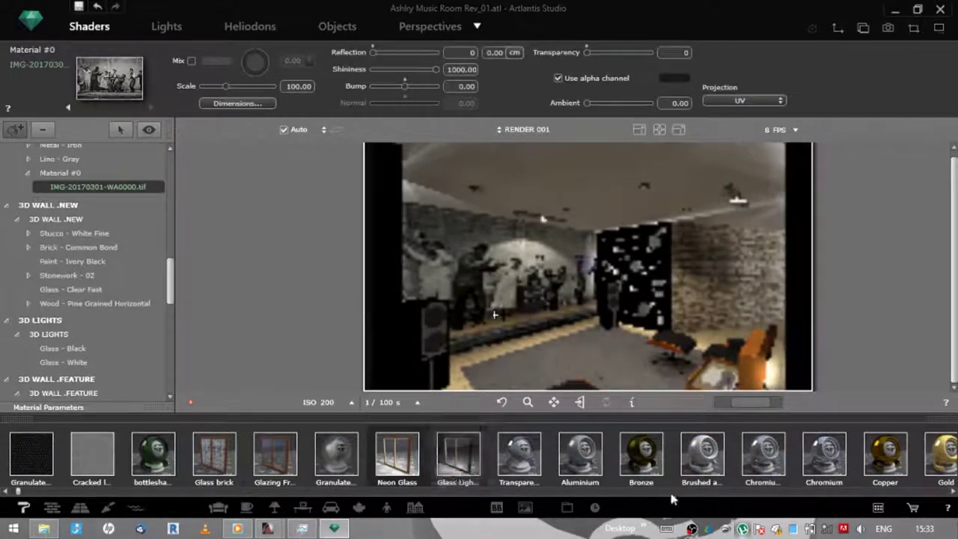
- Apply the Neon Glass shader to the Glass - Black material of the 3D WALL .FEATURE layer, with a blue lighting color and power 1.10
left_click(24, 505)
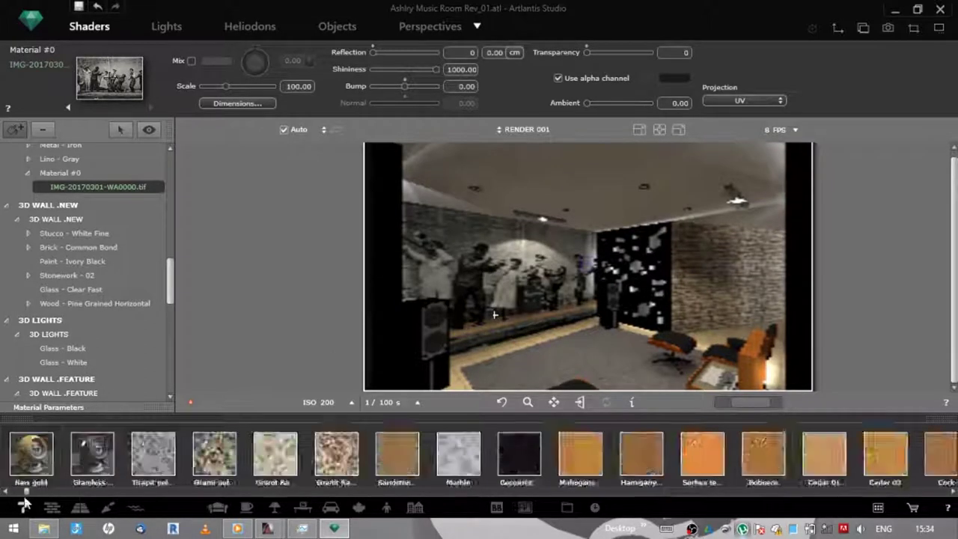
left_click_drag(509, 324, 509, 324)
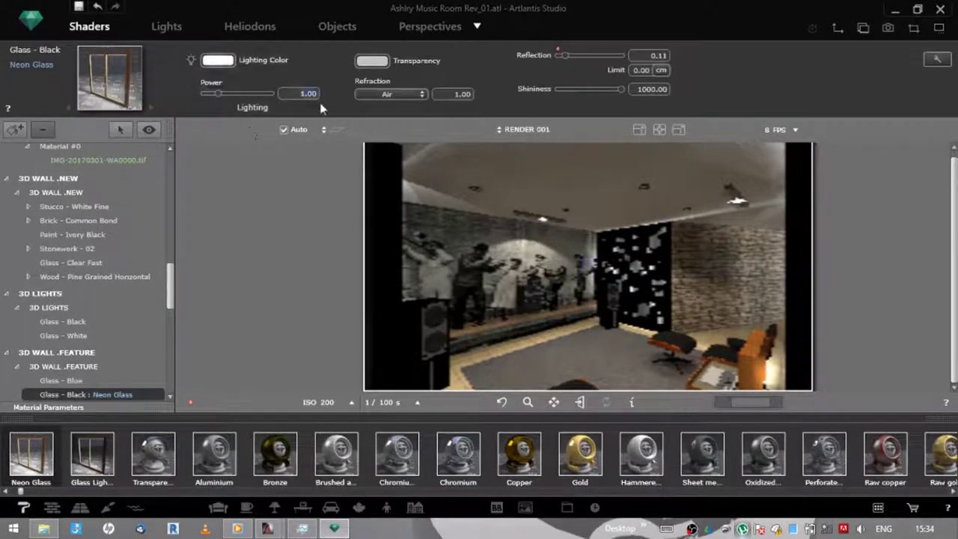
left_click(218, 59)
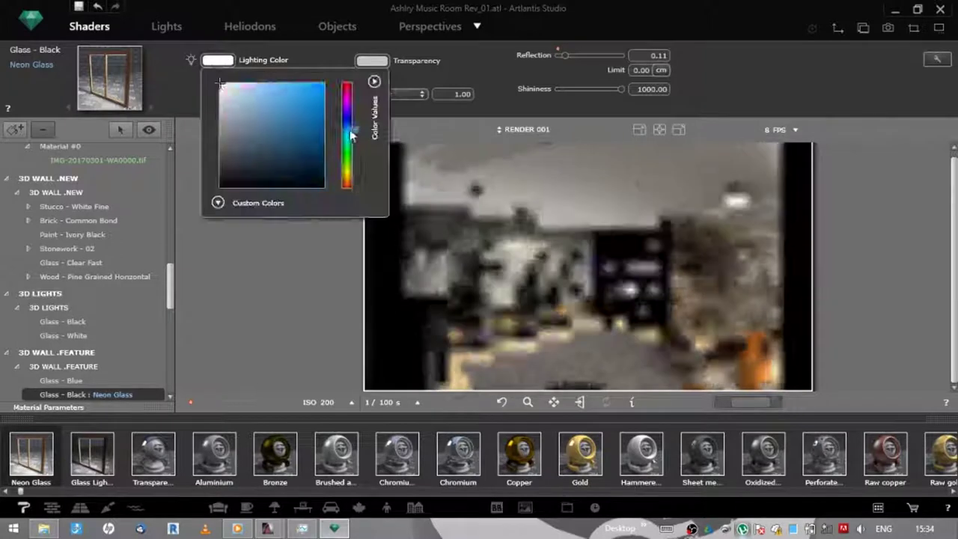
left_click(265, 132)
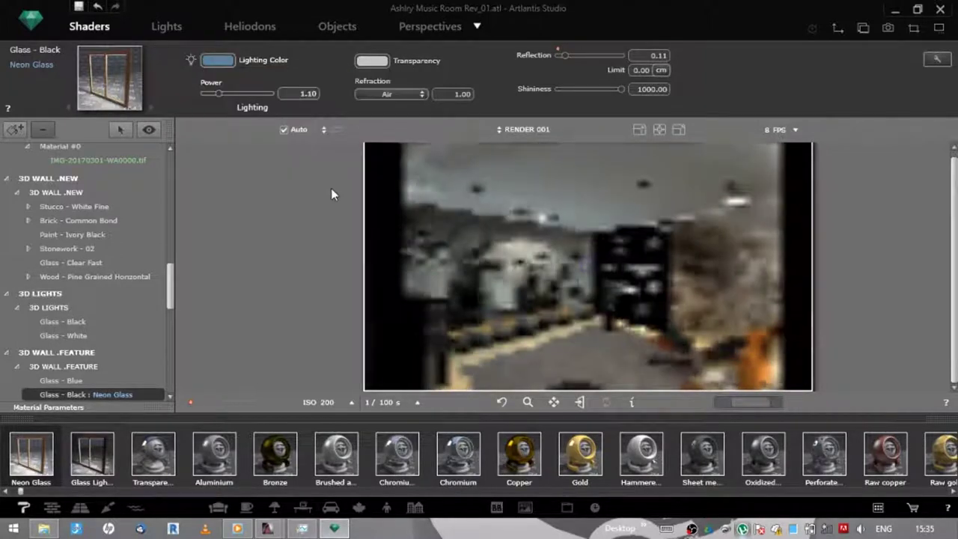
left_click(417, 244)
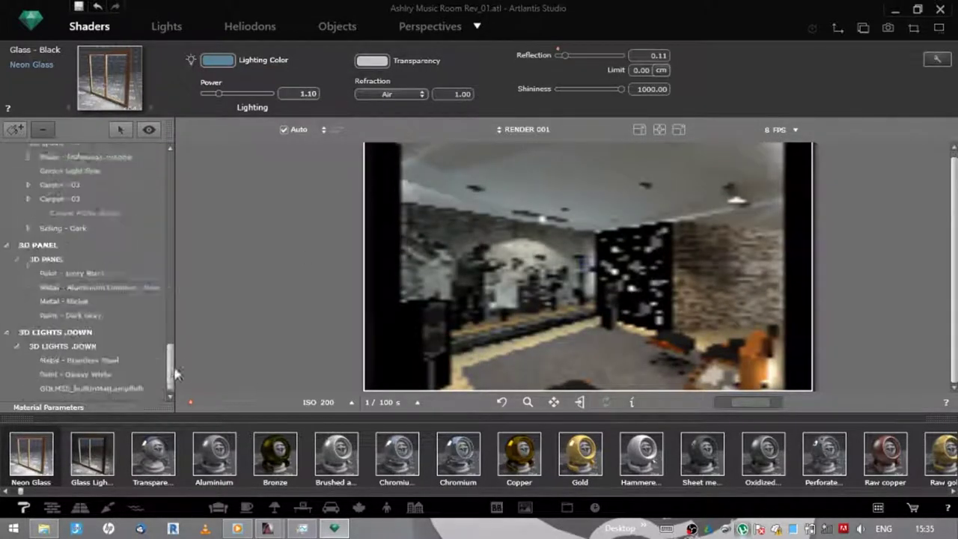
- Apply the Carpet 04 shader to the Carpet - 03 material of the 3D CARPET layer and give it a white mix color
left_click(533, 366)
left_click(5, 491)
left_click(79, 507)
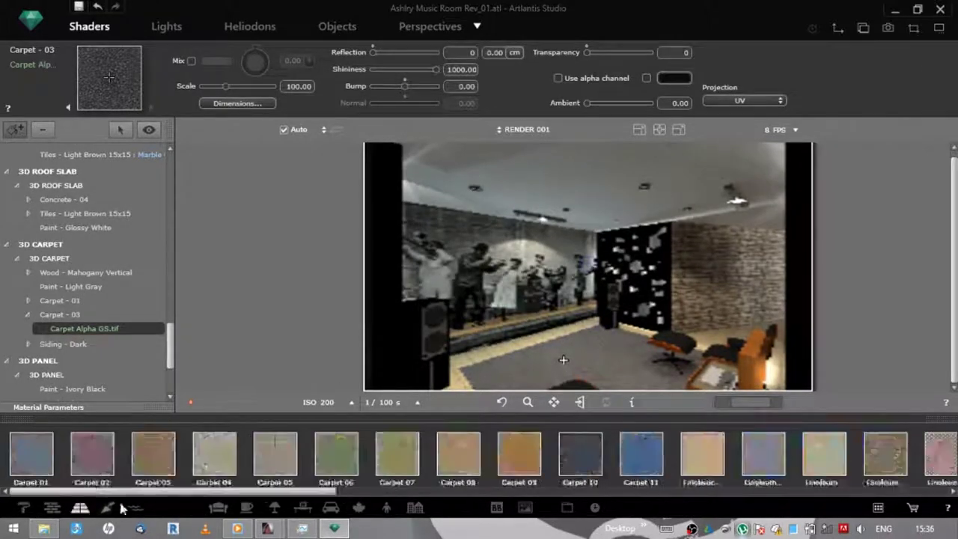
left_click_drag(214, 454, 27, 319)
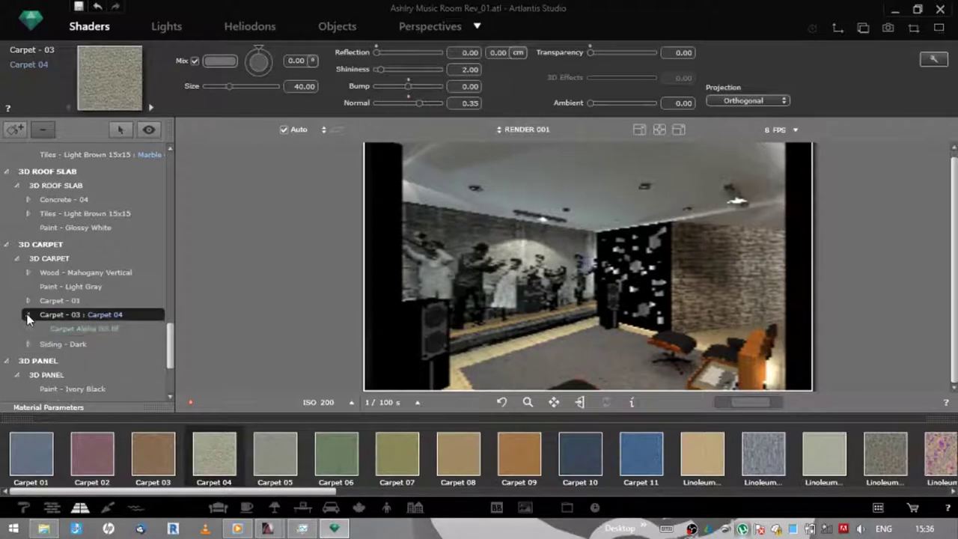
left_click(219, 61)
- Apply the Carpet 10 shader with a black mix color to the Carpet - 01 and Paint - Light Gray materials of the 3D CARPET layer
left_click_drag(580, 453, 597, 342)
left_click(219, 60)
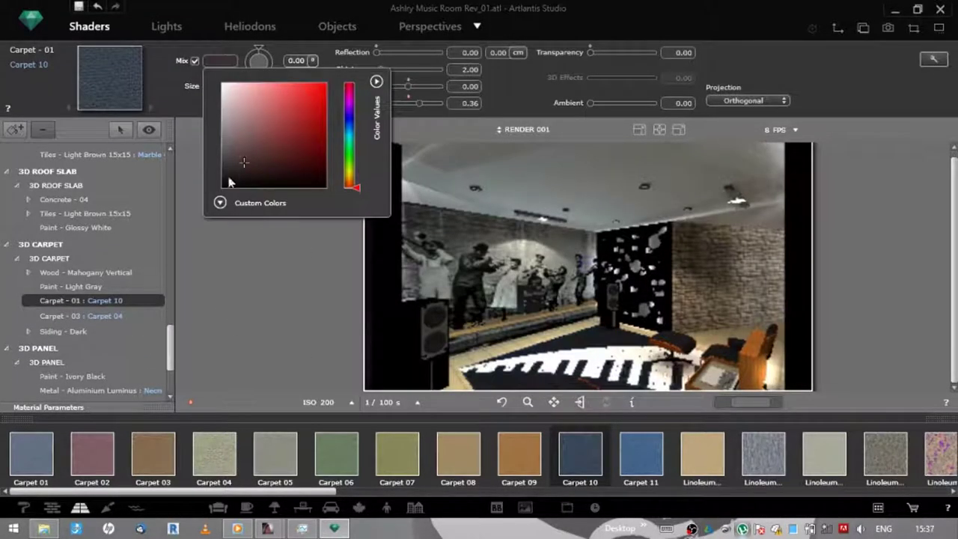
left_click(75, 286)
left_click(128, 300)
left_click(110, 290)
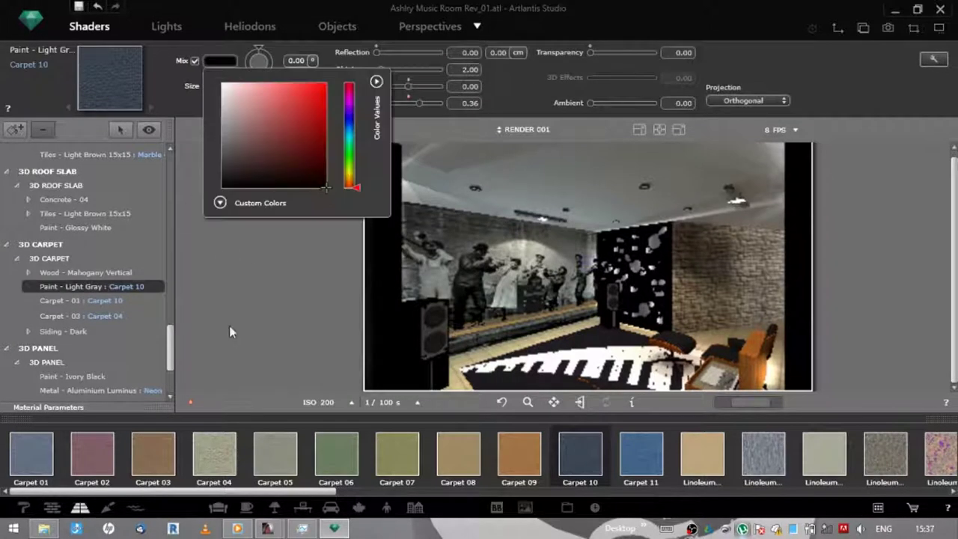
- Apply the Glazing Fresnel shader to the Glass - White material of the 3D LIGHTS layer, with shininess 497.40 and Fresnel transition 4.53
left_click(590, 184)
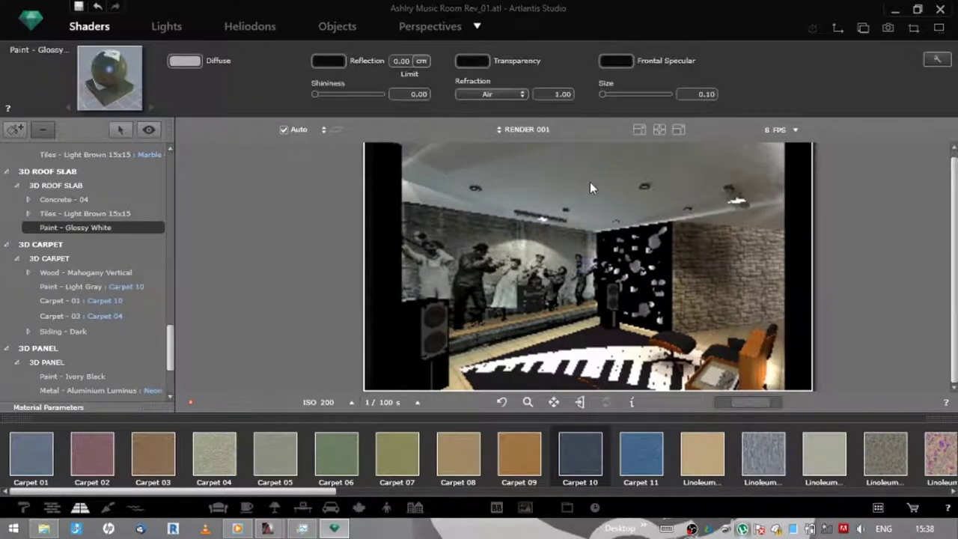
left_click(413, 251)
left_click(24, 508)
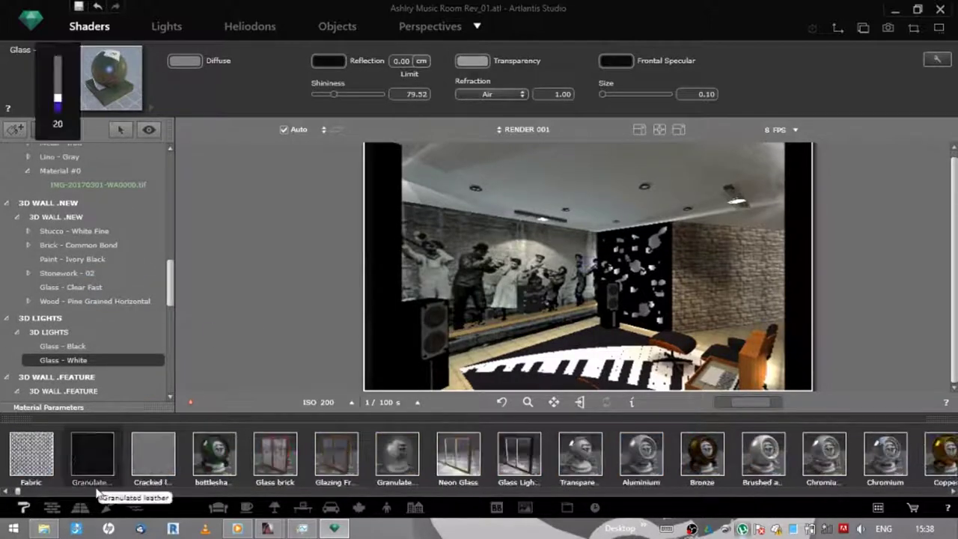
scroll(30, 491, "down", 3)
left_click(24, 506)
double_click(343, 482)
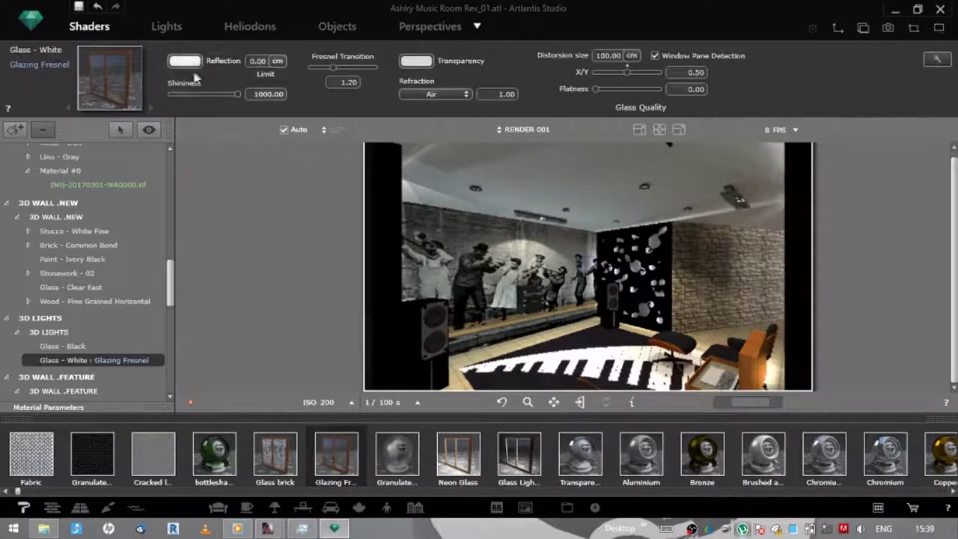
left_click_drag(235, 97, 217, 95)
left_click_drag(334, 67, 358, 67)
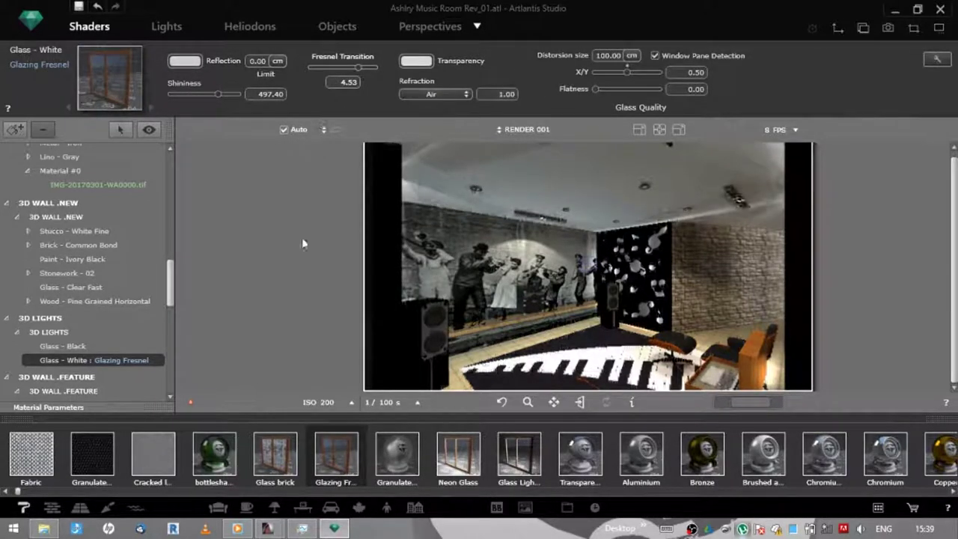
- Apply Glazing Fresnel to the 3D LIGHTS Glass - Black material with teal reflection, shininess 311.25, dark red transparency, Fresnel transition 9.00 and Glass refraction
left_click(506, 94)
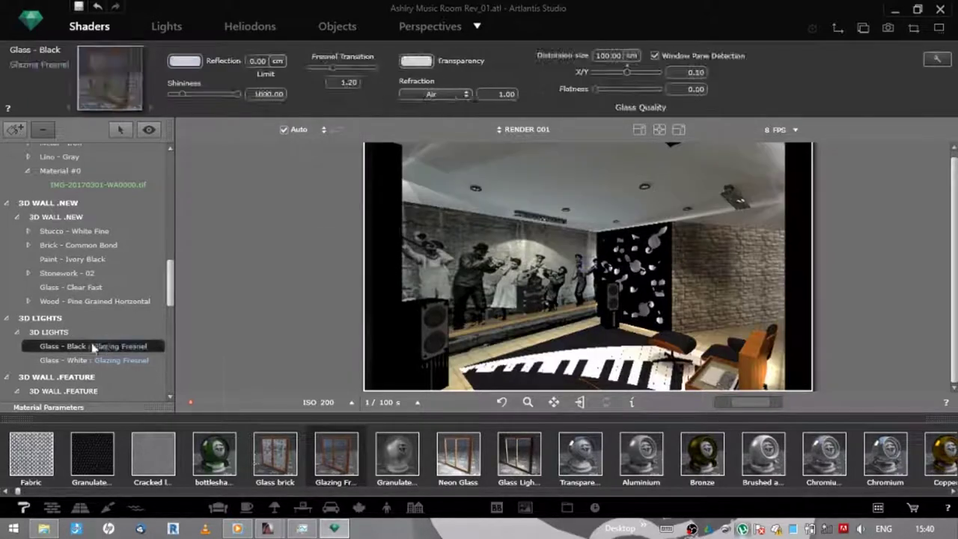
type("0.5")
left_click(184, 61)
left_click(223, 118)
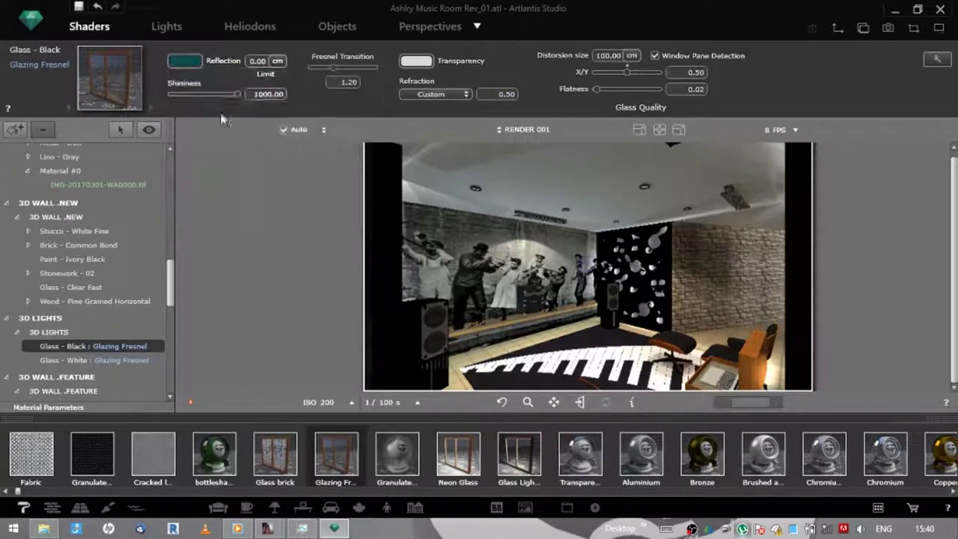
left_click(416, 61)
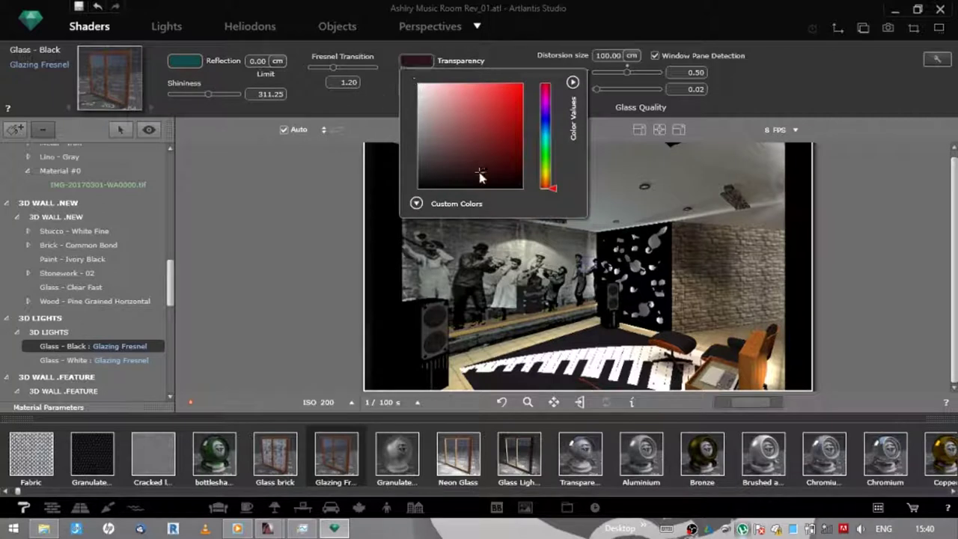
left_click_drag(333, 67, 374, 68)
left_click(441, 76)
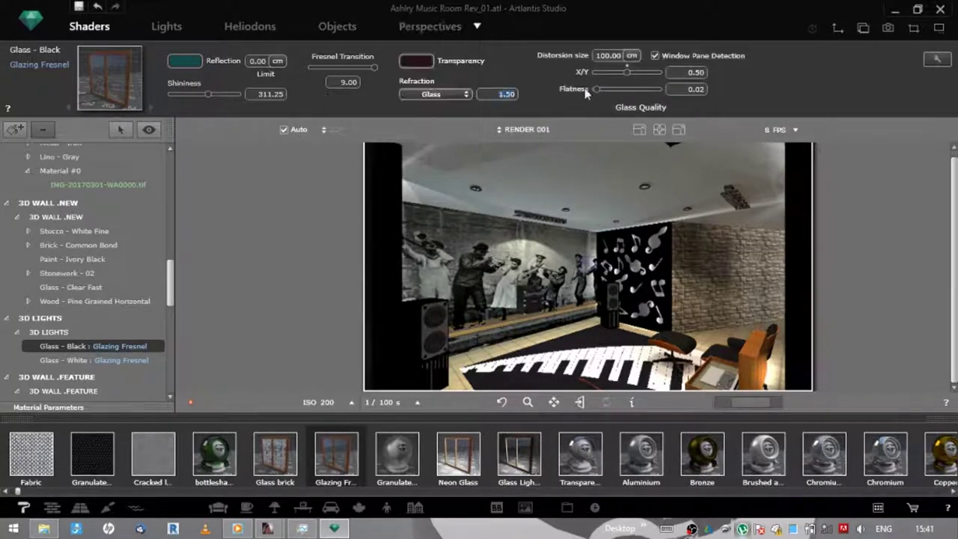
- Give the Glass - White material of the 3D LIGHTS layer Glass refraction, Fresnel transition 9.00 and a grey transparency color
left_click(455, 95)
left_click(438, 162)
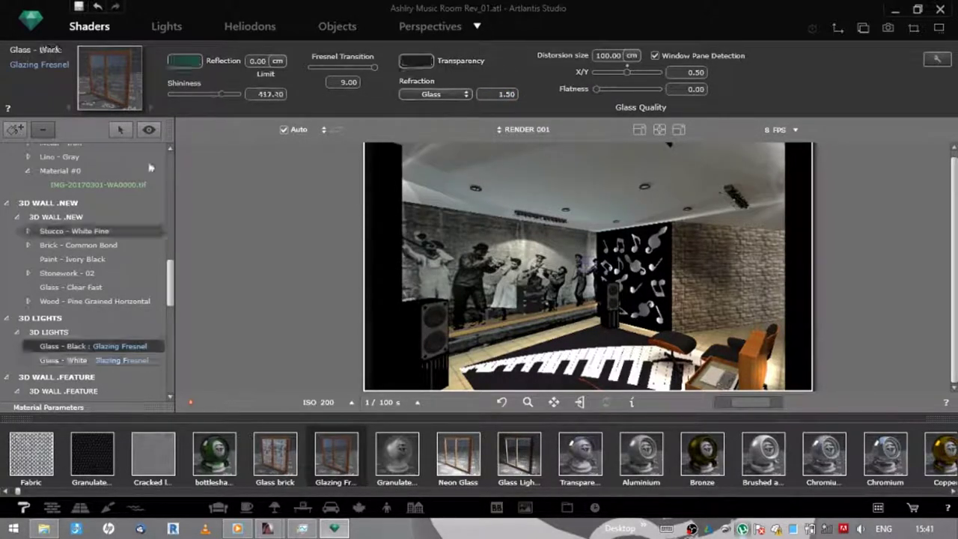
left_click(416, 61)
left_click(421, 112)
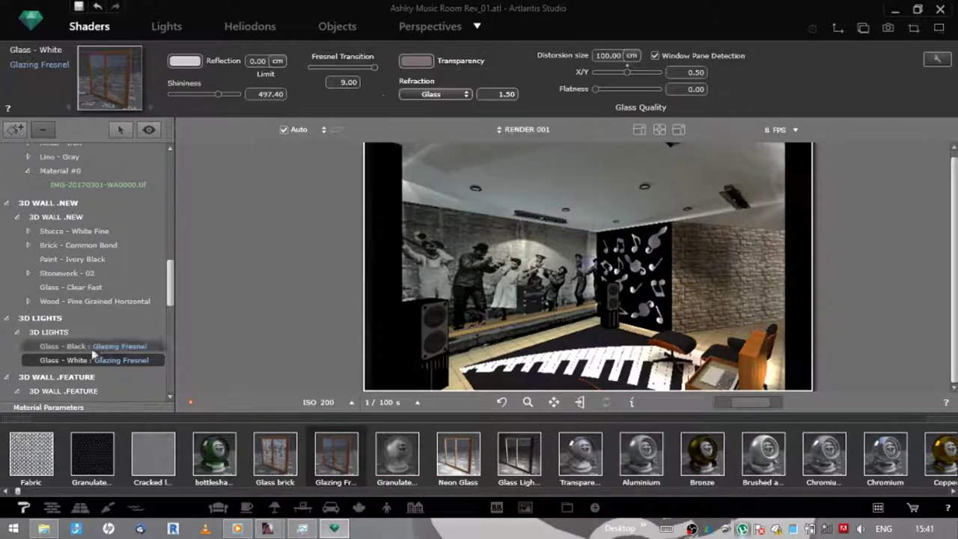
- Adjust the RENDER 001 camera position at the room's corner in the 2D plan view
left_click(95, 346)
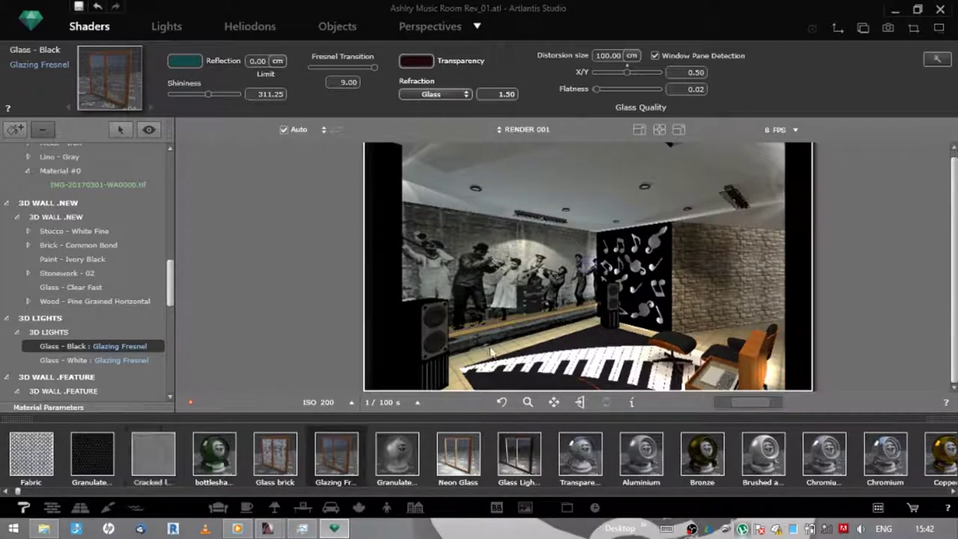
left_click(420, 336)
left_click(838, 28)
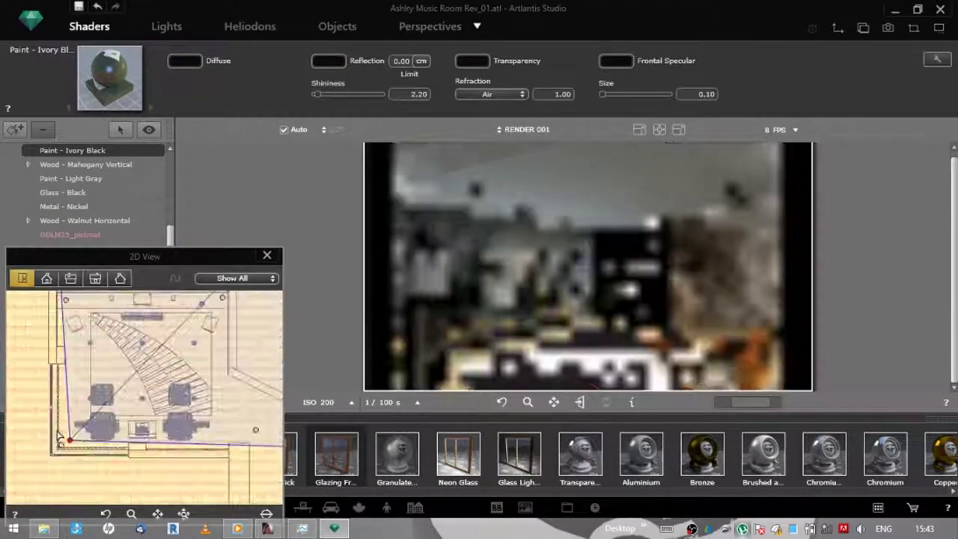
left_click(266, 257)
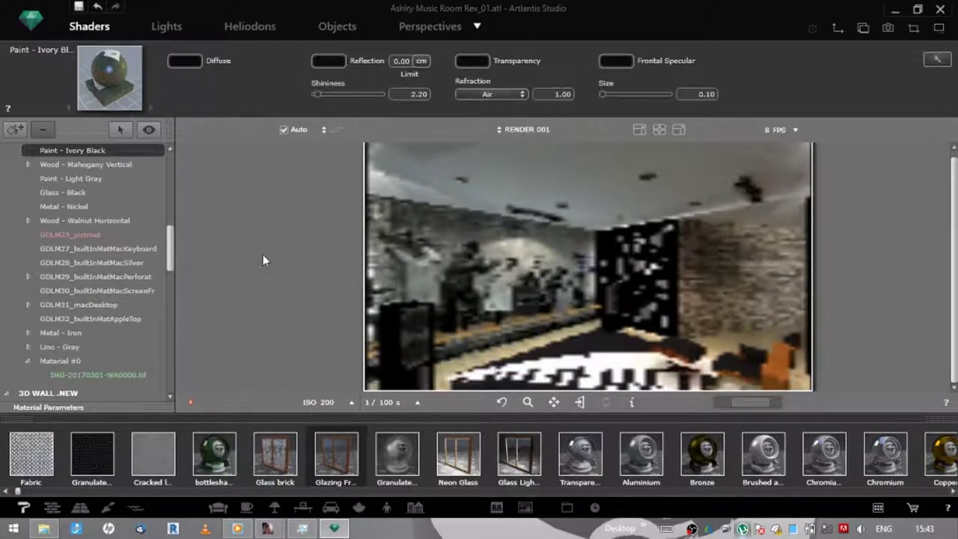
- Apply the Ebony shader to the lounge chair's leather material with reflection 0.27, shininess 740.76, bump 0.56 and no color mix
scroll(448, 456, "down", 5)
left_click(740, 369)
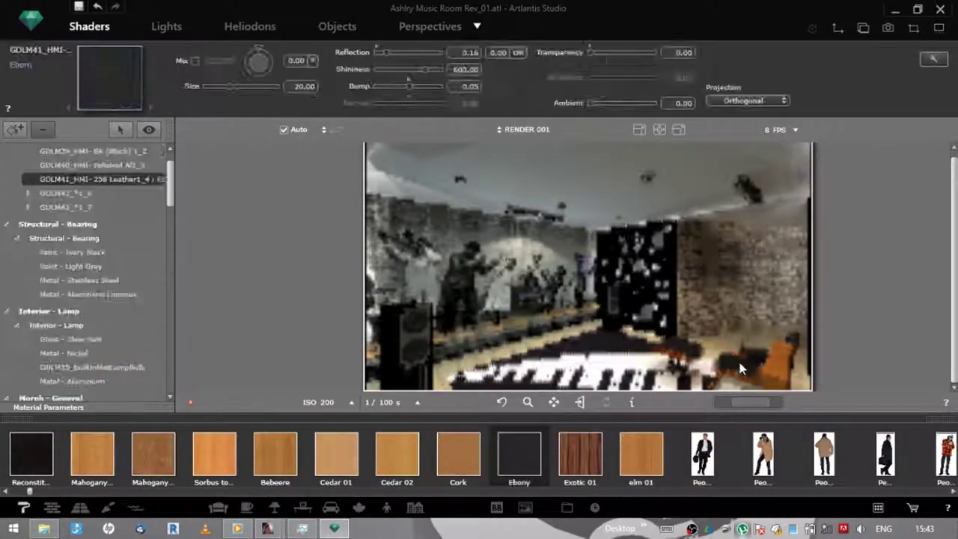
left_click(217, 61)
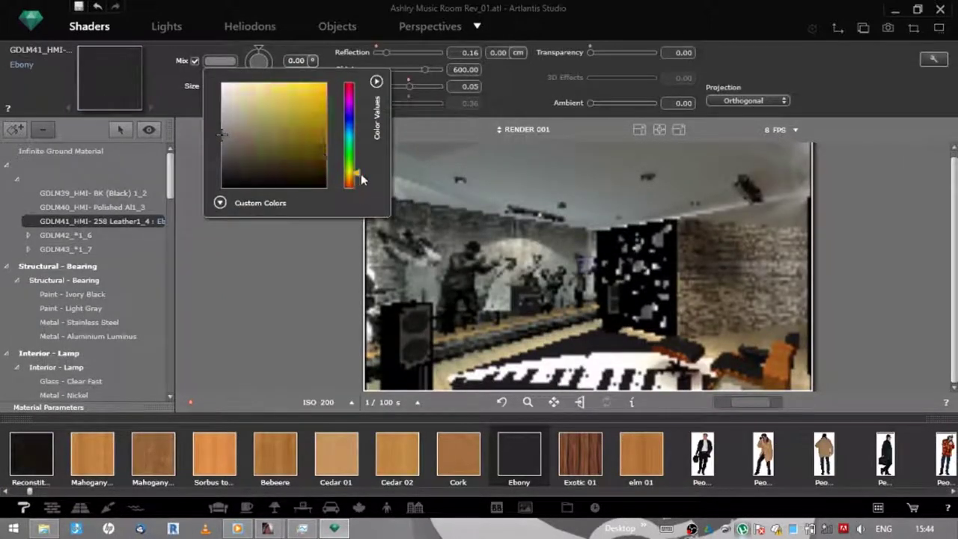
left_click(323, 150)
left_click(220, 60)
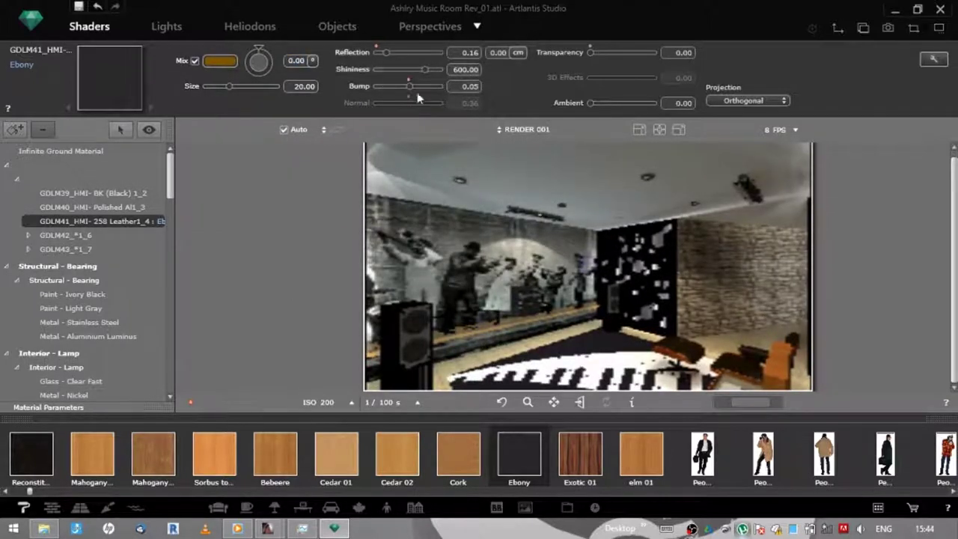
left_click(195, 61)
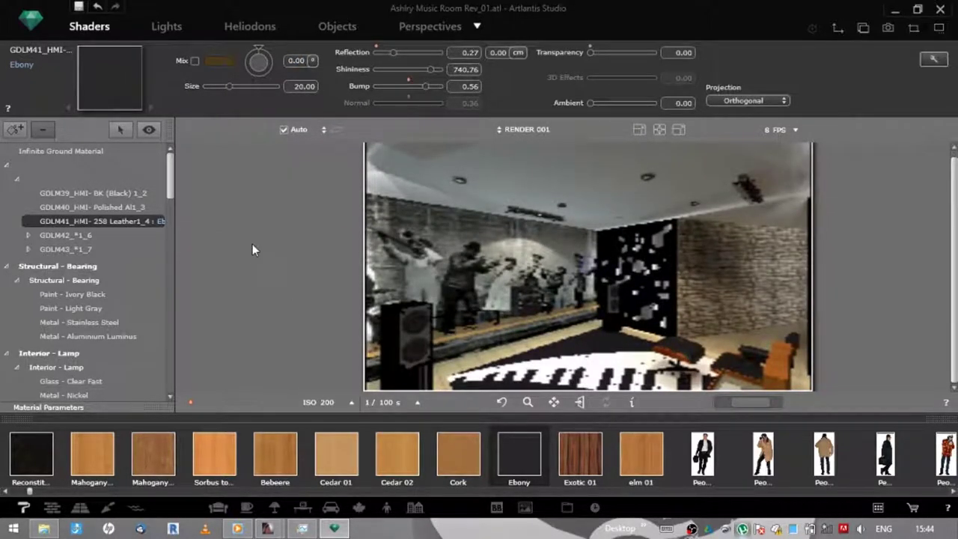
left_click(252, 244)
- Apply Aluminium to the 3D FURNITURE Metal - Nickel material and Stainless steel with a dark reflection color to its Paint - Ivory Black material
scroll(11, 447, "down", 10)
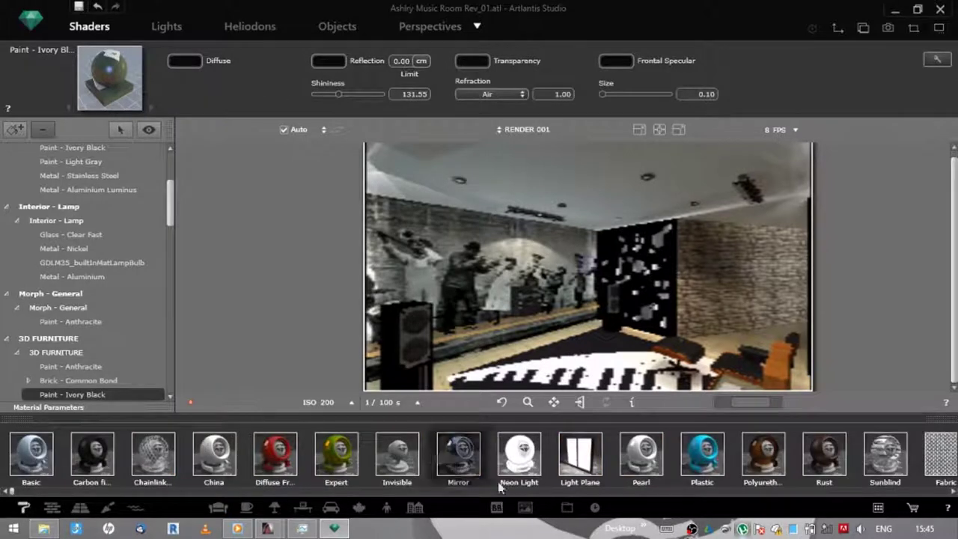
left_click_drag(771, 452, 524, 359)
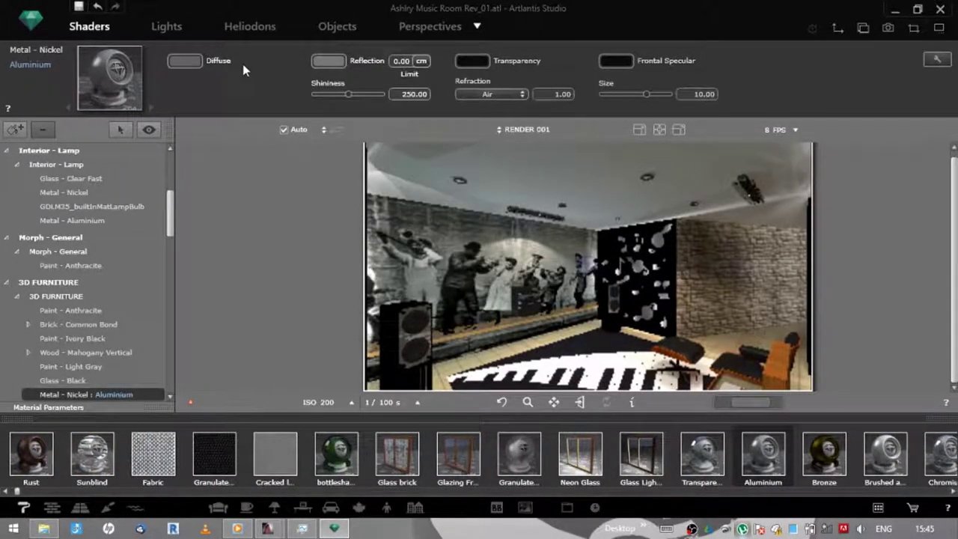
scroll(613, 457, "down", 5)
left_click_drag(641, 452, 388, 365)
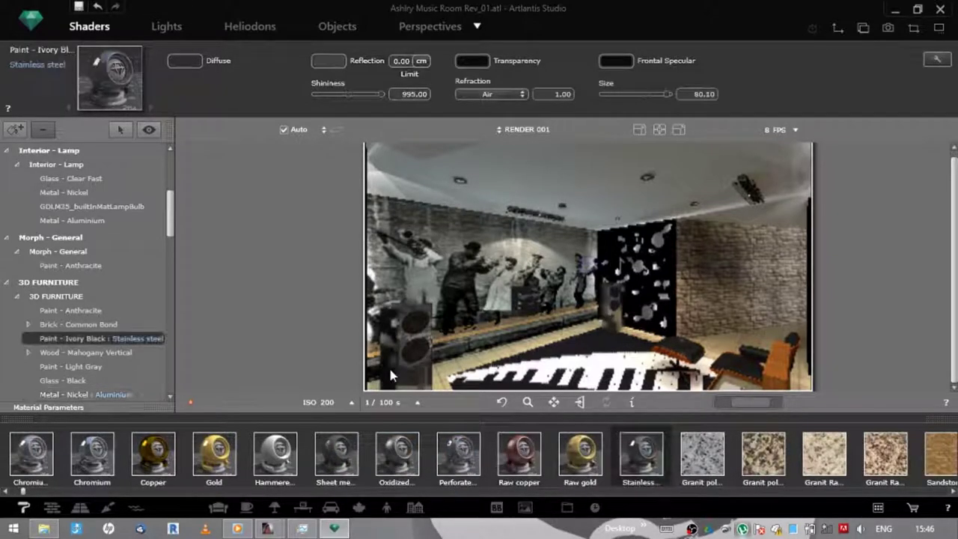
left_click(328, 61)
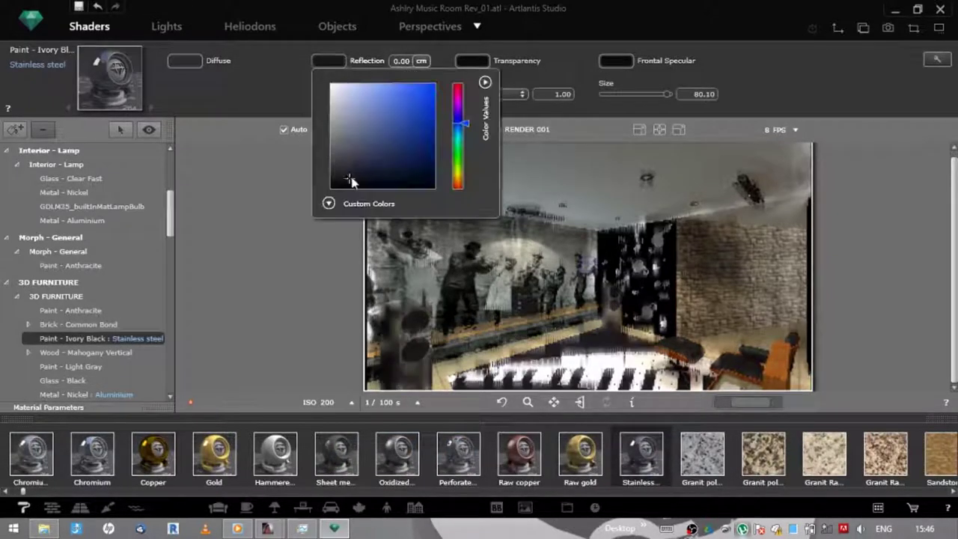
- Switch the preview to the RENDER 004 perspective
left_click(430, 27)
right_click(46, 214)
left_click(67, 233)
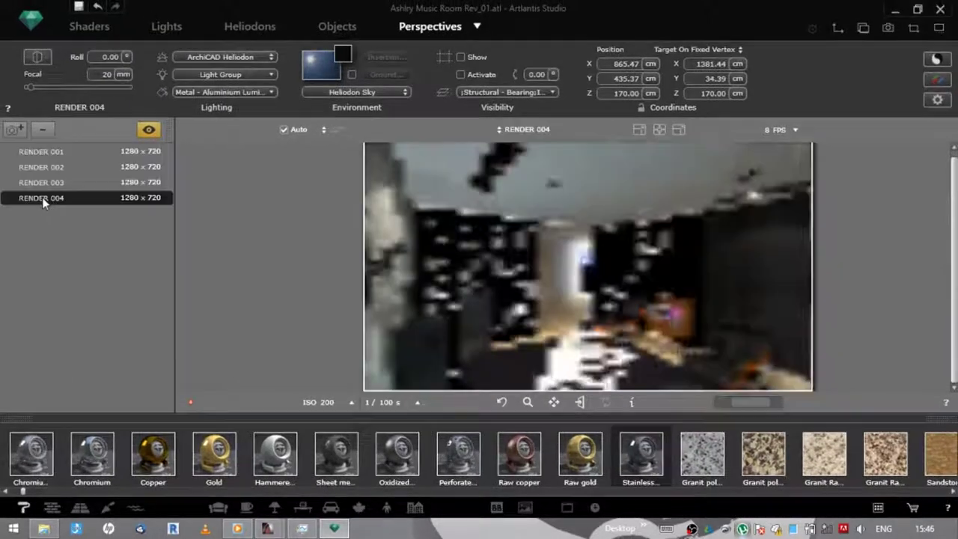
- Set the ArchiCAD Heliodon's sun position manually in the 2D elevation view and reduce the sun's power
left_click(252, 26)
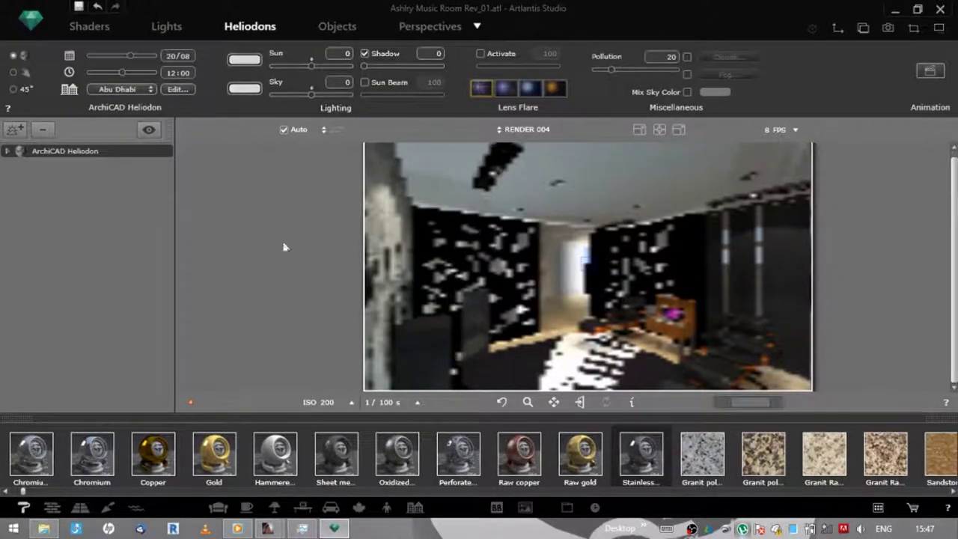
left_click(838, 28)
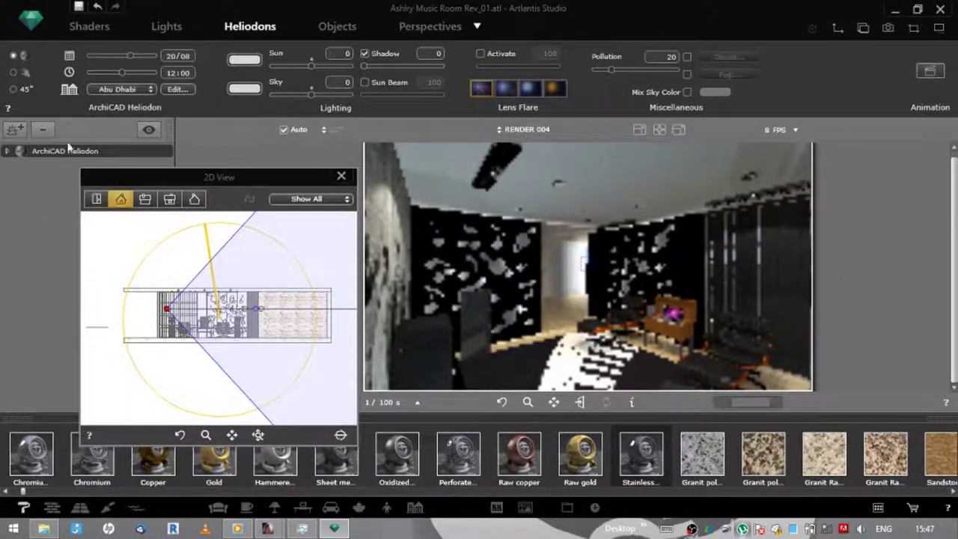
left_click(68, 150)
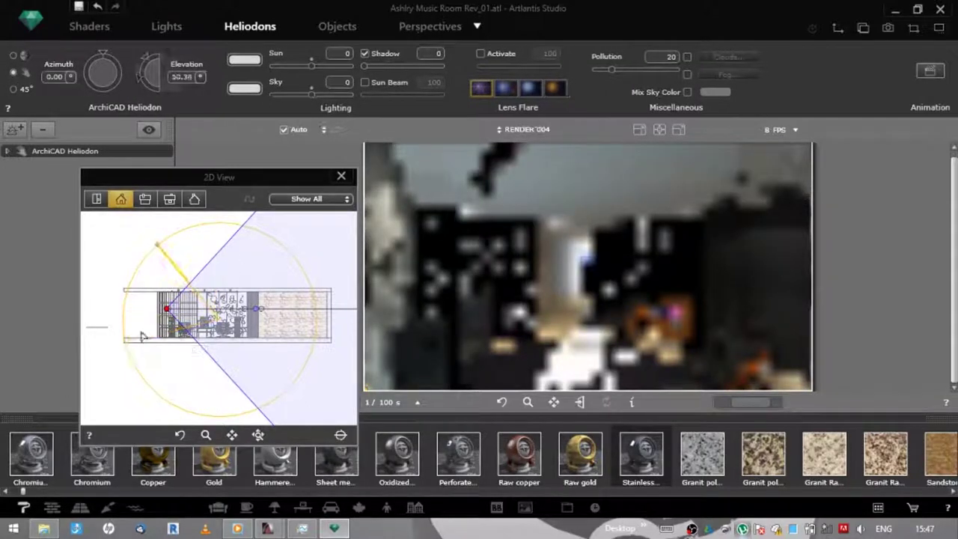
left_click_drag(286, 172, 228, 155)
left_click(284, 67)
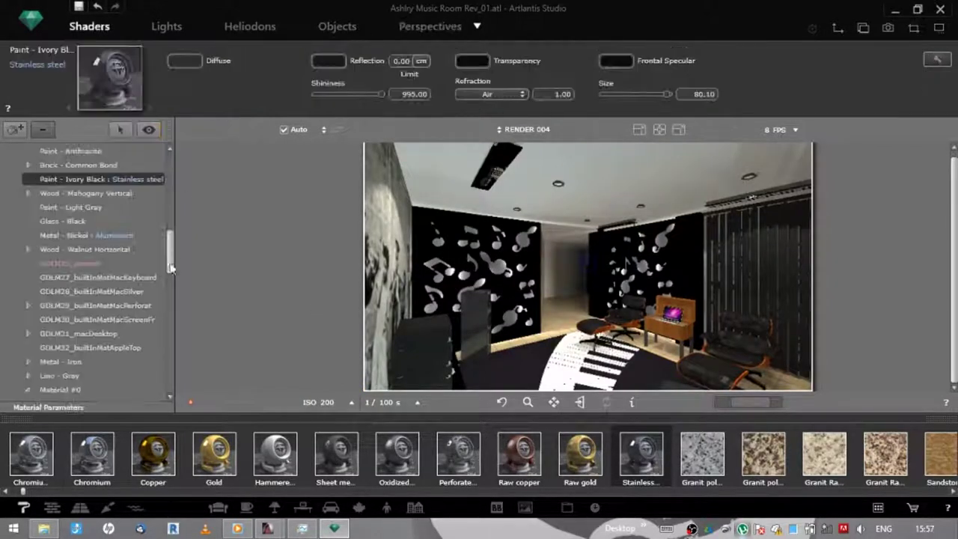
- Apply the Sheet metal shader in the preview and switch to the RENDER 002 perspective
left_click_drag(171, 277, 183, 348)
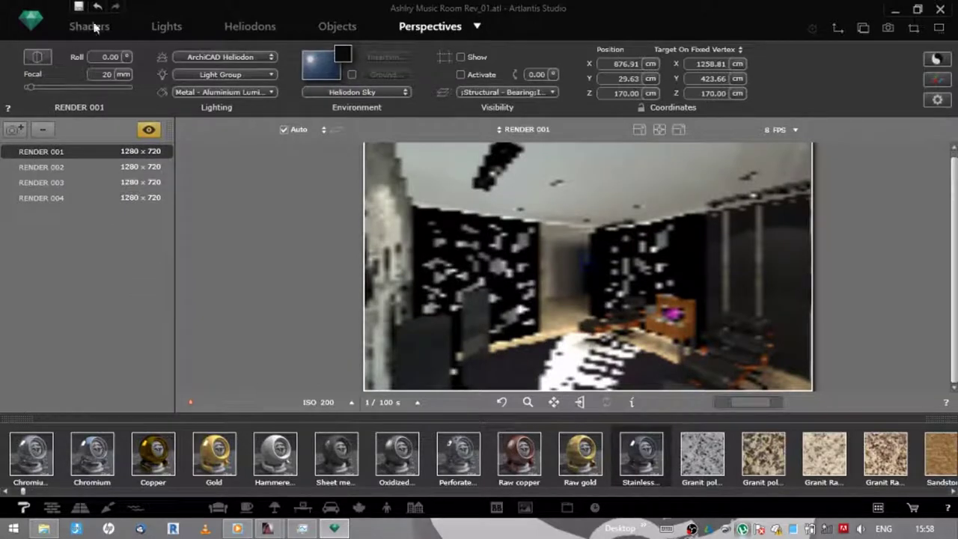
left_click(89, 26)
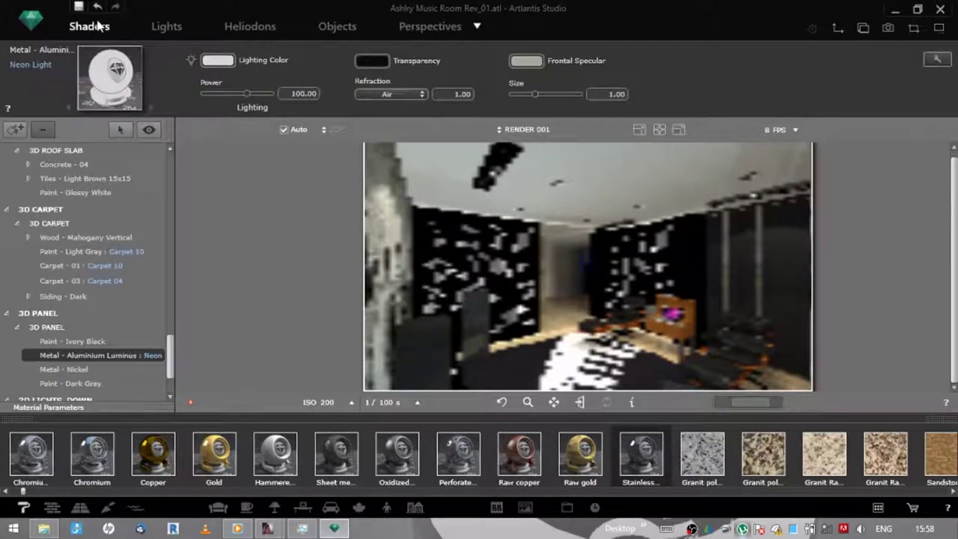
left_click_drag(336, 454, 694, 363)
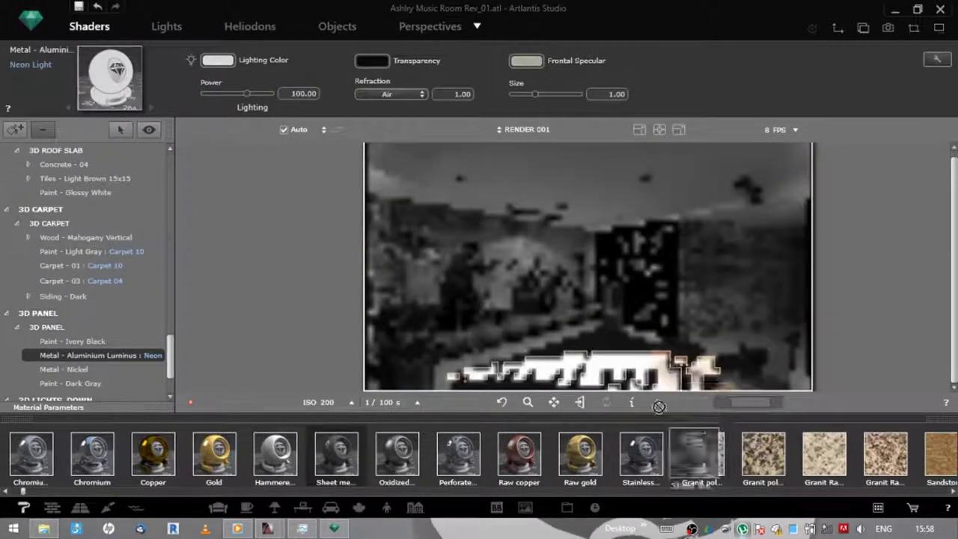
left_click(430, 26)
left_click(101, 167)
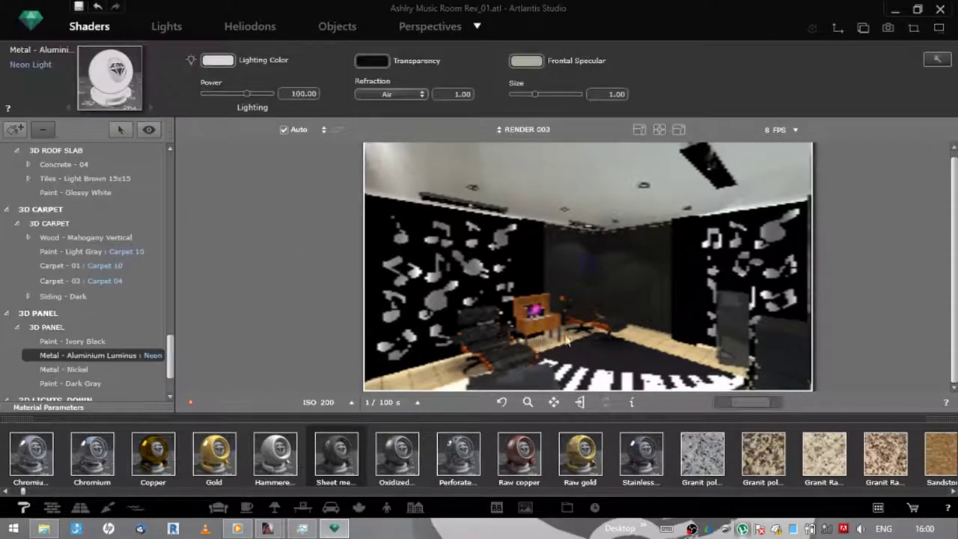
- In the RENDER 003 view, apply Stainless steel to the Metal - Stainless Steel material and Cedar 01 to Wood - Mahogany Vertical
left_click_drag(641, 454, 479, 352)
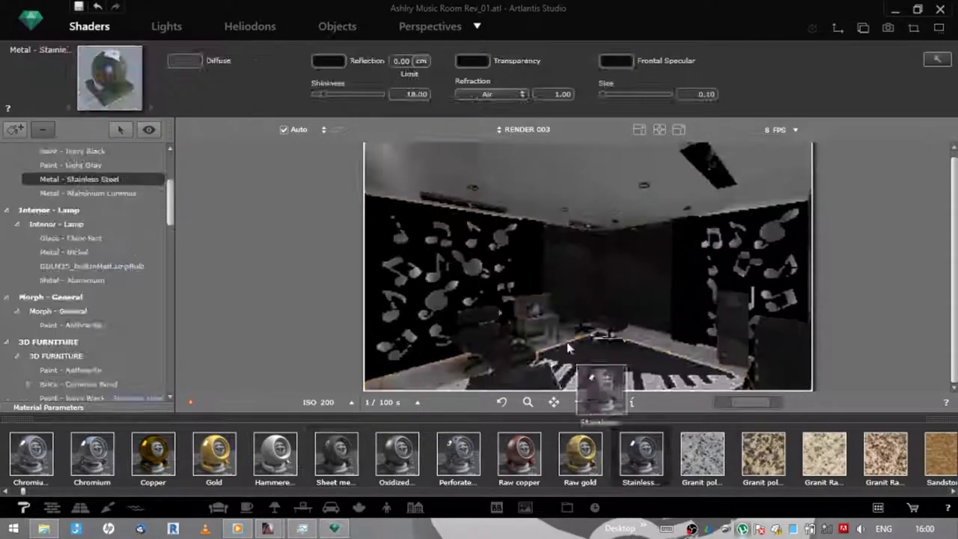
scroll(300, 456, "down", 5)
left_click_drag(458, 454, 641, 391)
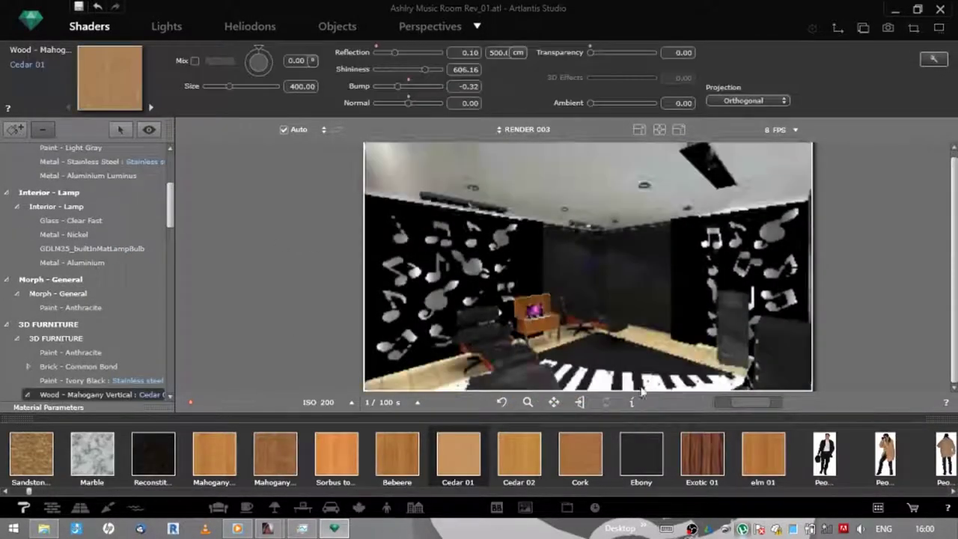
left_click(604, 331)
left_click(522, 328)
- Apply Marble 004 to the floor's Tiles - Light Brown 15x15 material with size 100 and bump 0.31
left_click(668, 339)
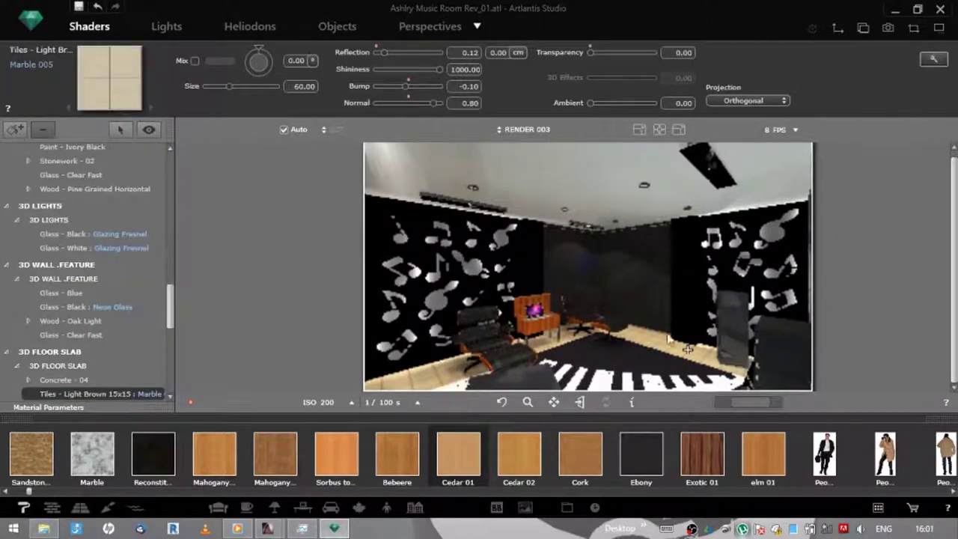
type("120")
key("Return")
left_click(276, 452)
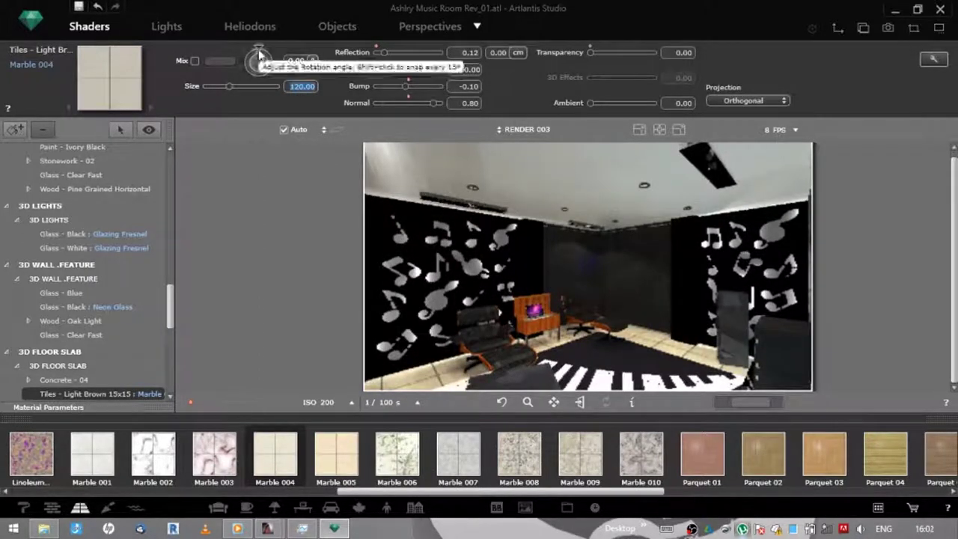
key("BackSpace")
type("100")
key("Return")
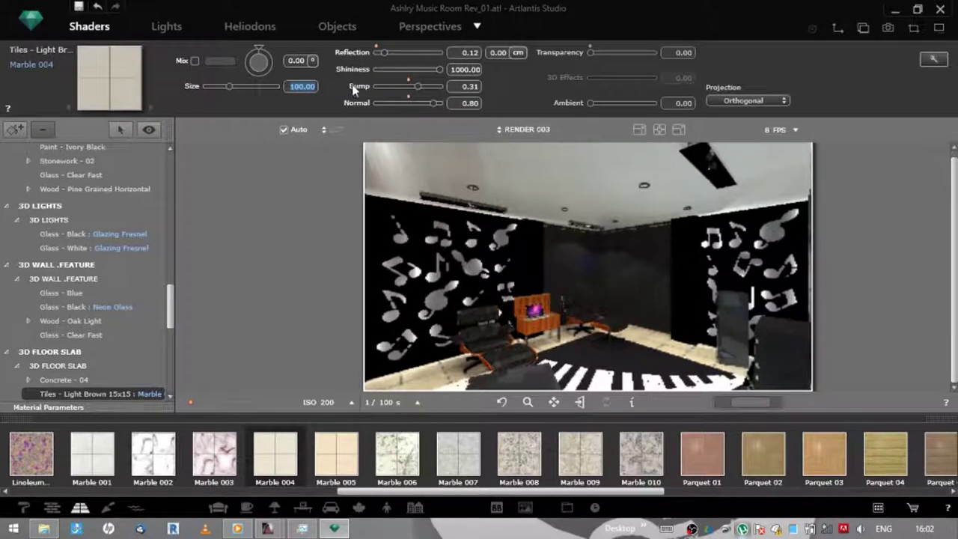
- Give the Paint - Ivory Black panel and wall materials near-black diffuse and dark gray reflection colors, with shininess 190.43
left_click(382, 322)
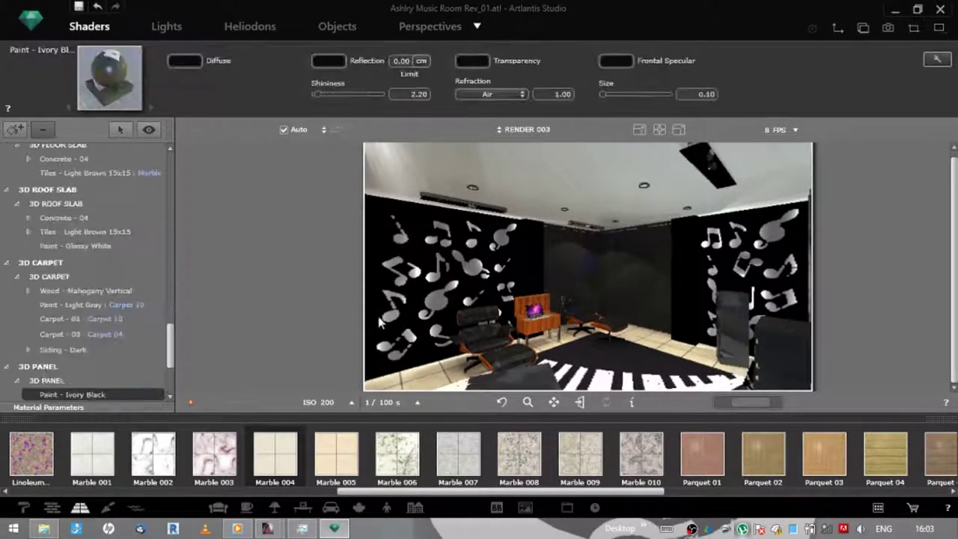
left_click(184, 61)
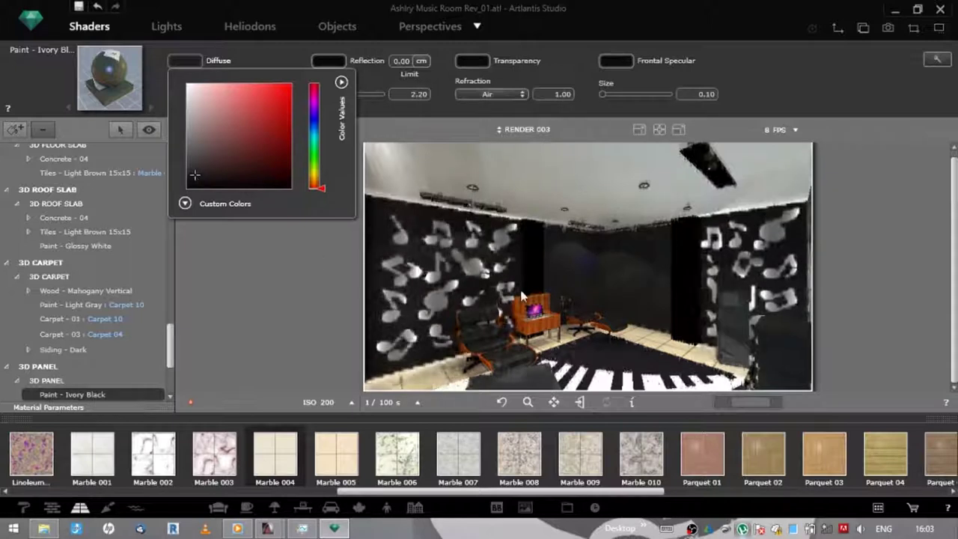
left_click_drag(317, 94, 349, 101)
left_click(328, 60)
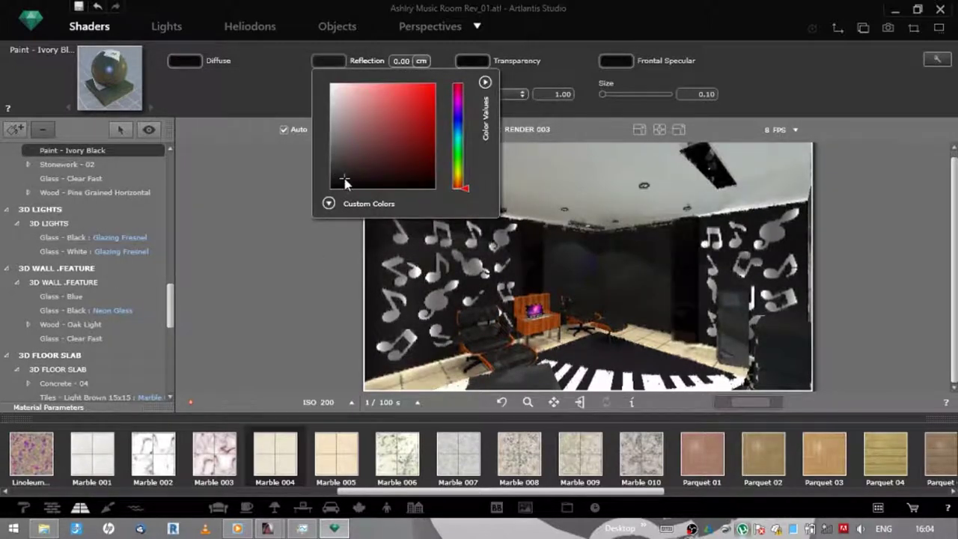
left_click(196, 65)
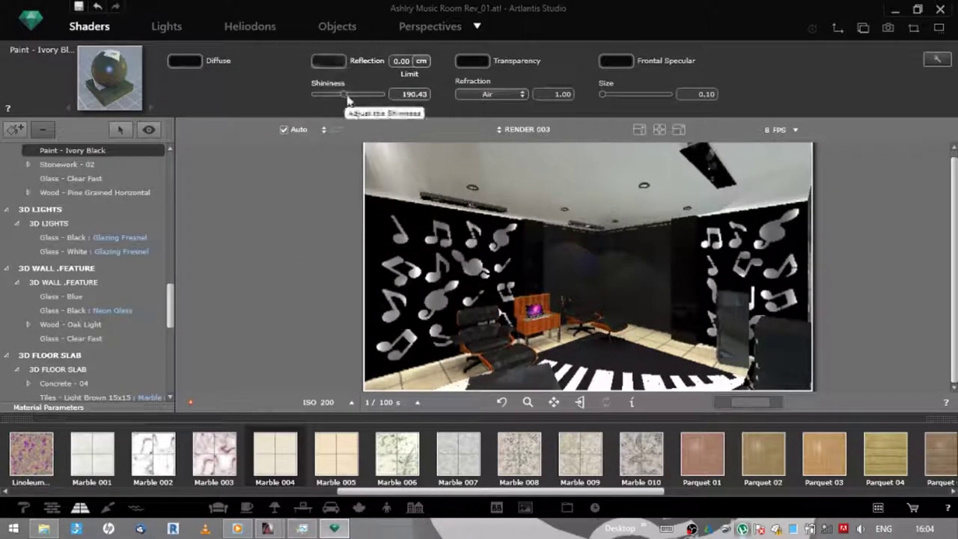
left_click(328, 60)
- Tint the reflection of the 3D LIGHTS Glass - White material teal and that of its Glass - Black material dark teal
left_click(696, 161)
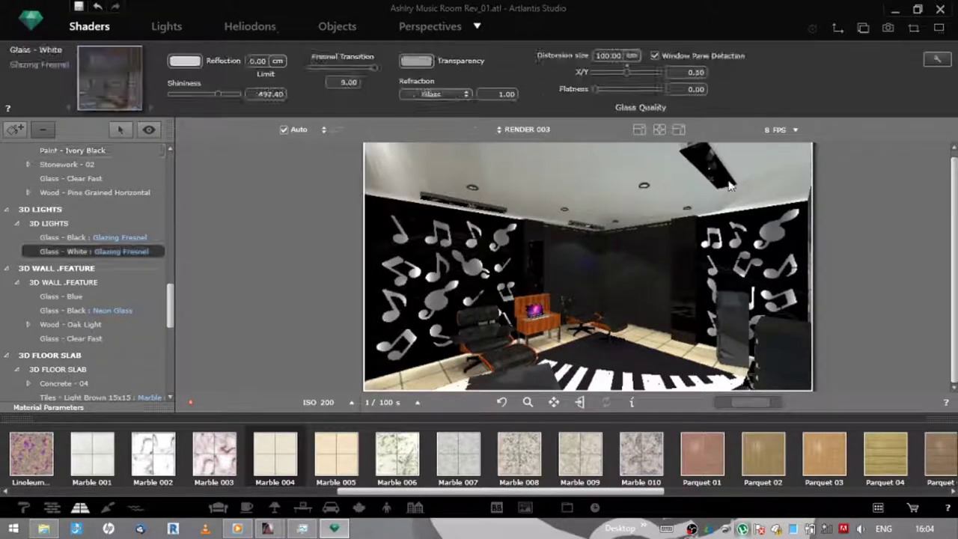
left_click(185, 61)
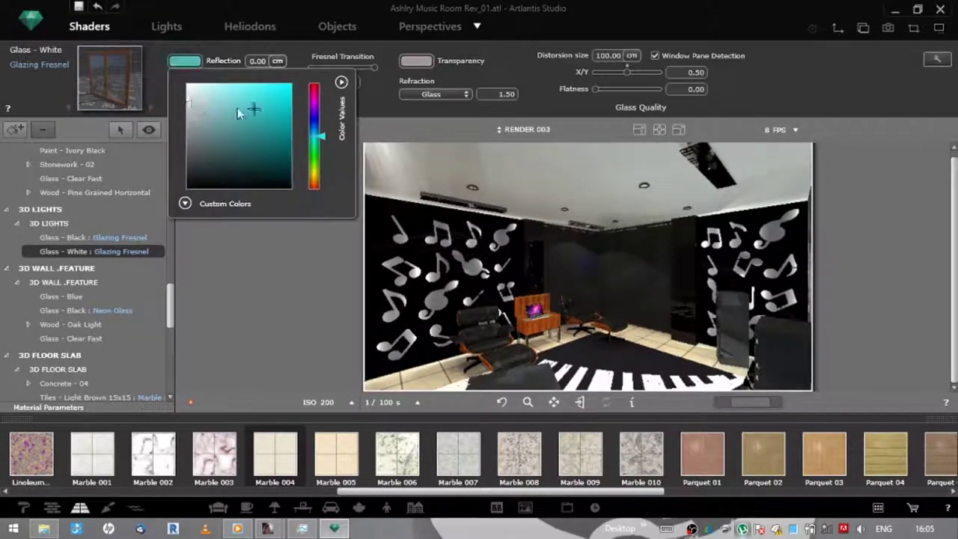
left_click(108, 237)
left_click(184, 61)
left_click(248, 180)
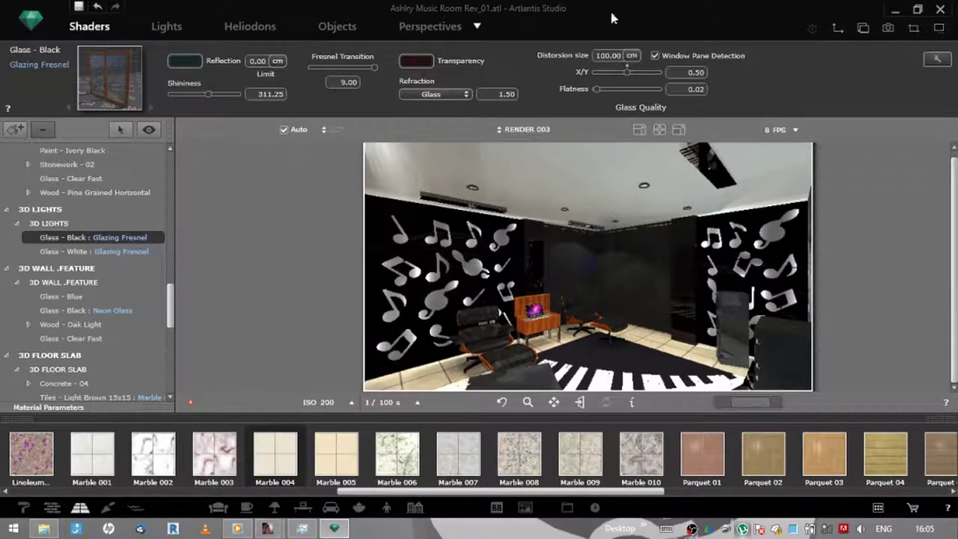
- Set up the perspectives' final render to save as JPEG and create a folder named 2017-03-19 RENDERS inside 03 RENDERS
left_click(428, 27)
left_click(936, 79)
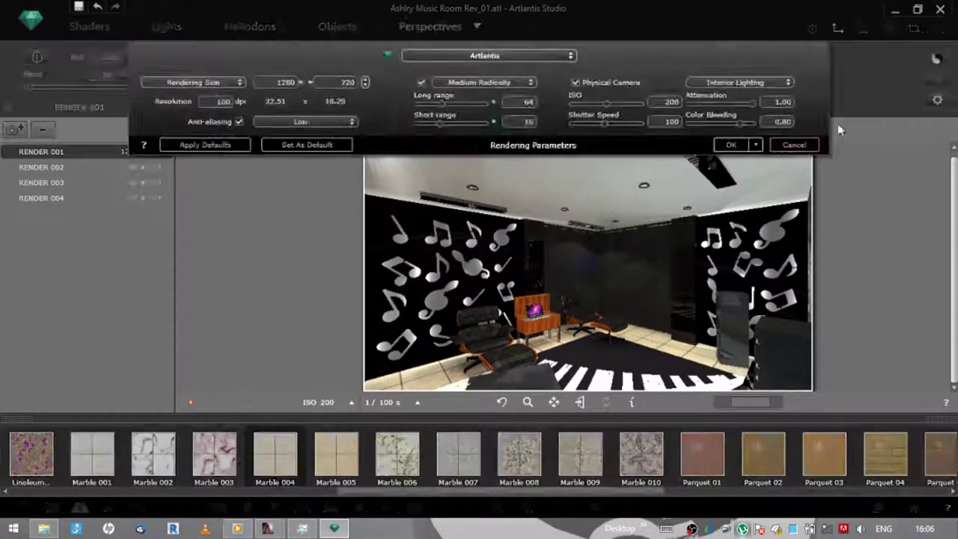
left_click(212, 328)
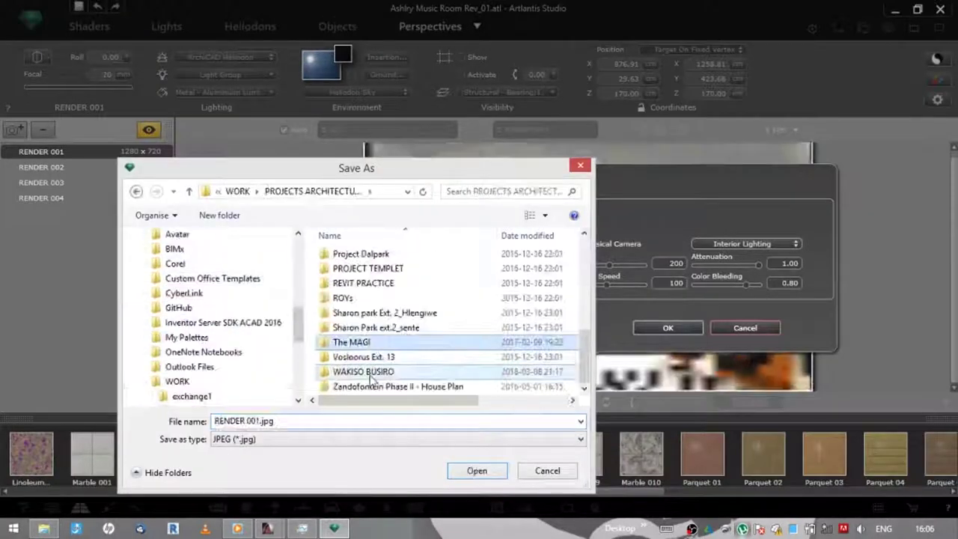
right_click(494, 366)
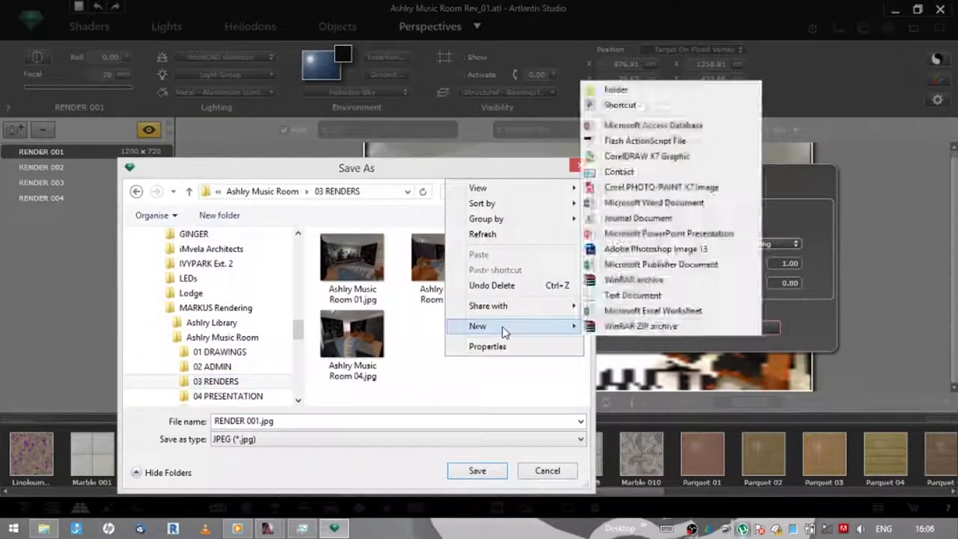
left_click(613, 90)
type("2017-03-19 RENDERS")
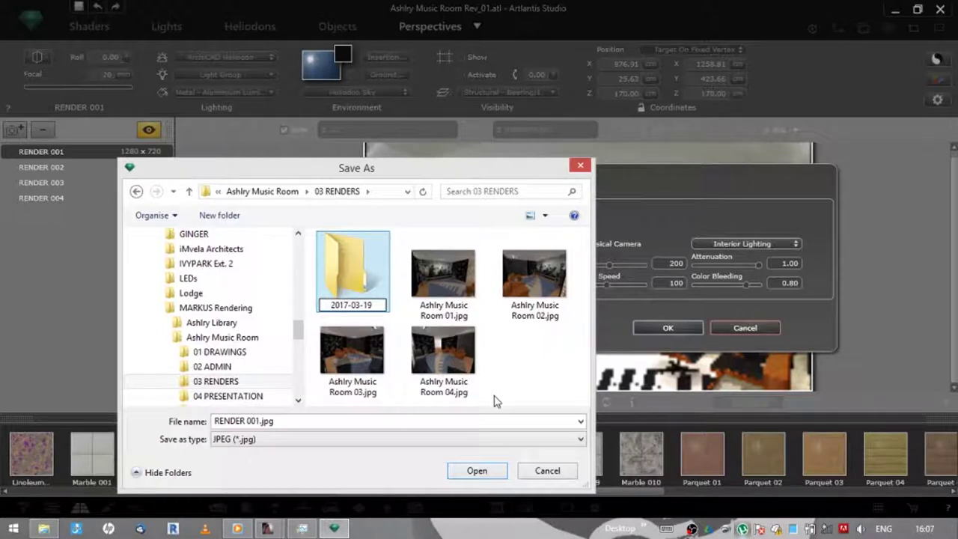
key("Return")
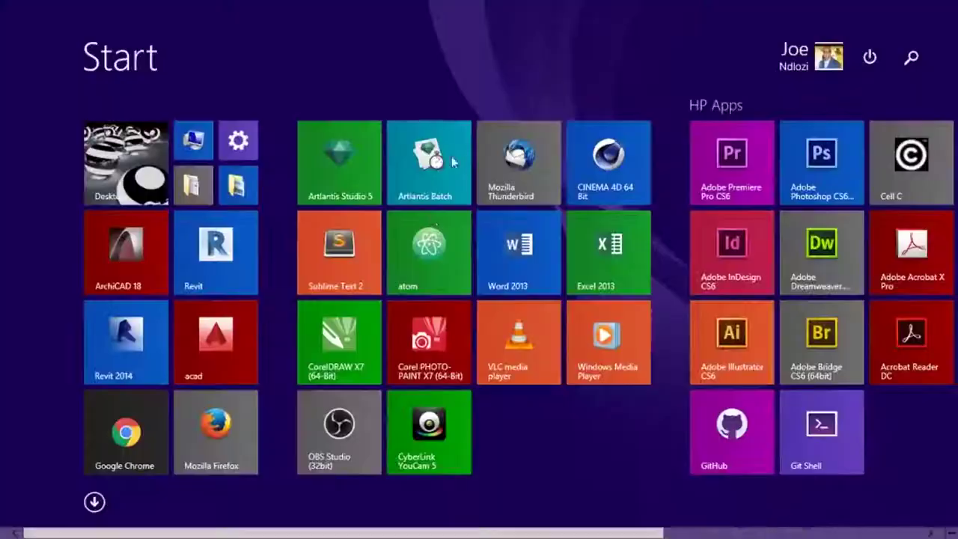
- Open Artlantis Batch and start rendering the queued RENDER 001 to RENDER 004 perspectives
left_click(452, 162)
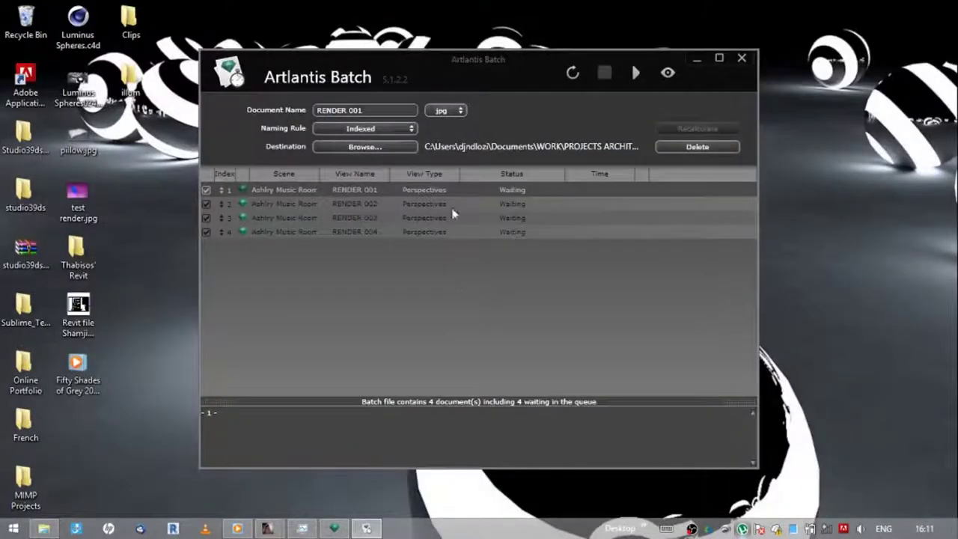
left_click(635, 72)
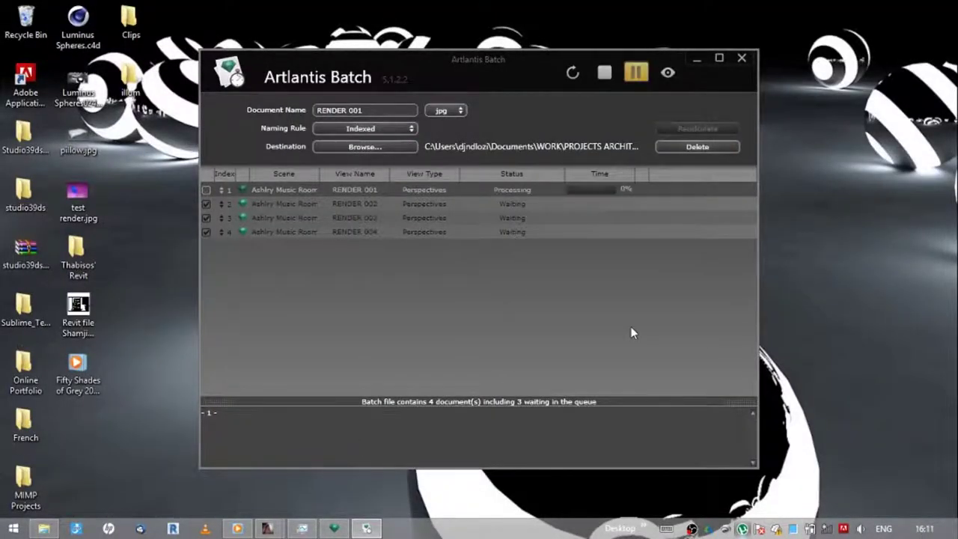